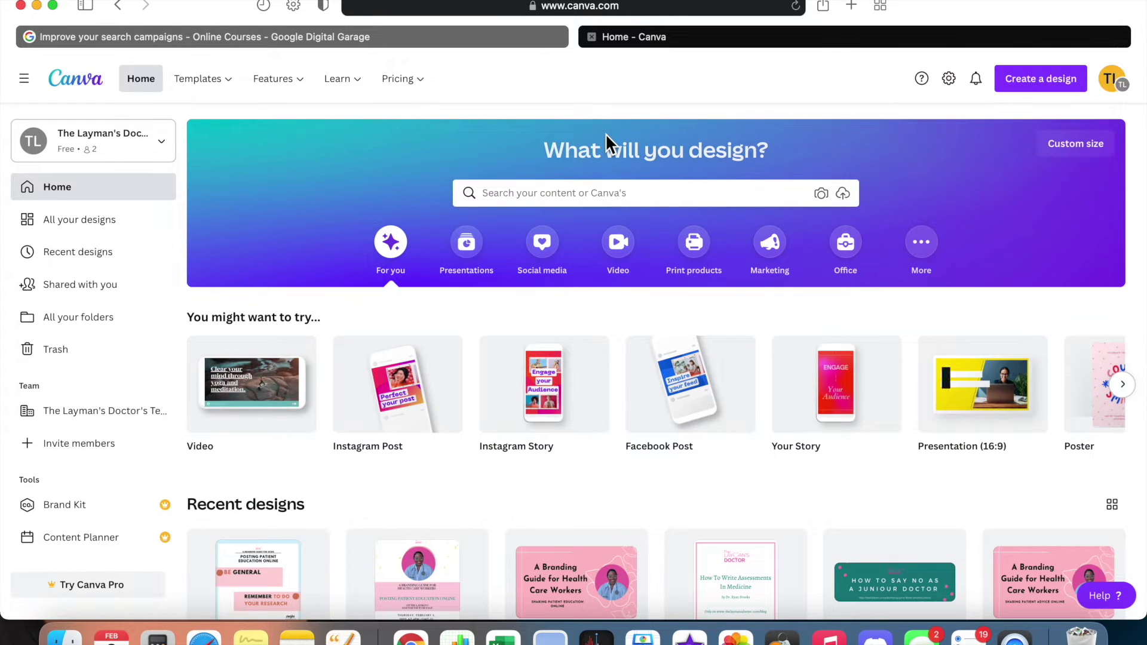
left_click(1118, 89)
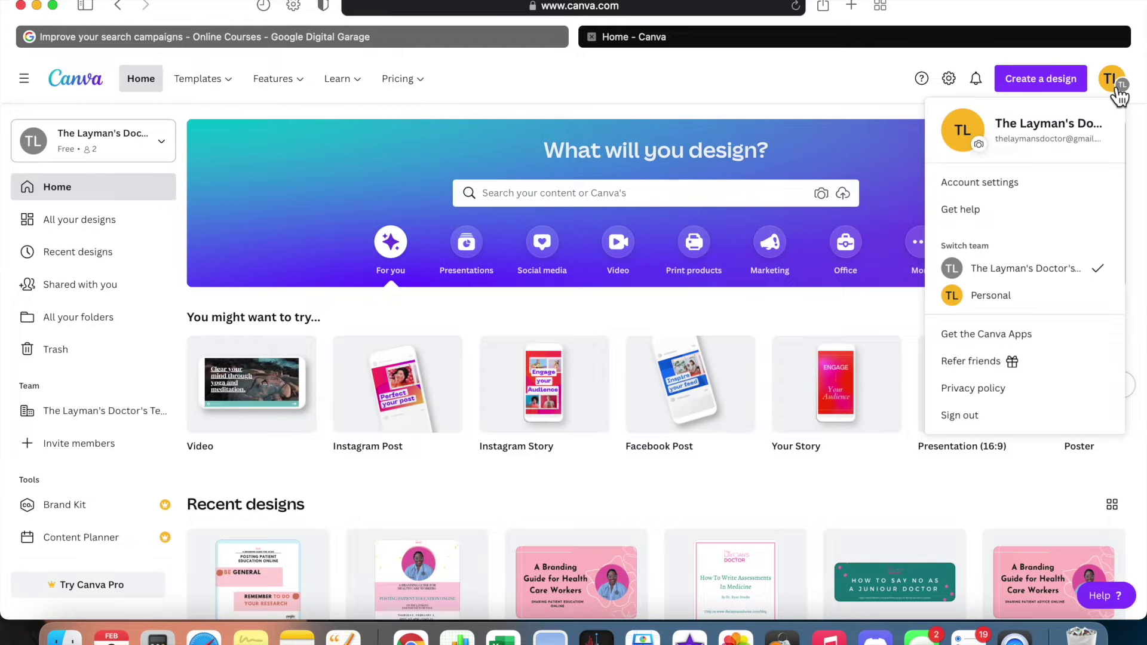
left_click(849, 84)
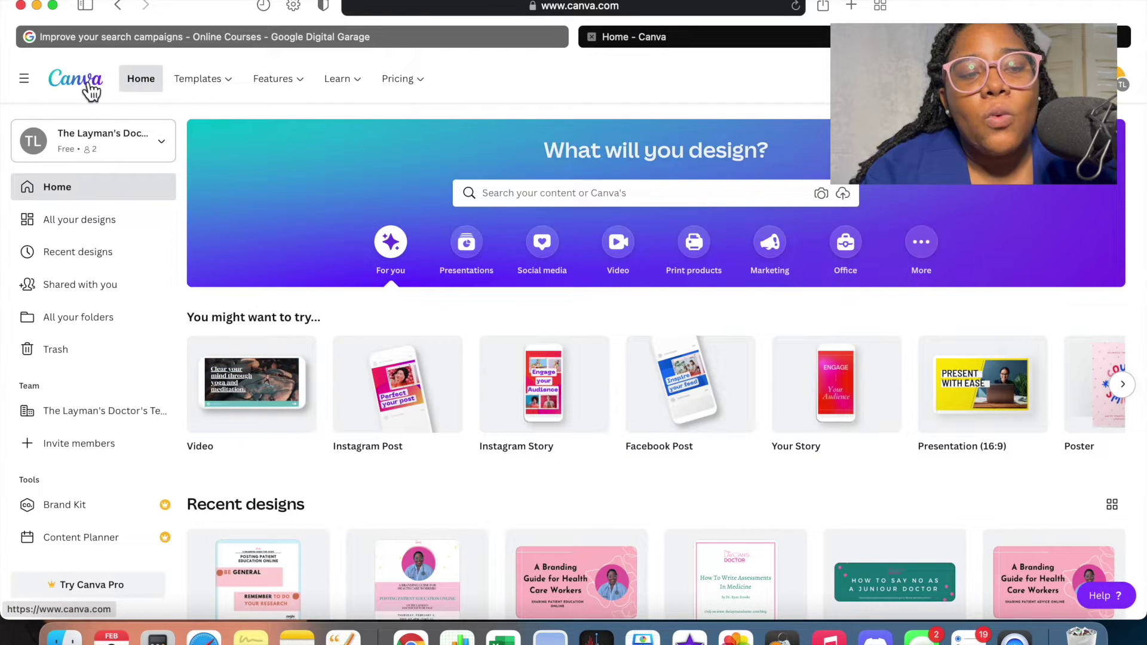
mouse_move(205, 94)
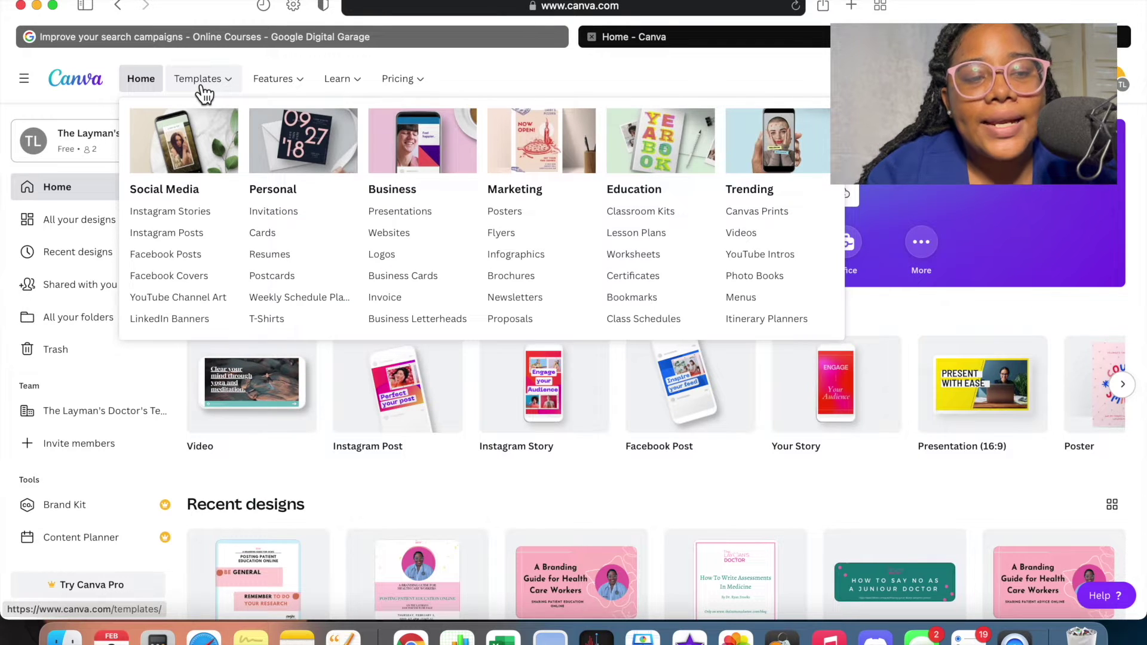
mouse_move(284, 90)
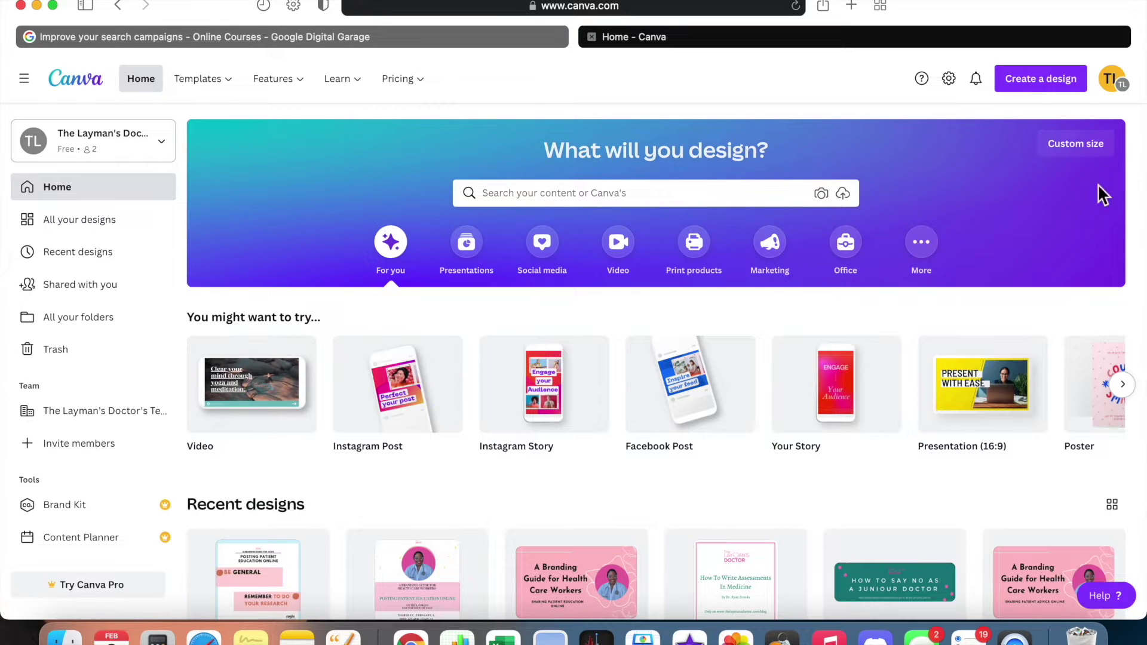
Step: Examine the custom design size options, trying the available units of inches, millimetres and centimetres
left_click(1076, 144)
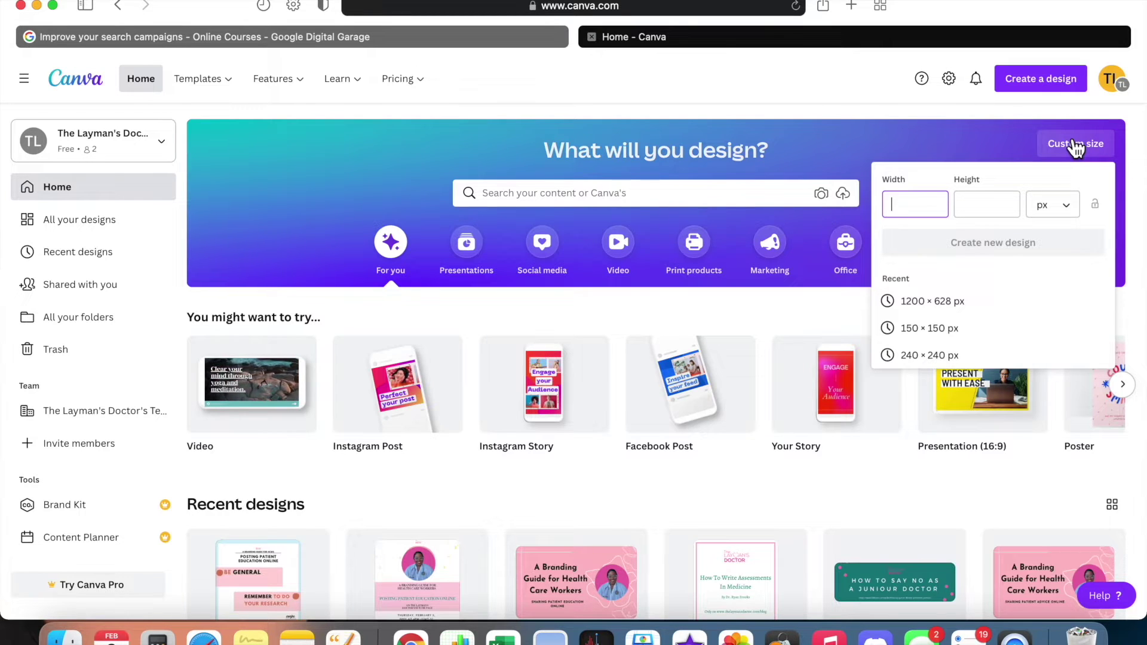
left_click(1067, 205)
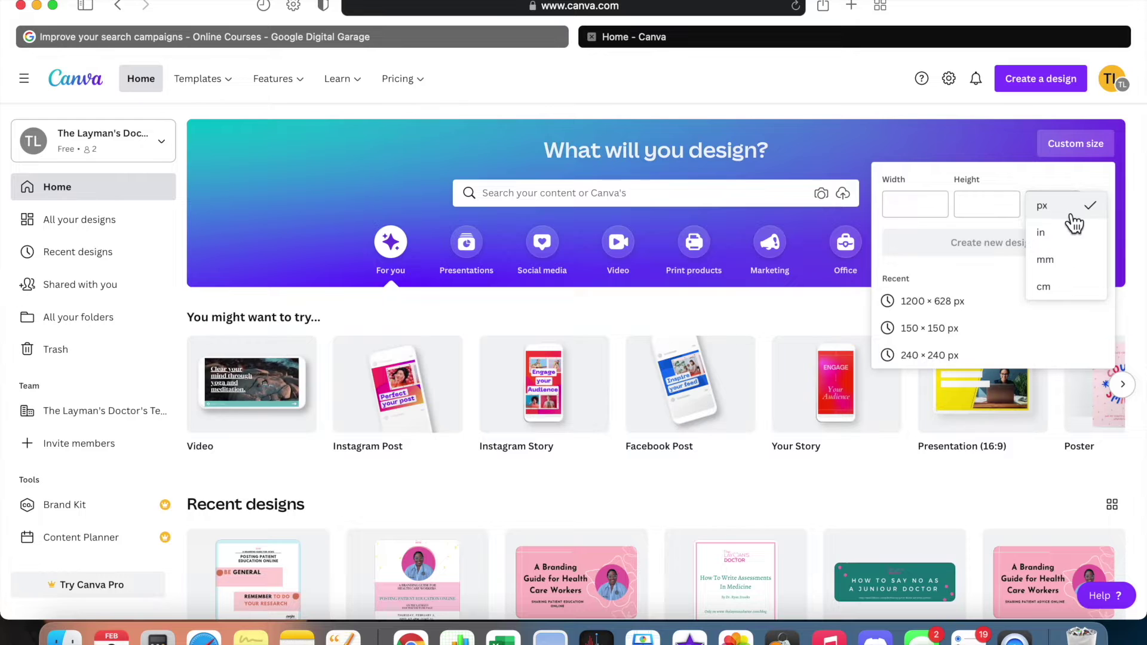
left_click(1070, 233)
left_click(1073, 205)
left_click(1071, 239)
left_click(1072, 210)
left_click(1067, 259)
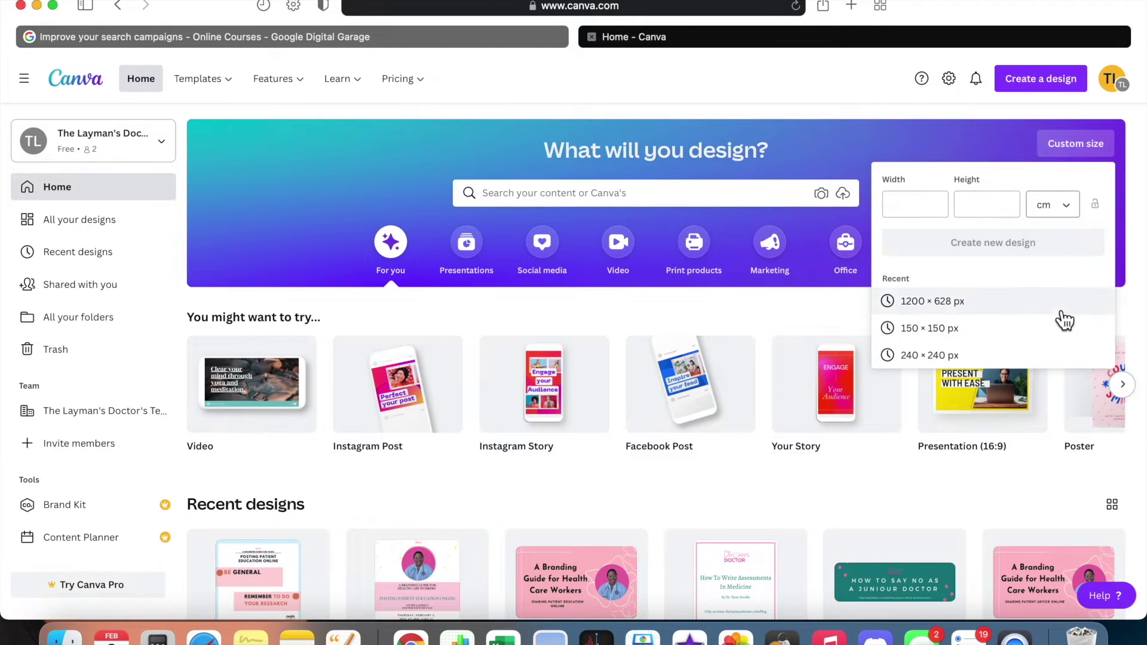
left_click(1061, 207)
left_click(1068, 126)
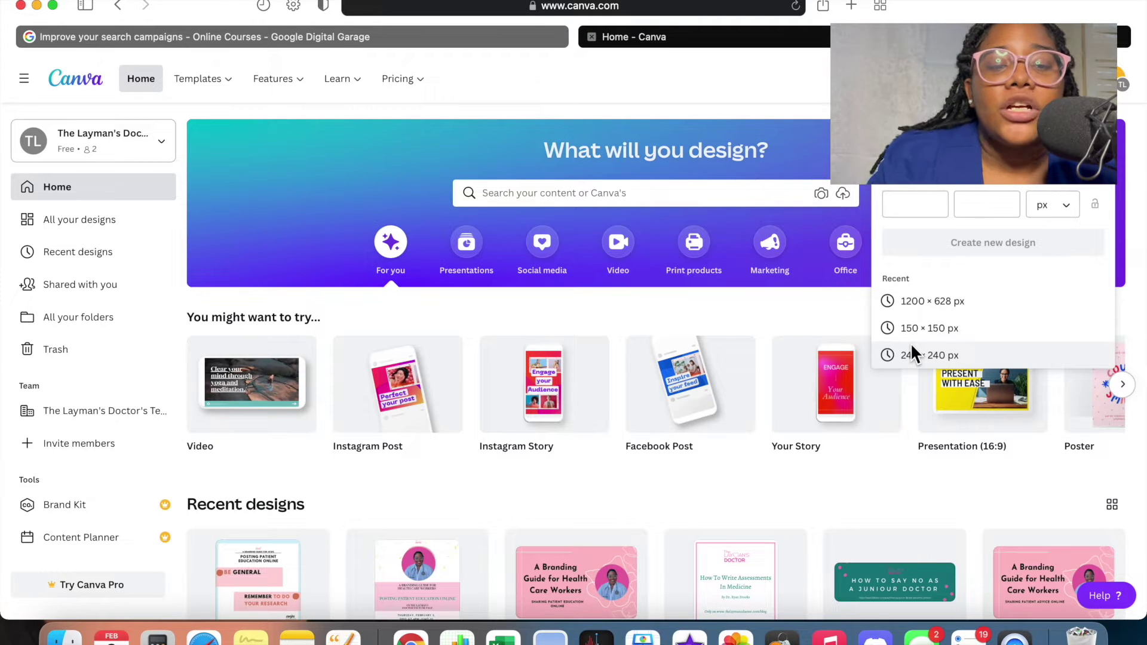
Step: Search the templates for "instagram post"
left_click(747, 193)
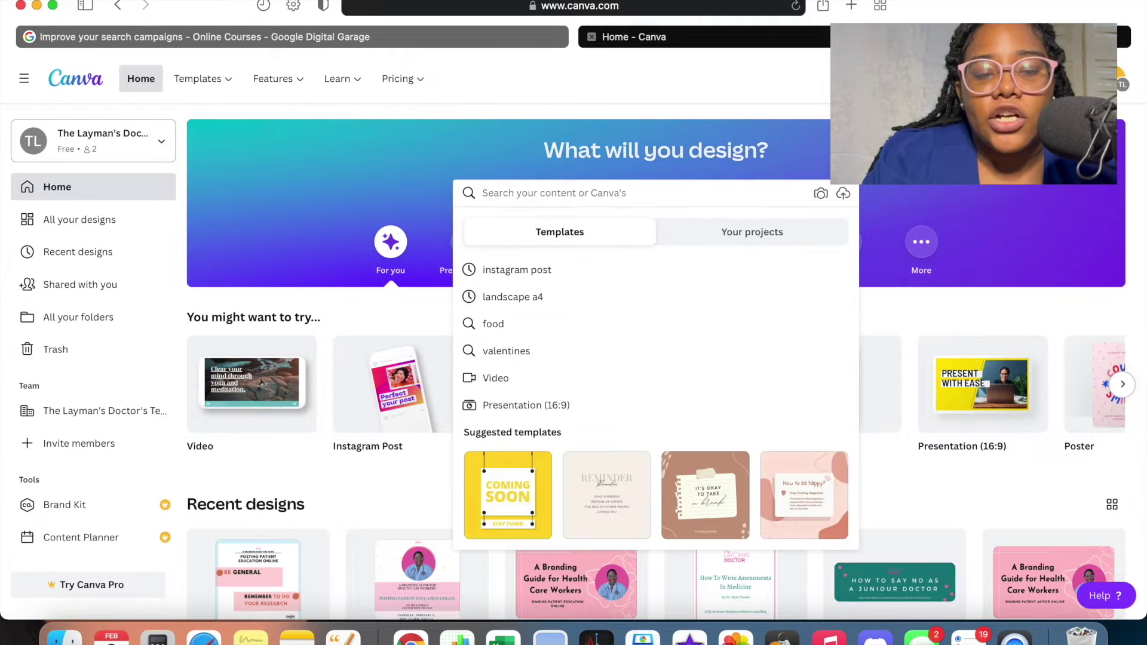
scroll(744, 192, "down", 10)
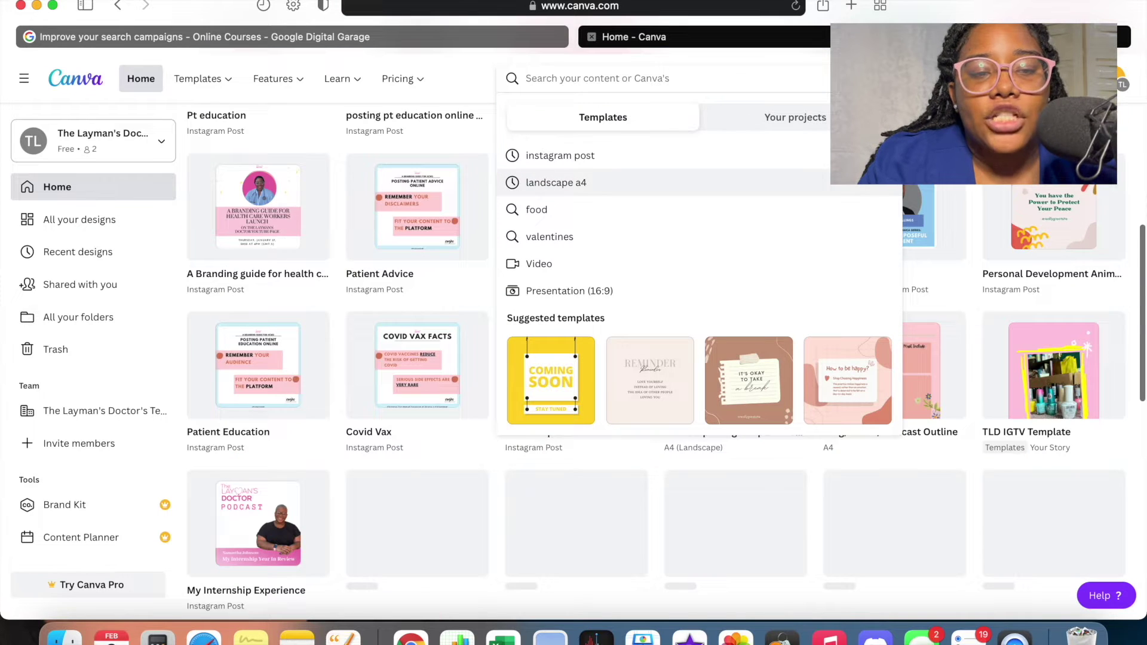
scroll(820, 178, "up", 10)
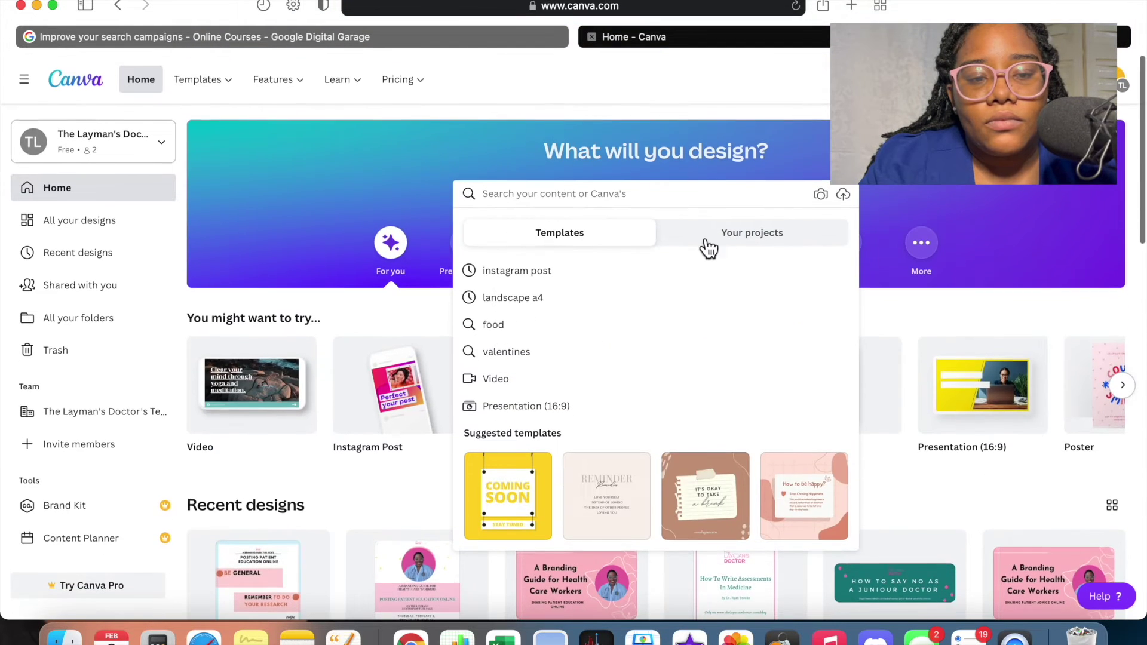
type("inst")
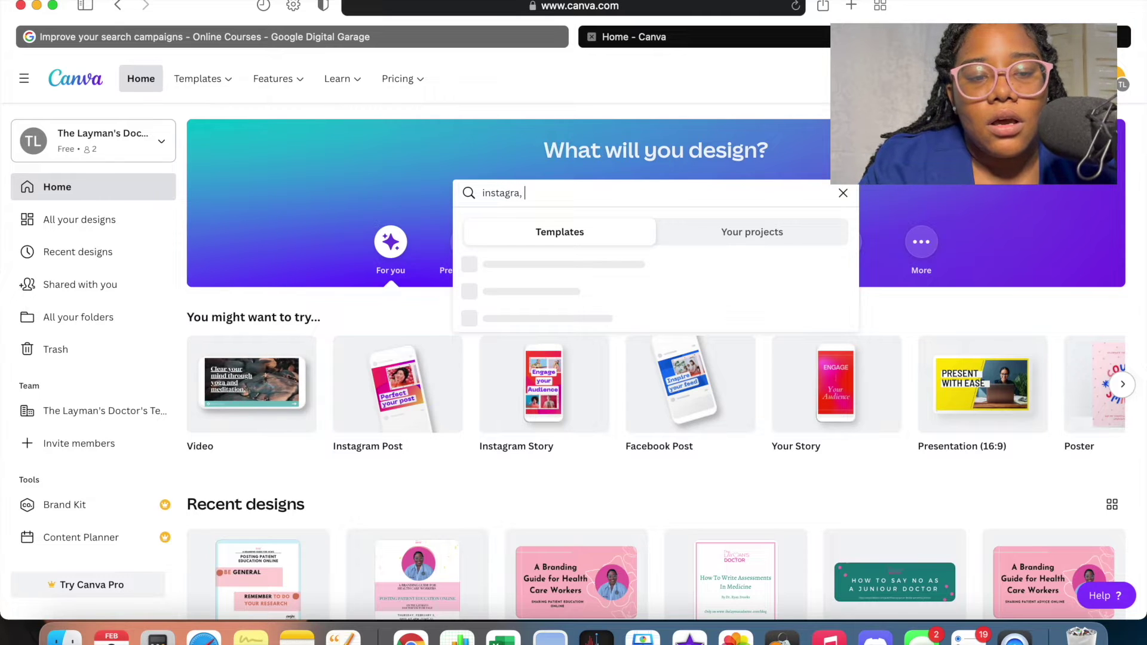
type("agra,")
key("BackSpace")
type("post")
key("Return")
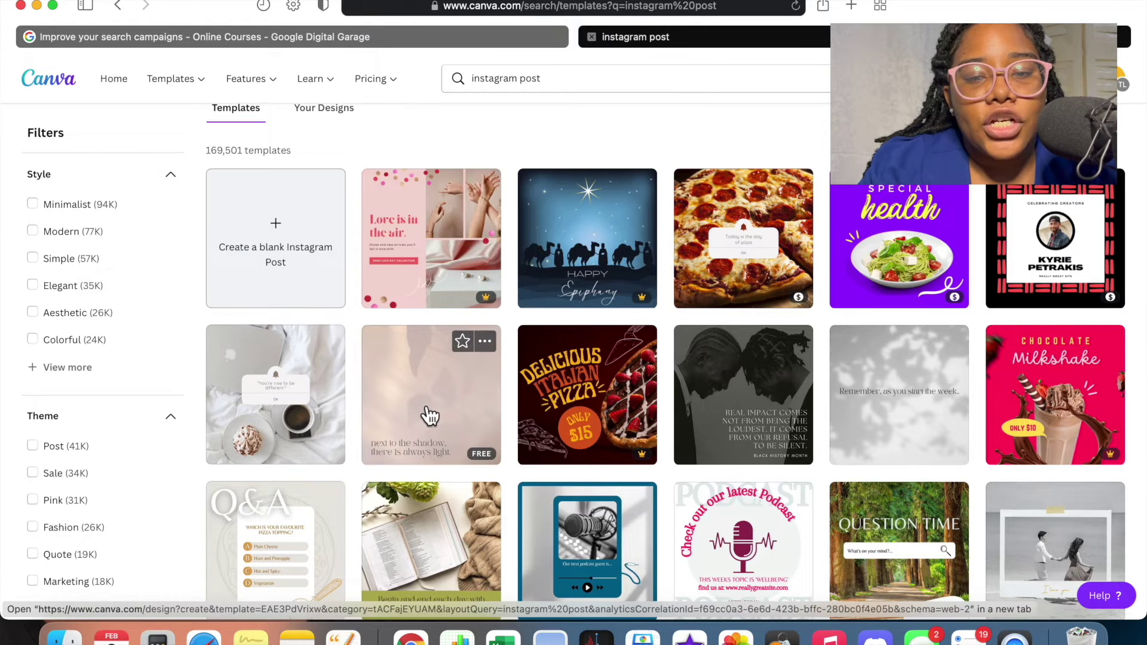
Step: Browse the Instagram post templates and create a blank Instagram post
scroll(427, 411, "down", 3)
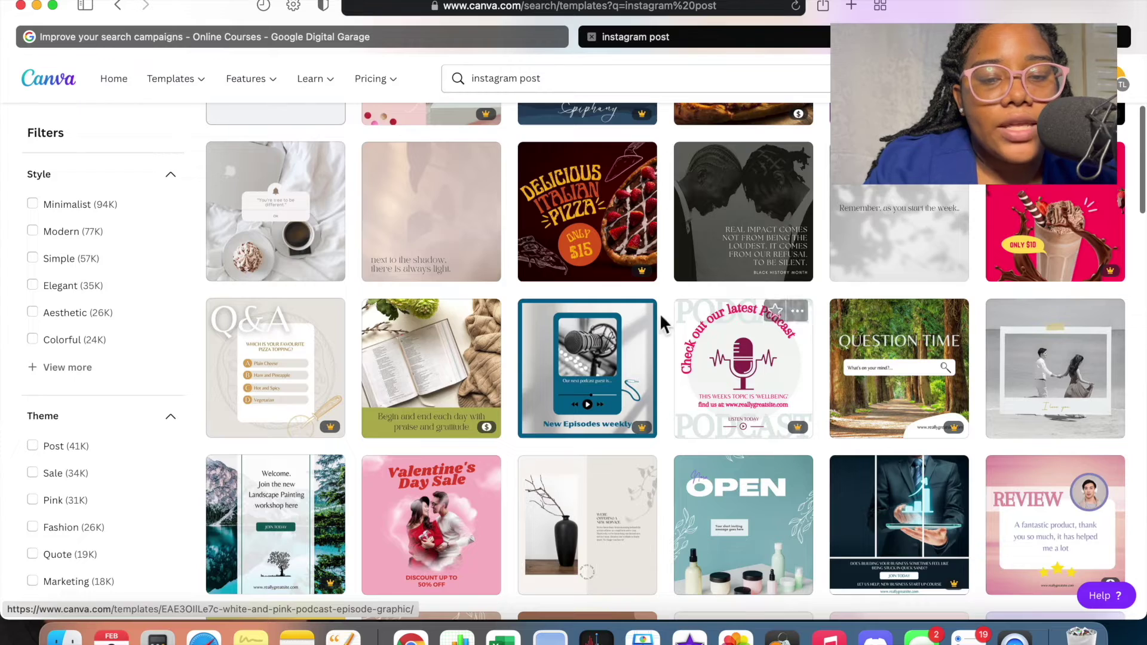
scroll(671, 502, "down", 4)
scroll(673, 505, "down", 5)
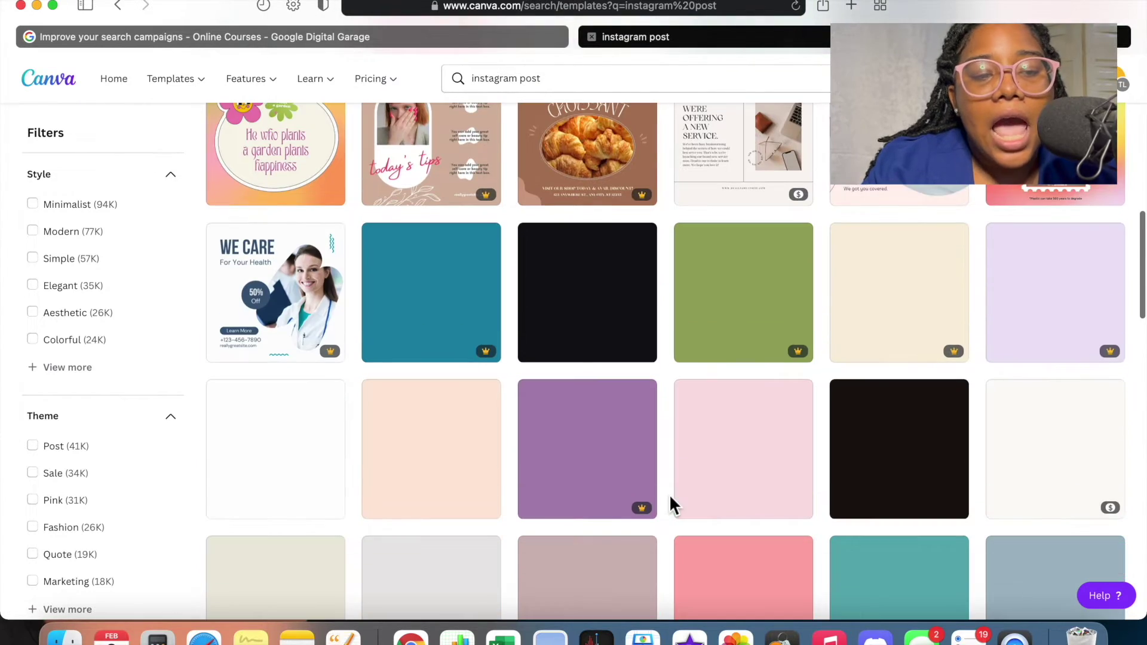
scroll(672, 505, "up", 15)
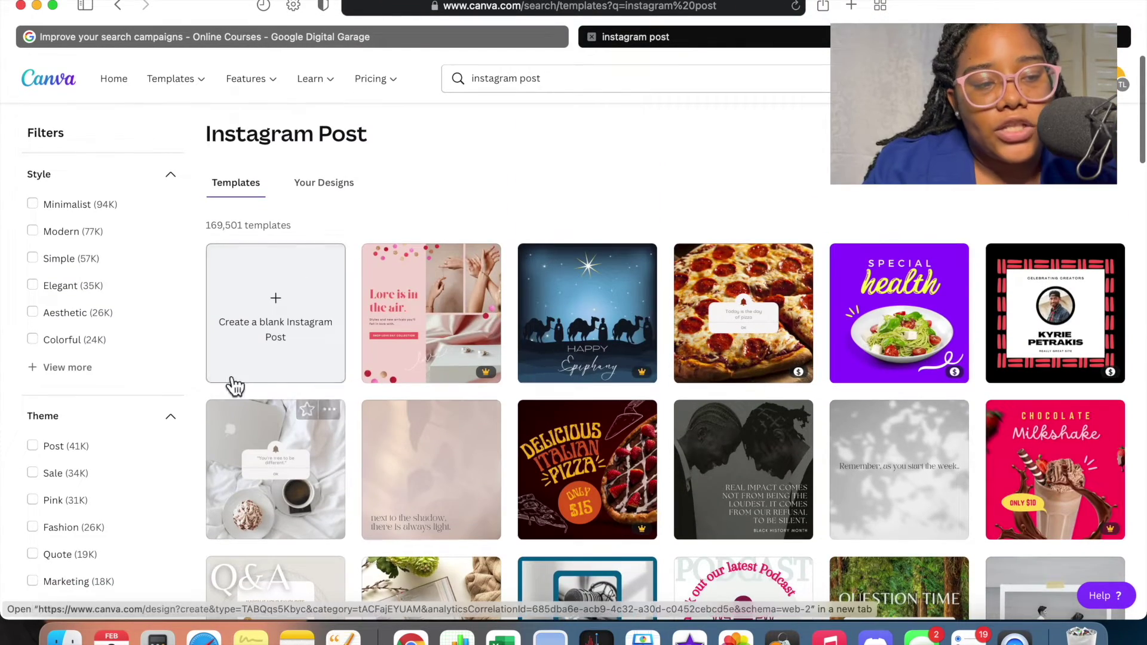
left_click(289, 322)
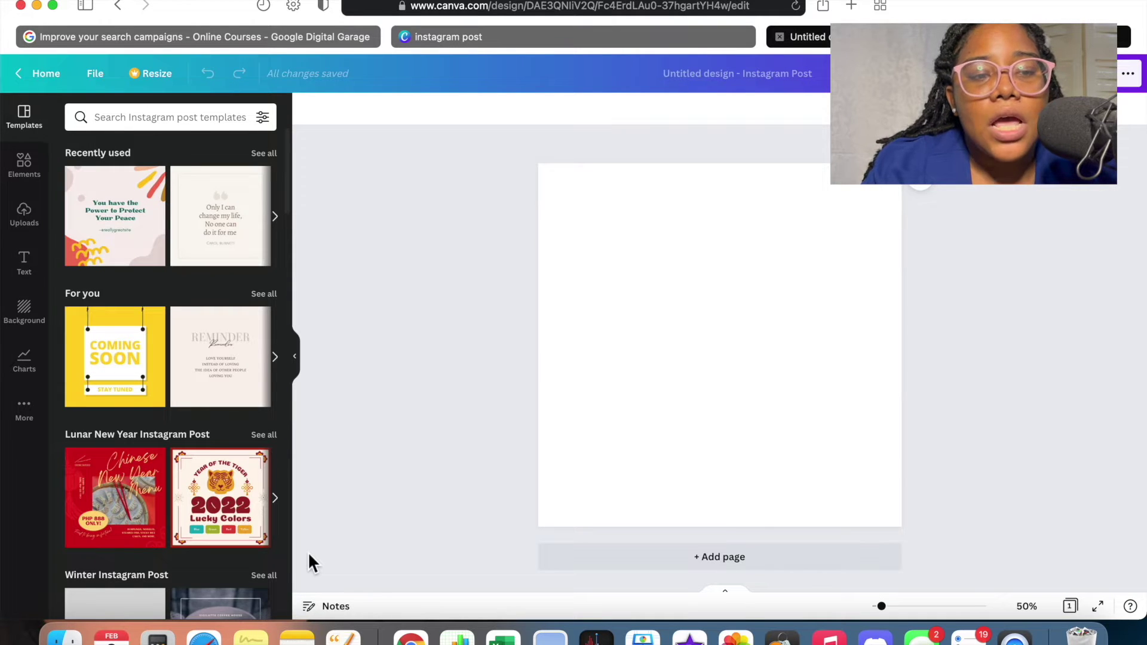
Step: Try the purple cloudy sky, crumpled paper and pink rose images as the blank page's background
left_click(606, 293)
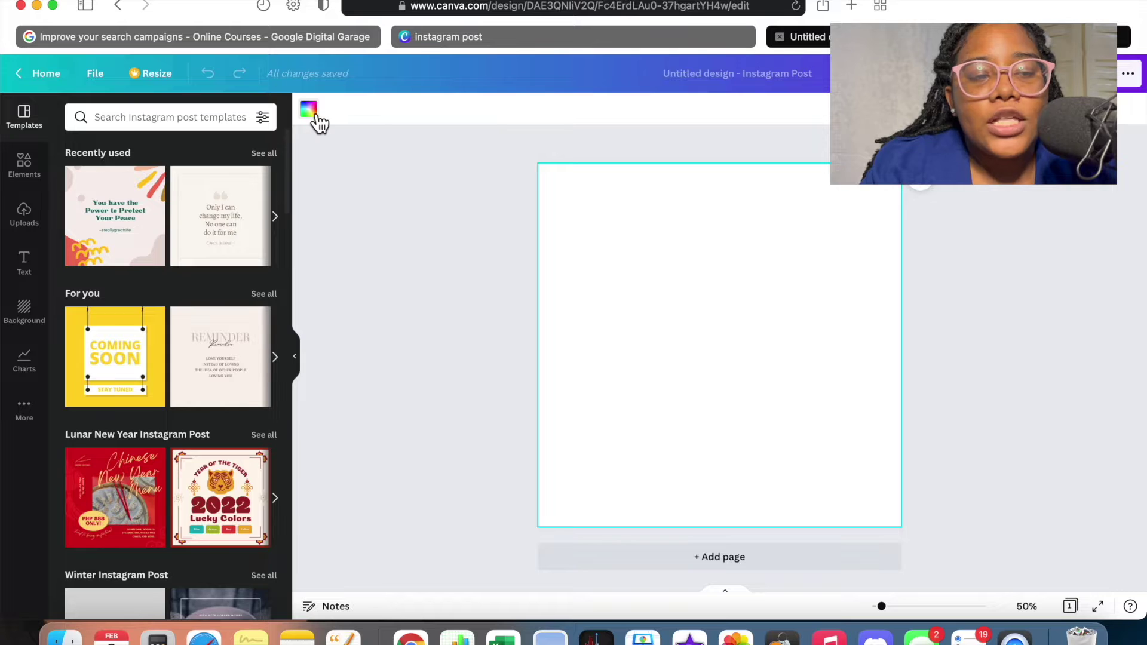
left_click(310, 111)
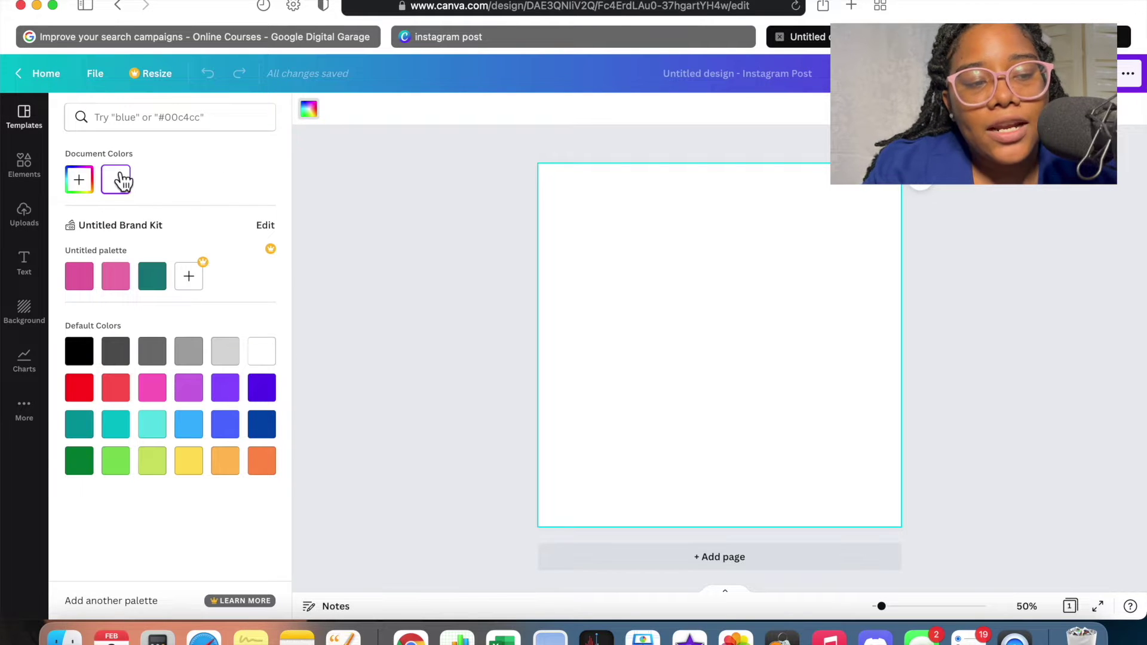
left_click(29, 316)
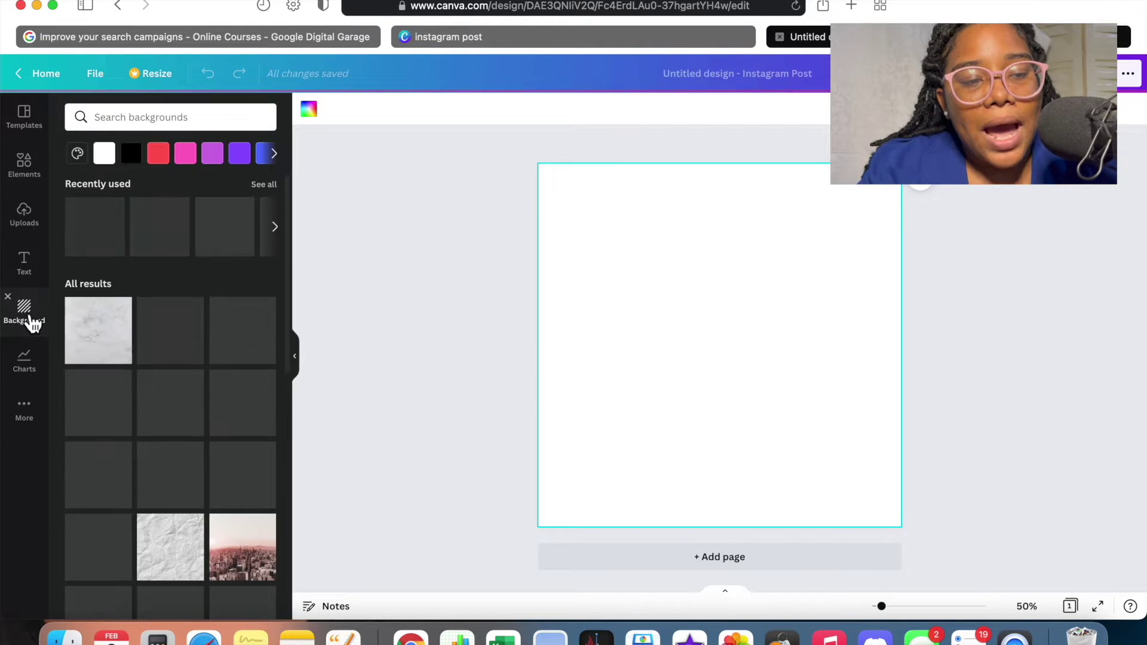
scroll(212, 321, "down", 5)
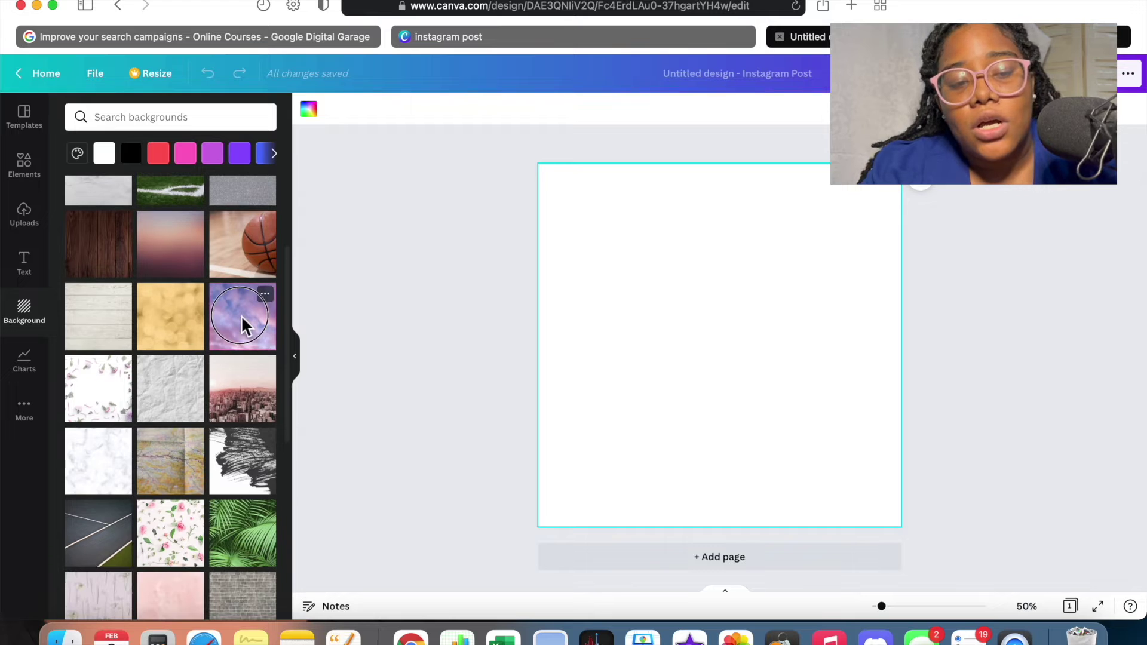
left_click(242, 315)
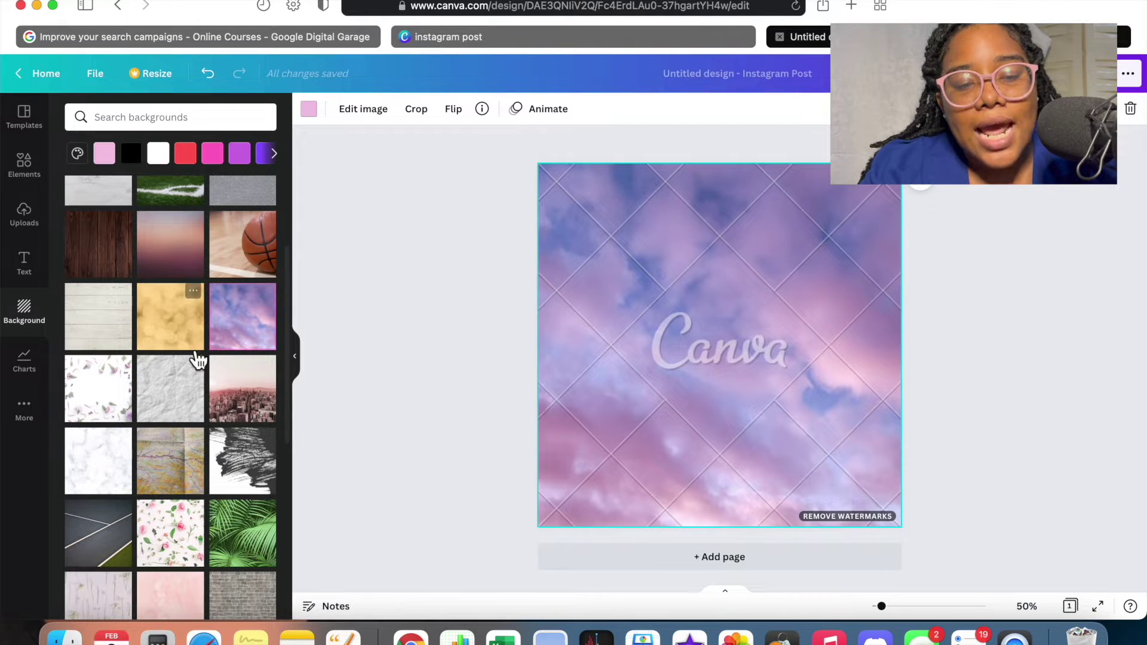
left_click(185, 407)
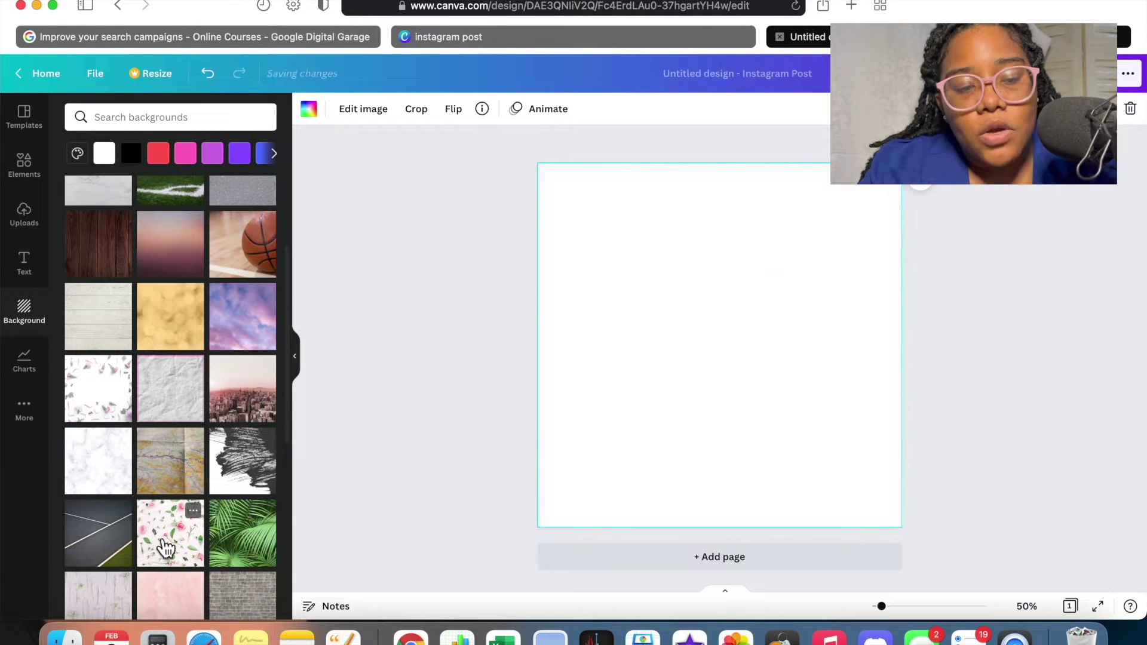
left_click(174, 547)
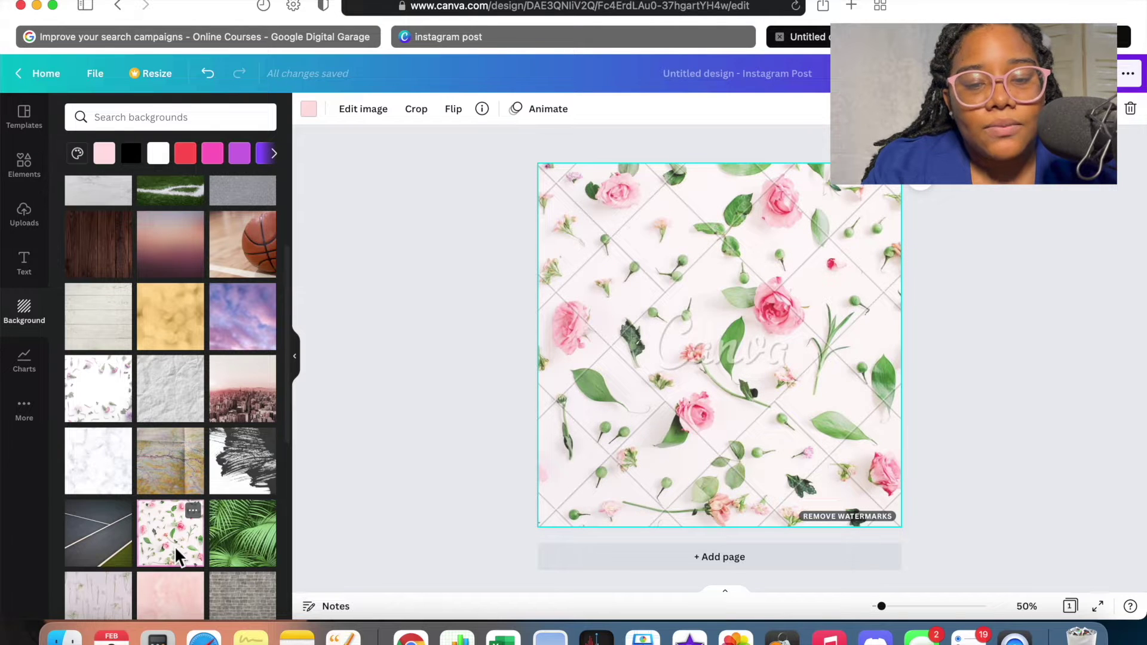
Step: Compare the free crumpled paper background with the pink roses, and try the folded map image
scroll(174, 546, "down", 3)
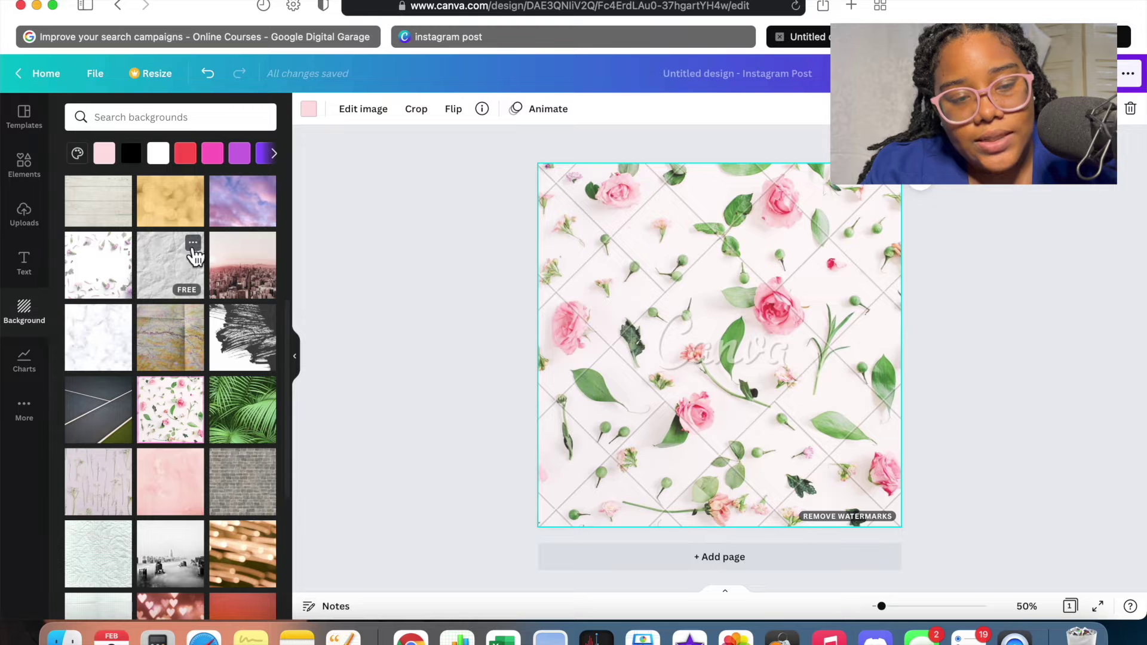
left_click(159, 257)
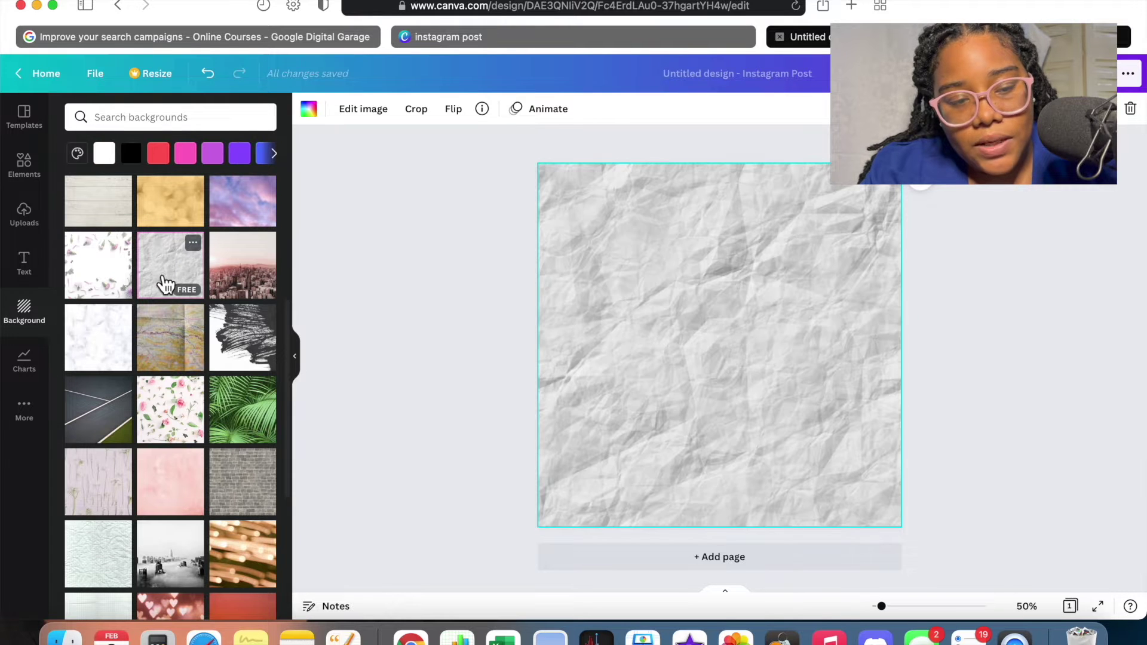
left_click(181, 441)
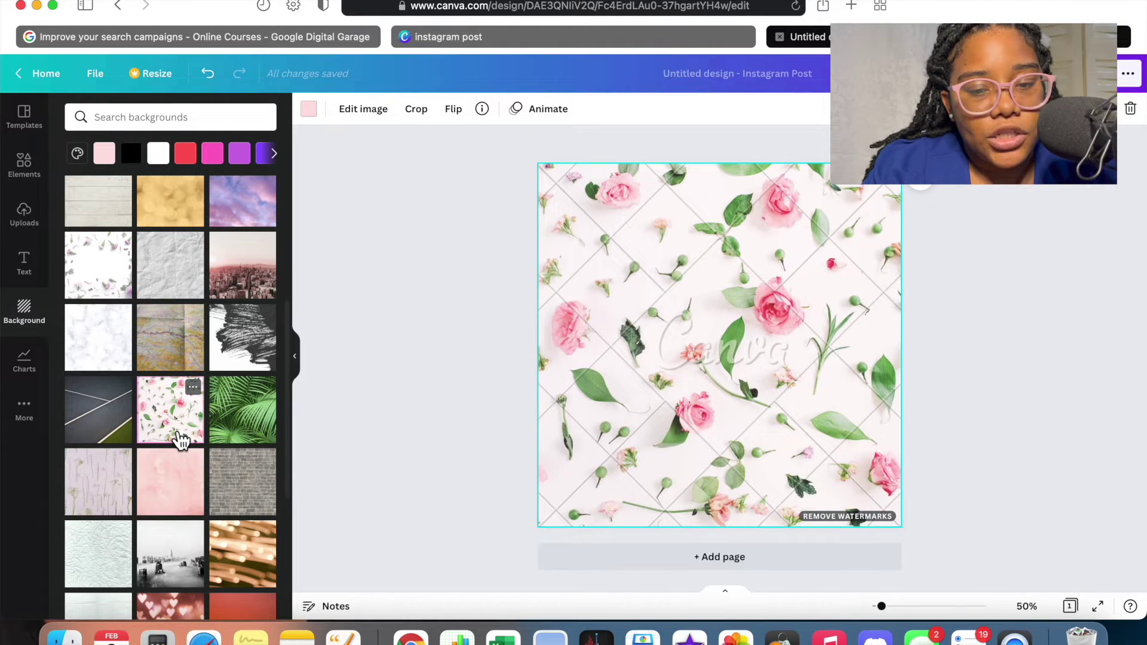
left_click(181, 361)
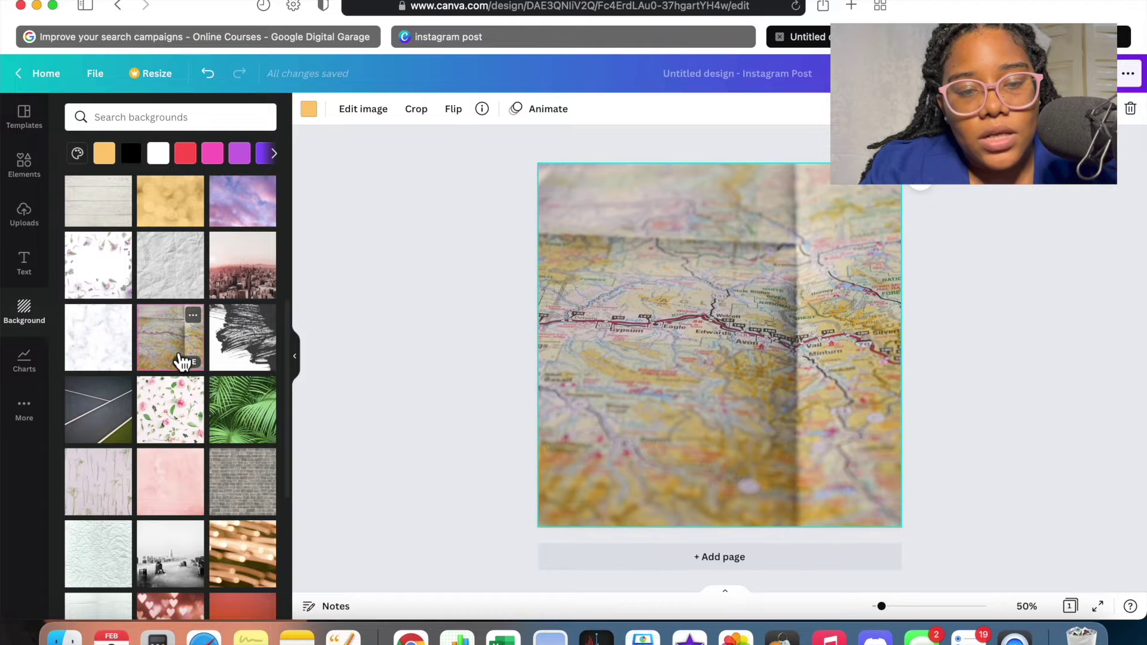
Step: Search the backgrounds for "flowers" and apply the photo of purple blossoms on thin branches to the page
left_click(184, 117)
type("flowers")
key("Return")
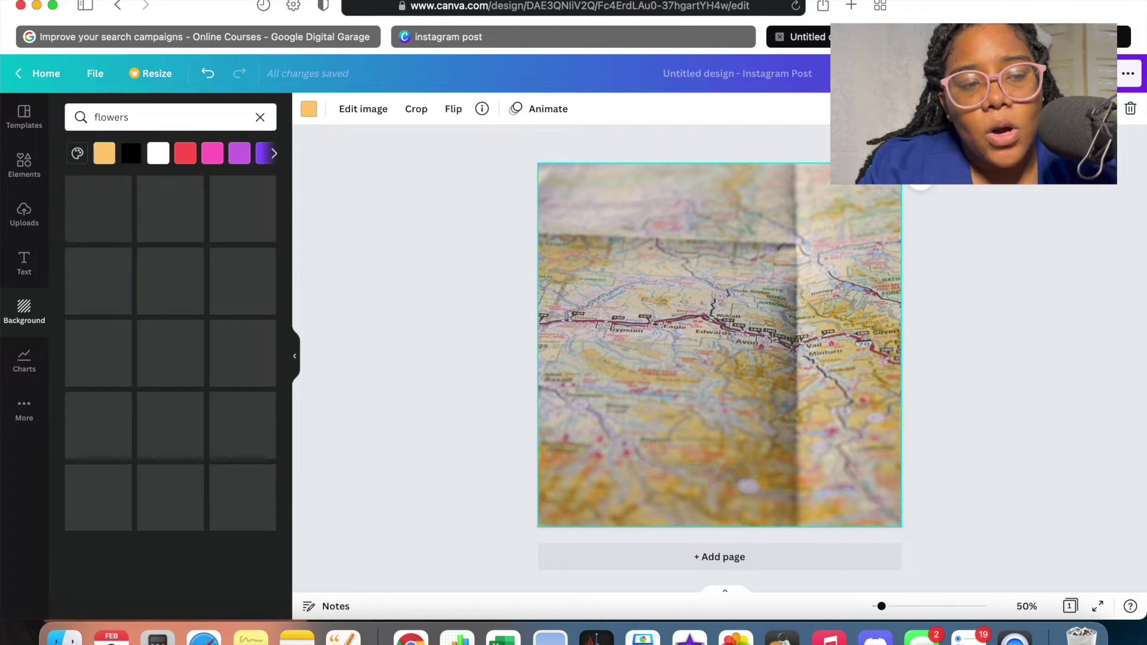
left_click(264, 245)
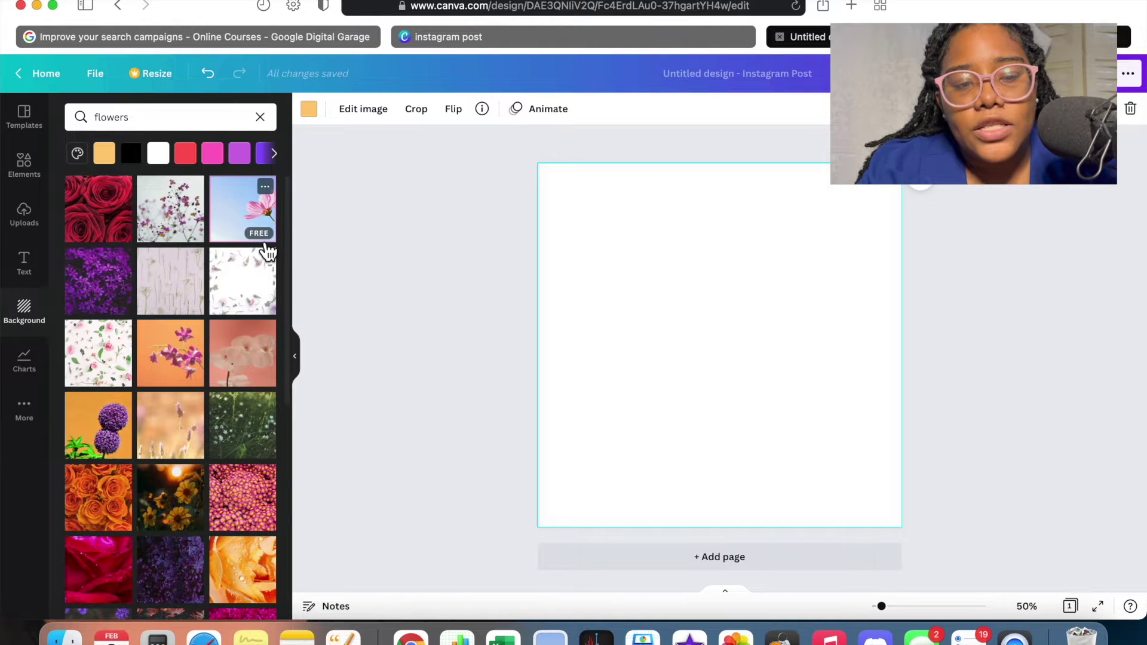
left_click(253, 230)
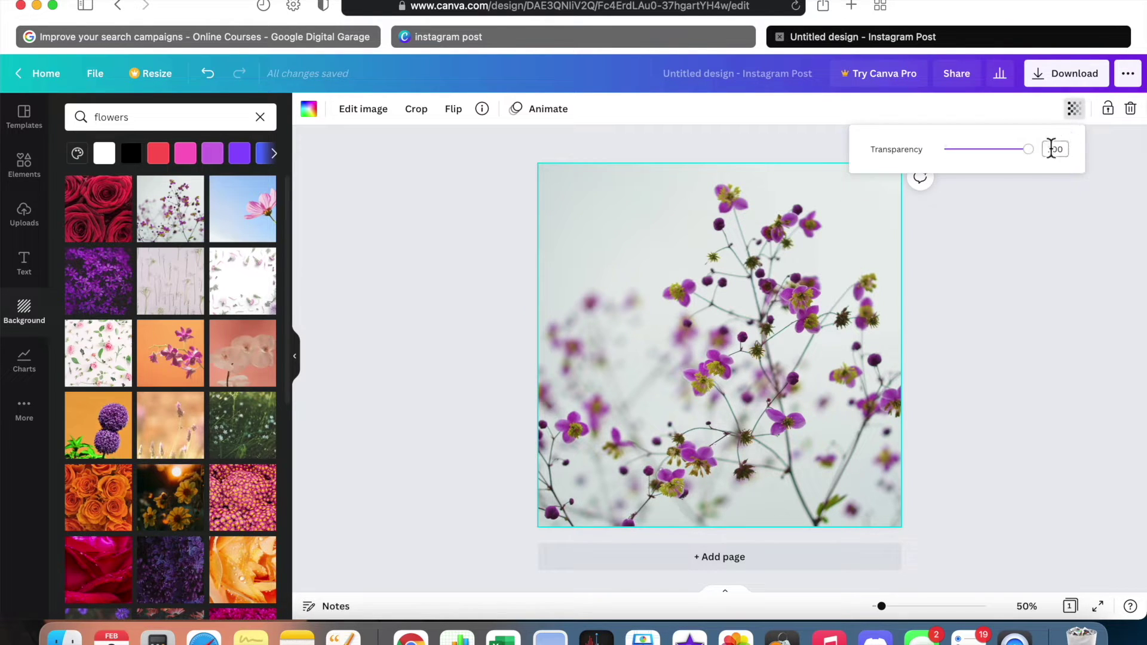
Step: Reduce the opacity of the purple blossom background so that it looks faded
left_click_drag(1039, 158, 978, 191)
left_click(989, 266)
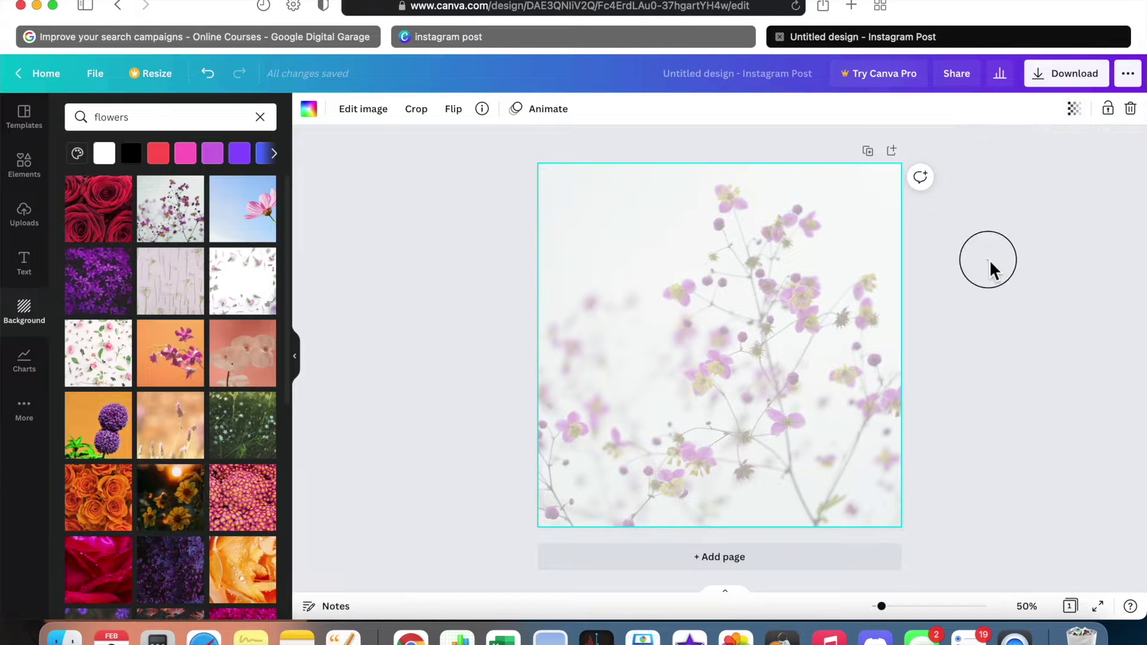
Step: Shift the blossom photo to the right within its crop frame and restore the background to full opacity
left_click(750, 338)
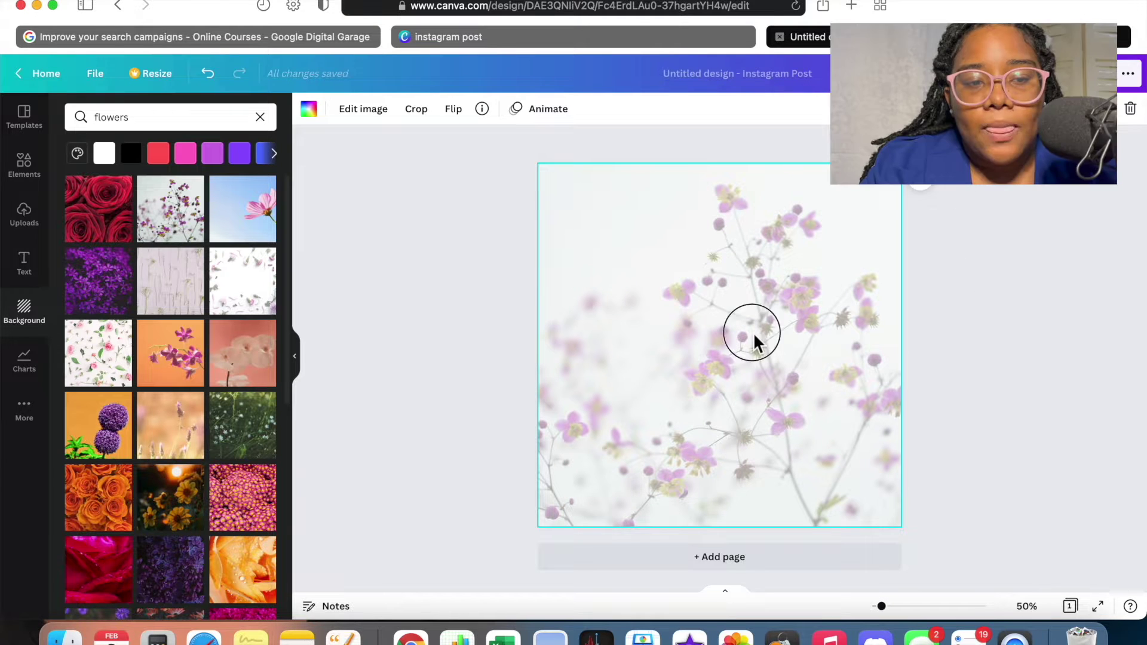
left_click(416, 110)
left_click_drag(690, 283, 1068, 305)
left_click(505, 246)
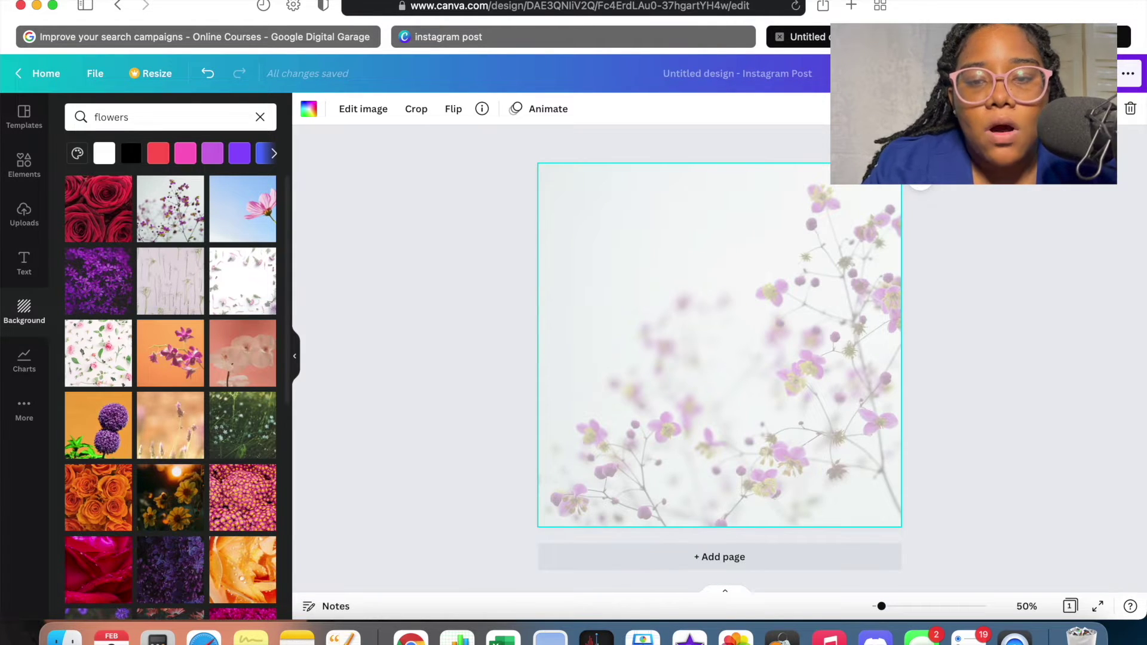
left_click_drag(1005, 160, 1142, 159)
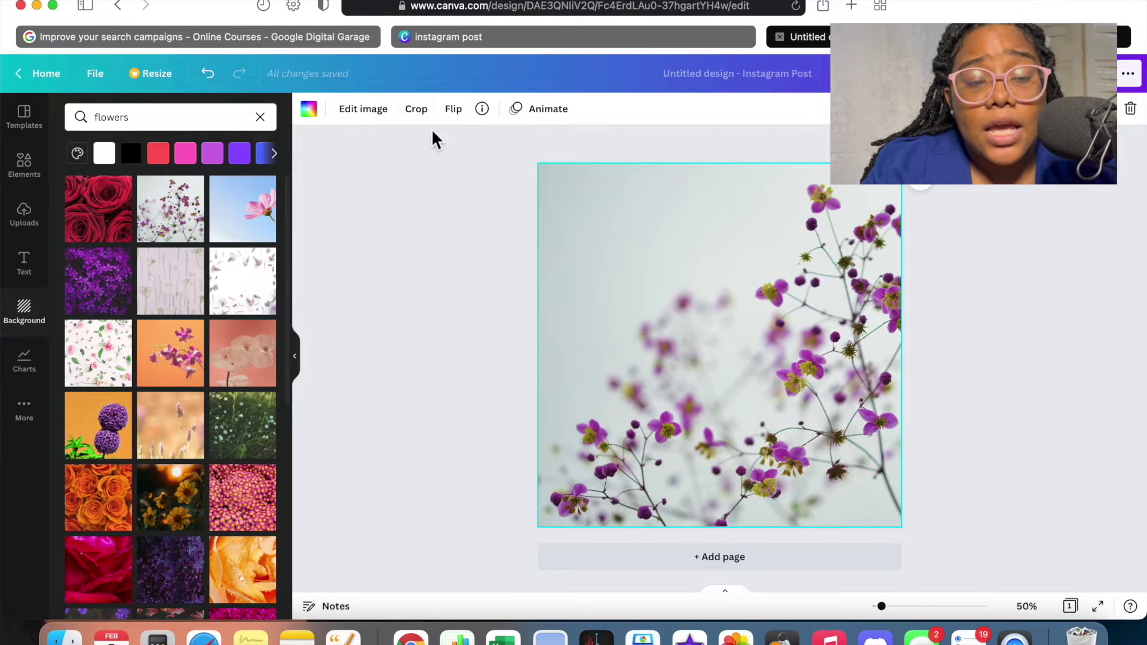
Step: Flip the purple blossom background horizontally, and try a vertical flip before returning it to its upright orientation
left_click(463, 120)
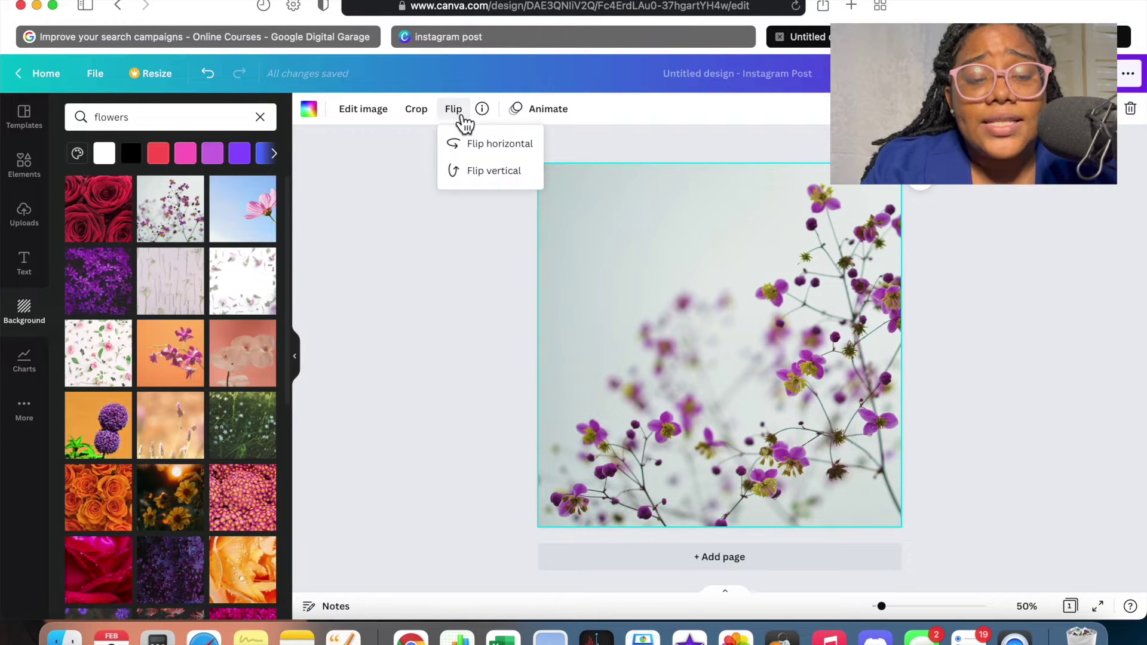
left_click(503, 150)
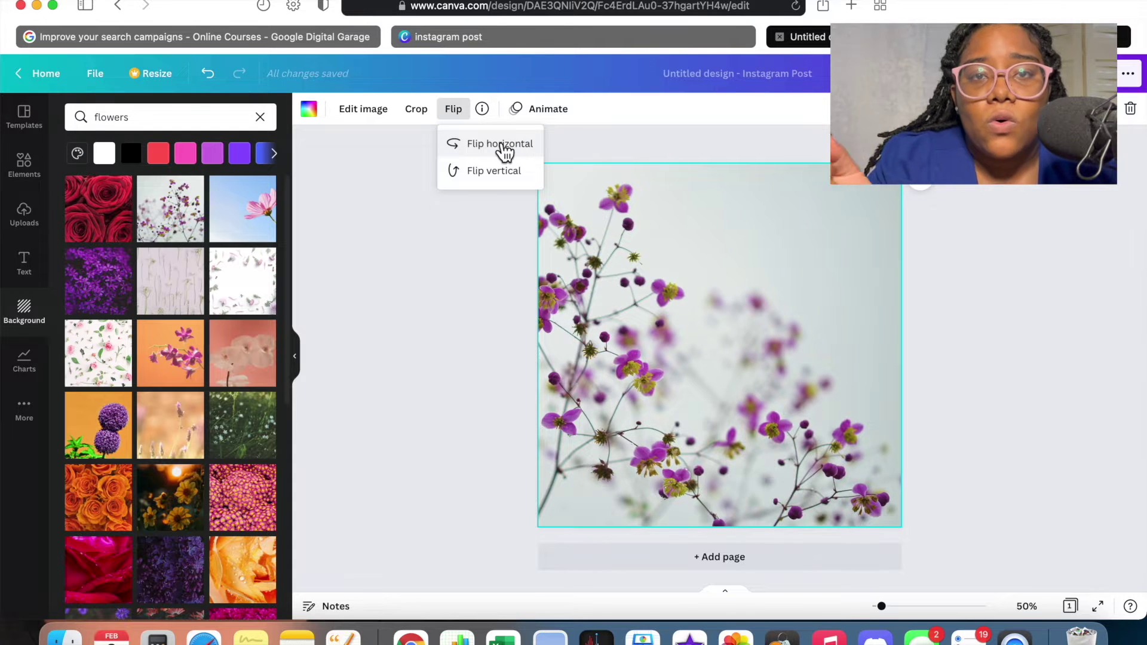
left_click(509, 182)
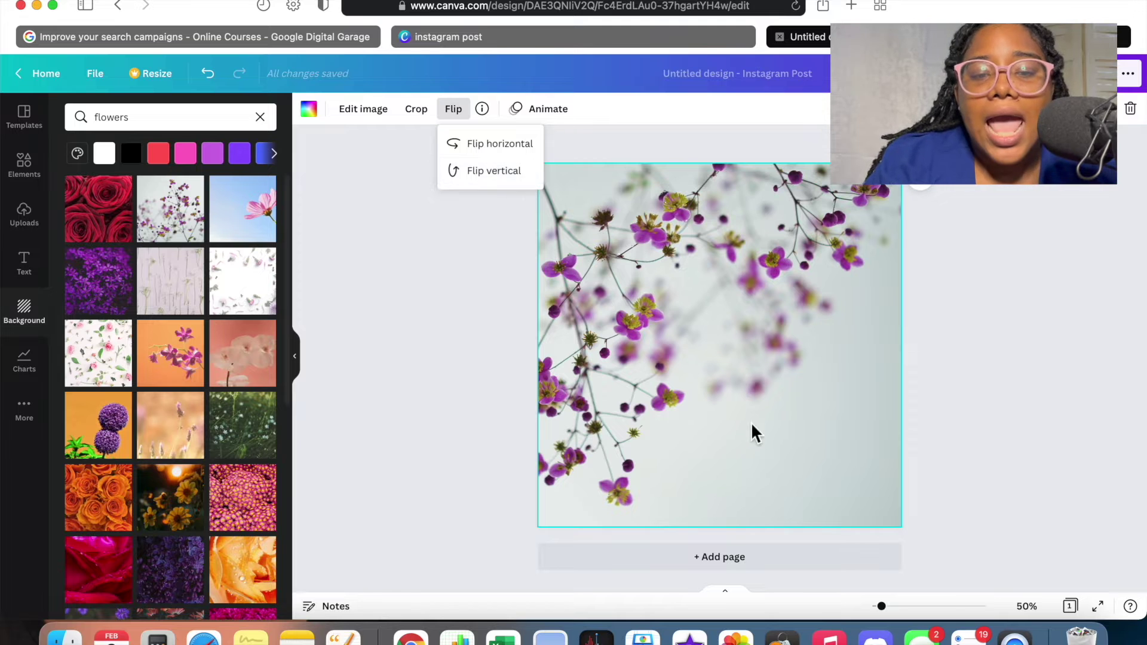
left_click(509, 178)
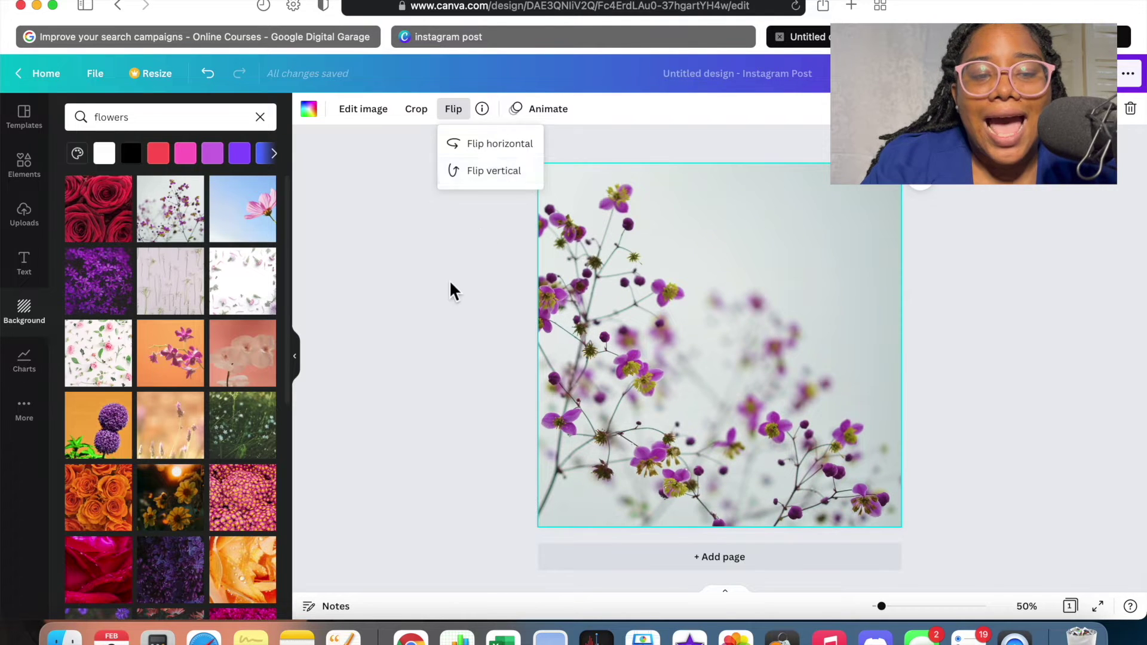
Step: View the information about the blossom background photo and close it again
left_click(483, 109)
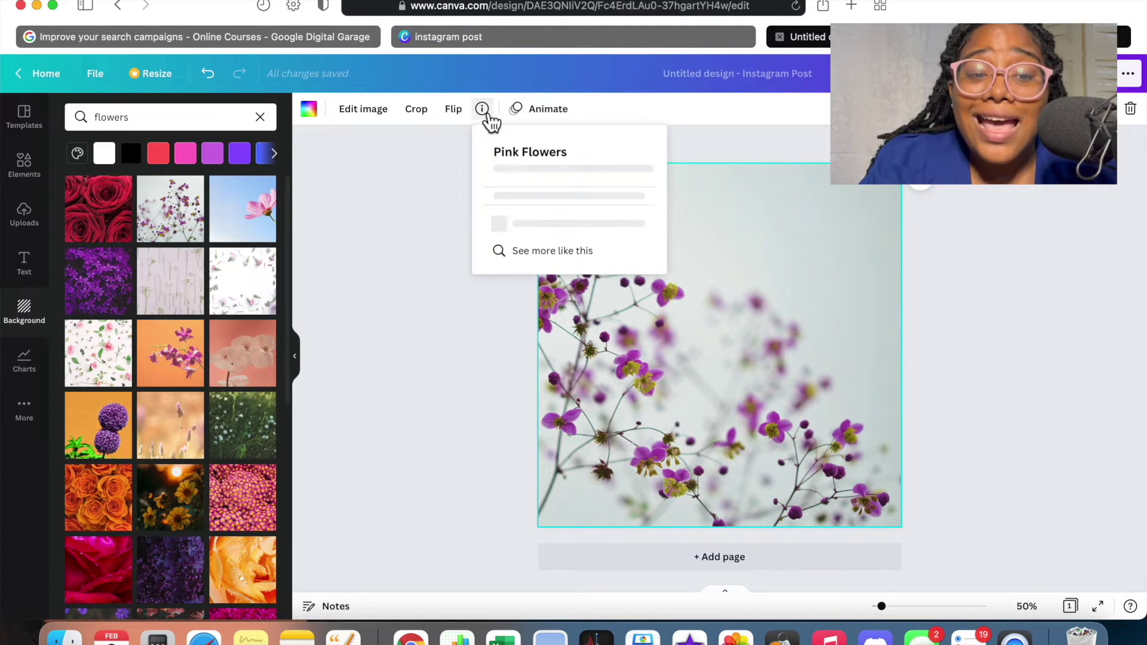
left_click(449, 171)
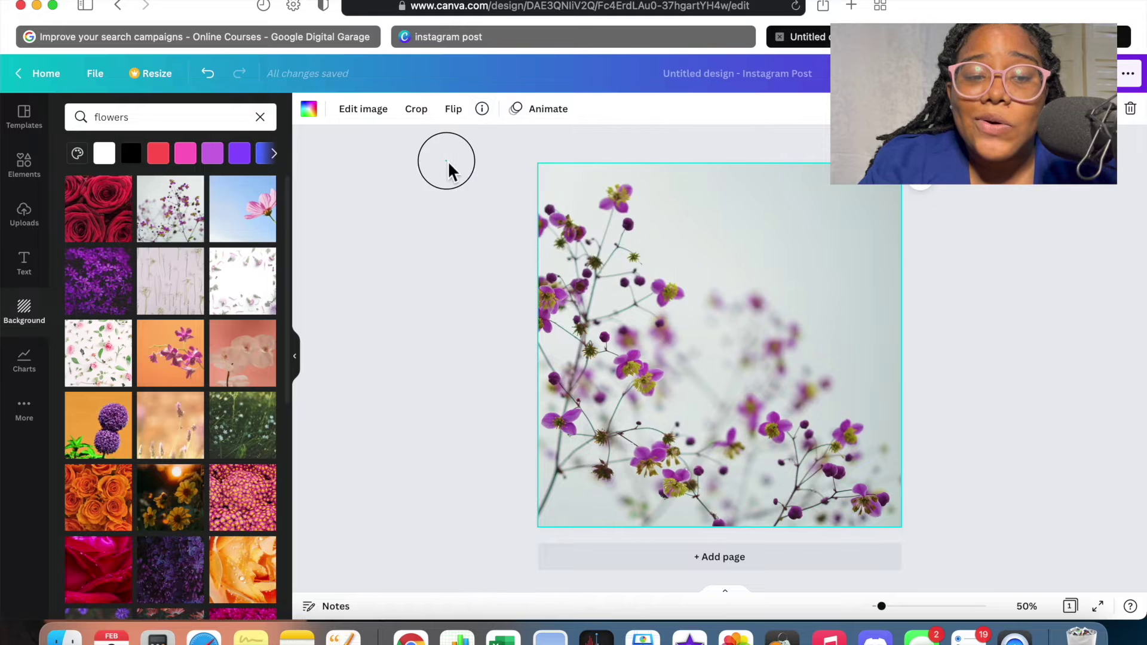
Step: Try the Rise and Breathe page animations, and set the page animation back to None
left_click(531, 119)
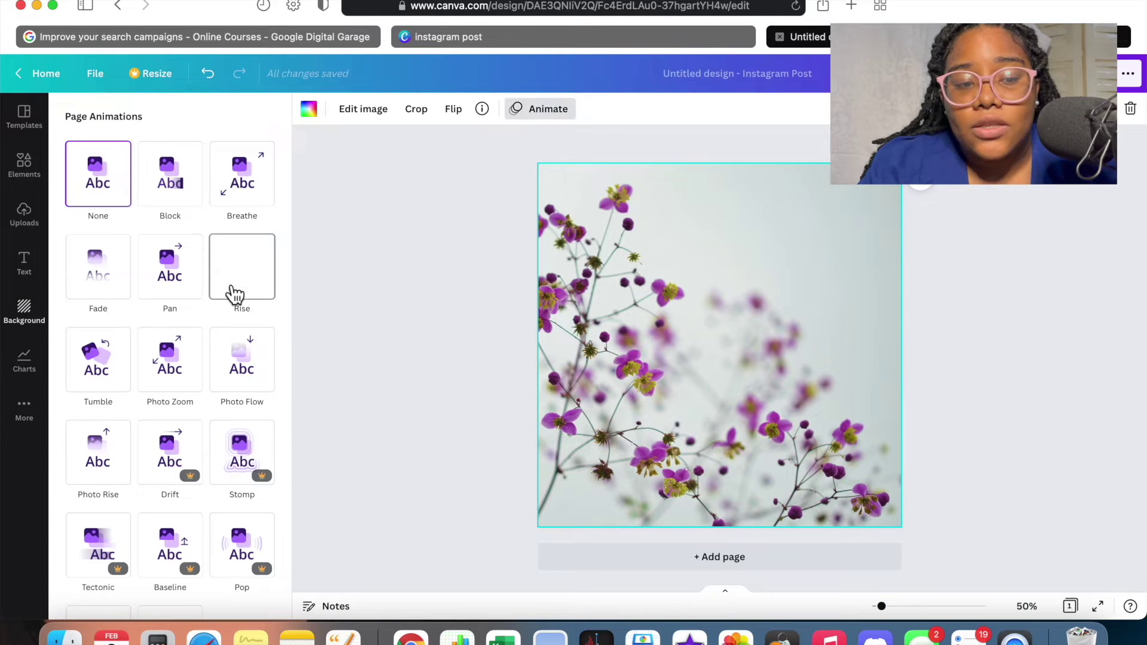
left_click(231, 288)
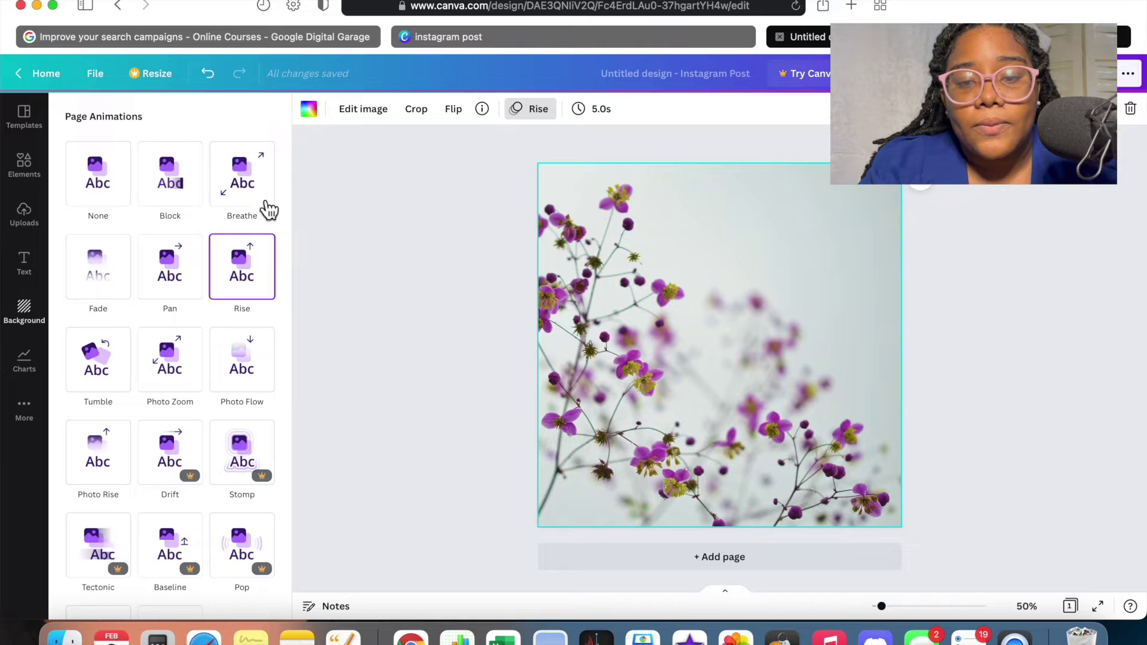
left_click(241, 202)
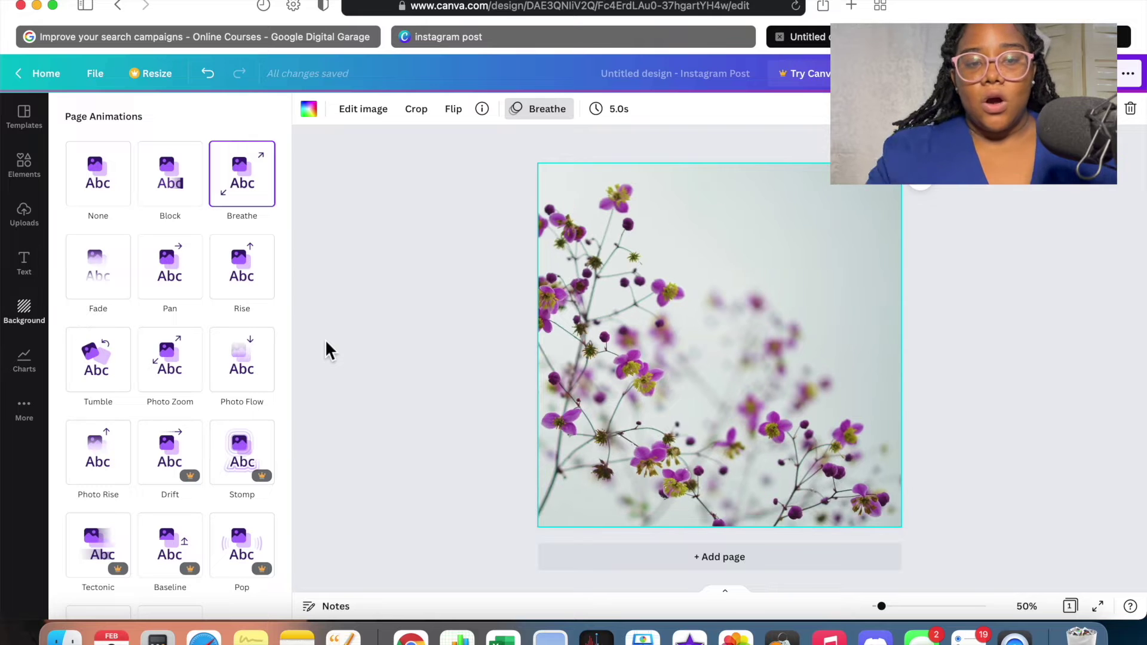
left_click(104, 209)
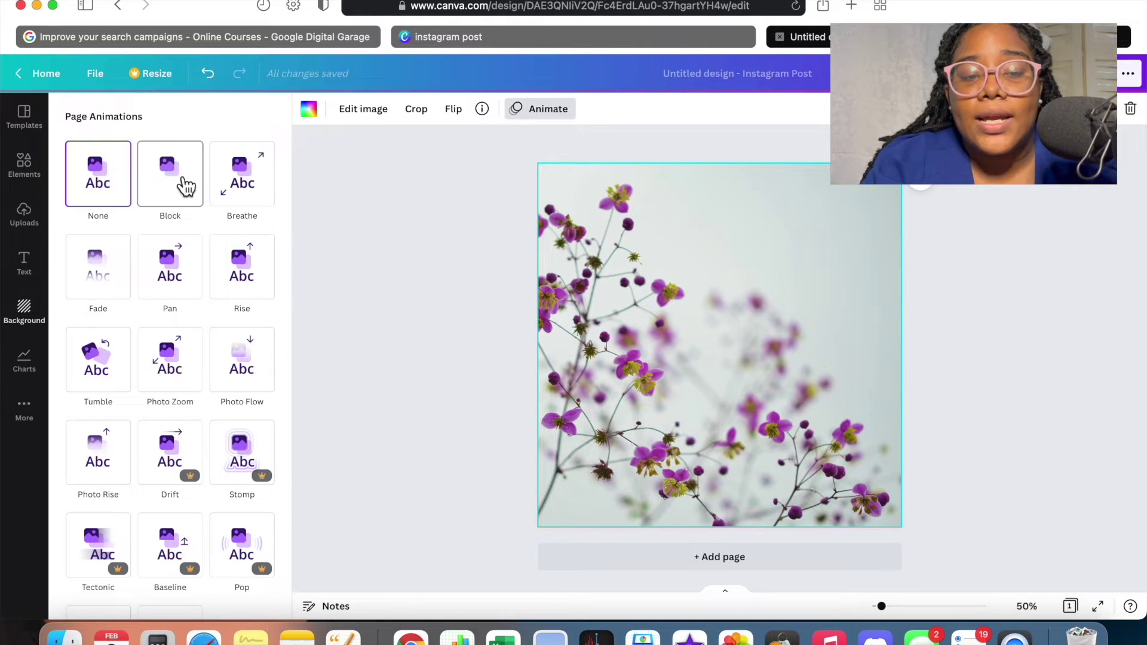
Step: Apply the Block page animation and look through the other available animations
left_click(185, 185)
left_click(537, 119)
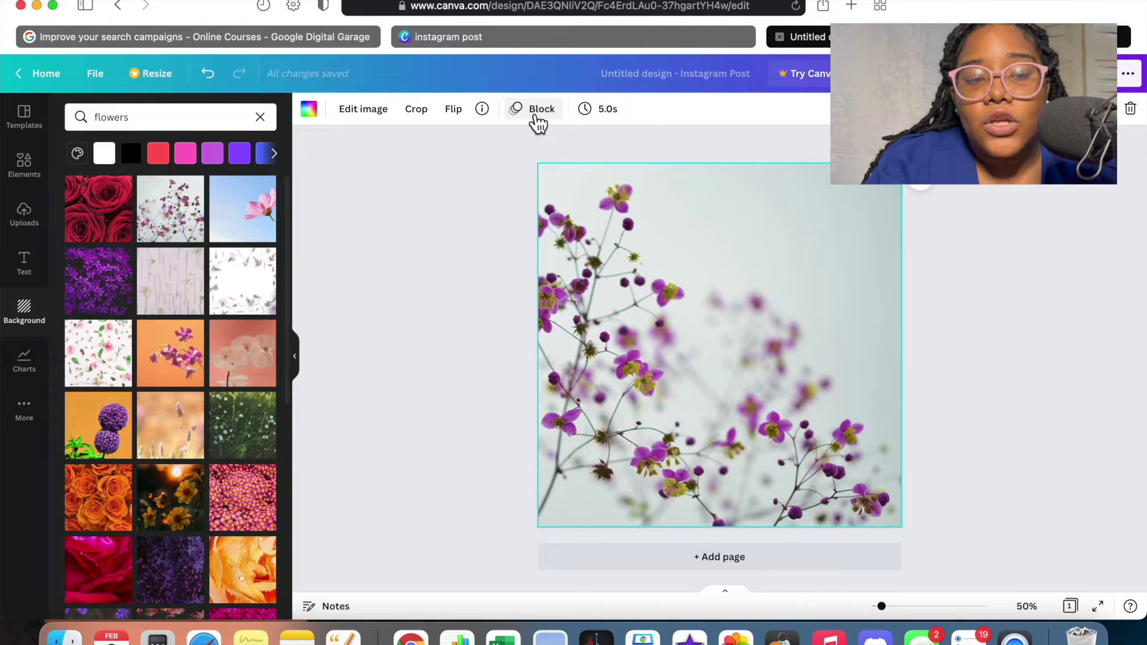
left_click(535, 116)
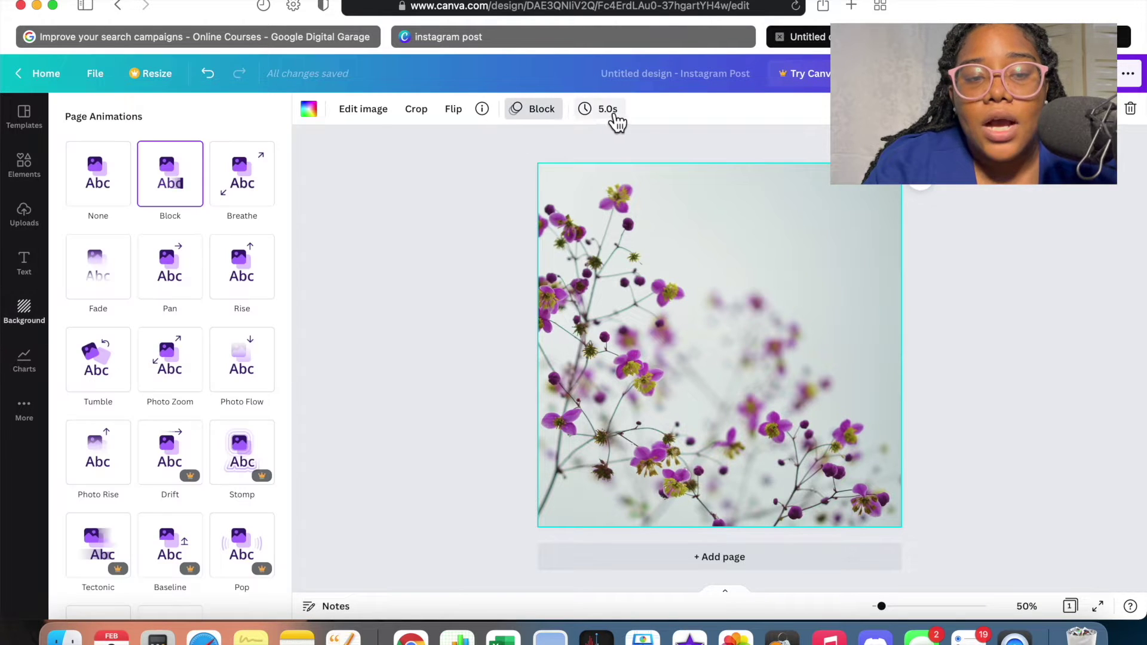
left_click(609, 117)
left_click(546, 126)
left_click(545, 126)
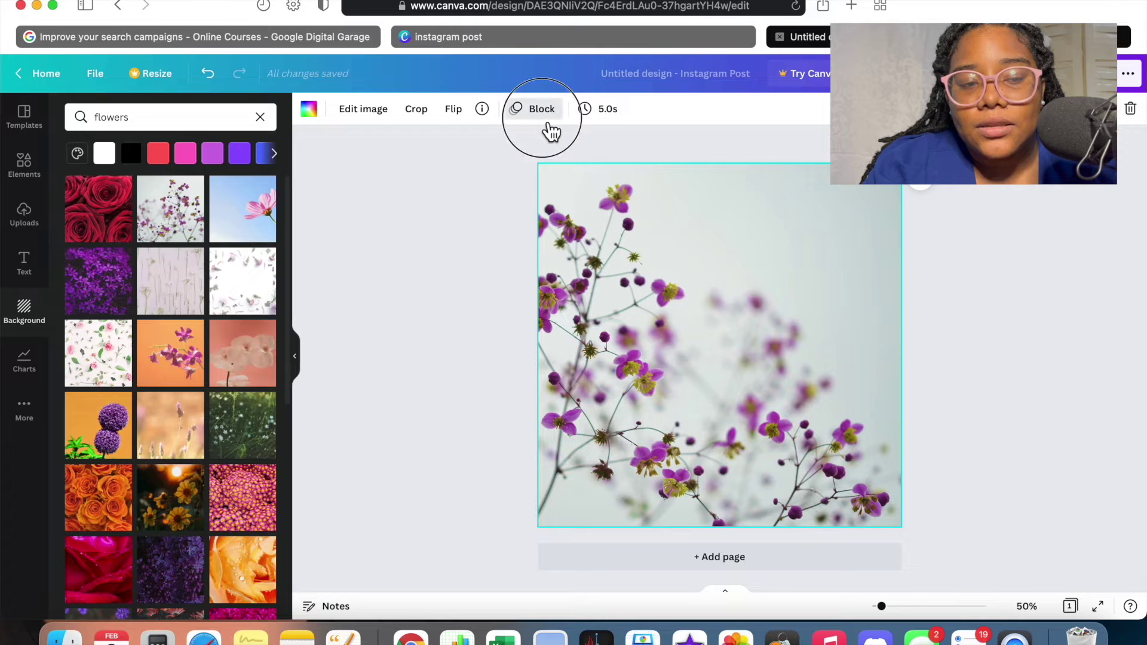
left_click(549, 128)
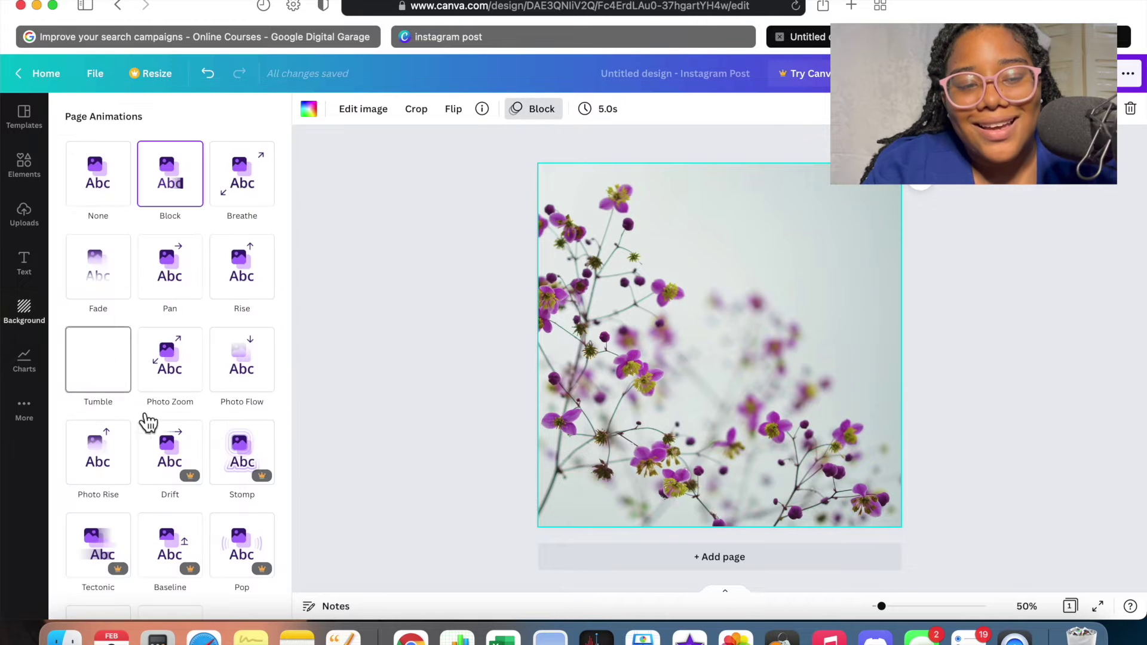
scroll(207, 379, "down", 2)
scroll(207, 378, "up", 2)
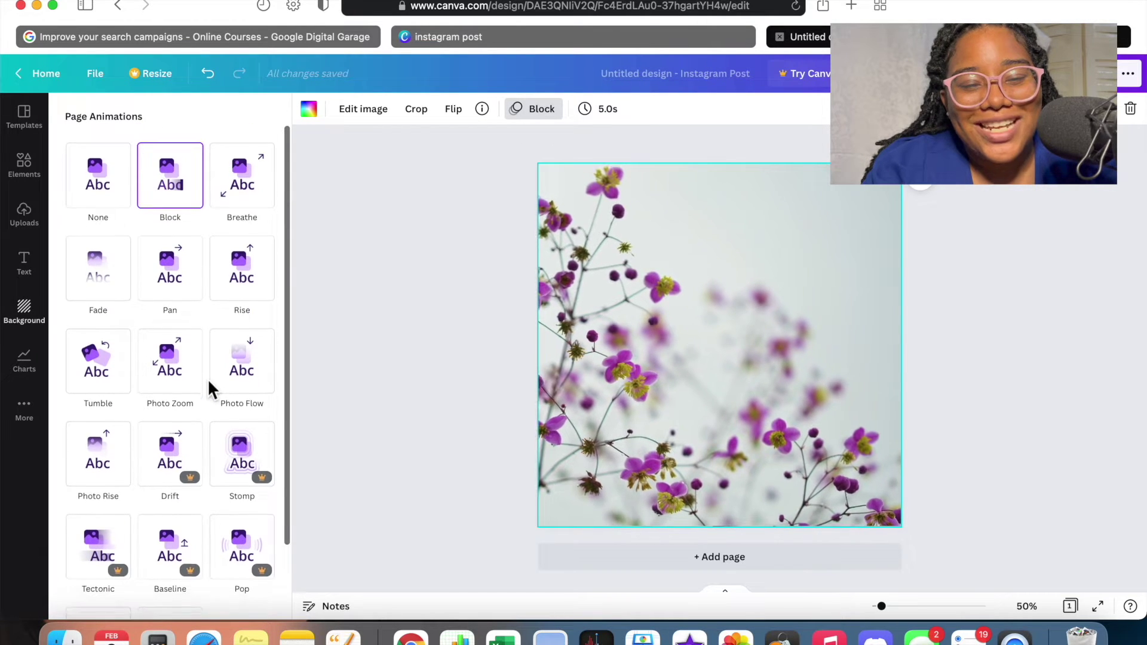
Step: Set the page timing to 0.1 seconds and remove the Block animation from the page
left_click(619, 120)
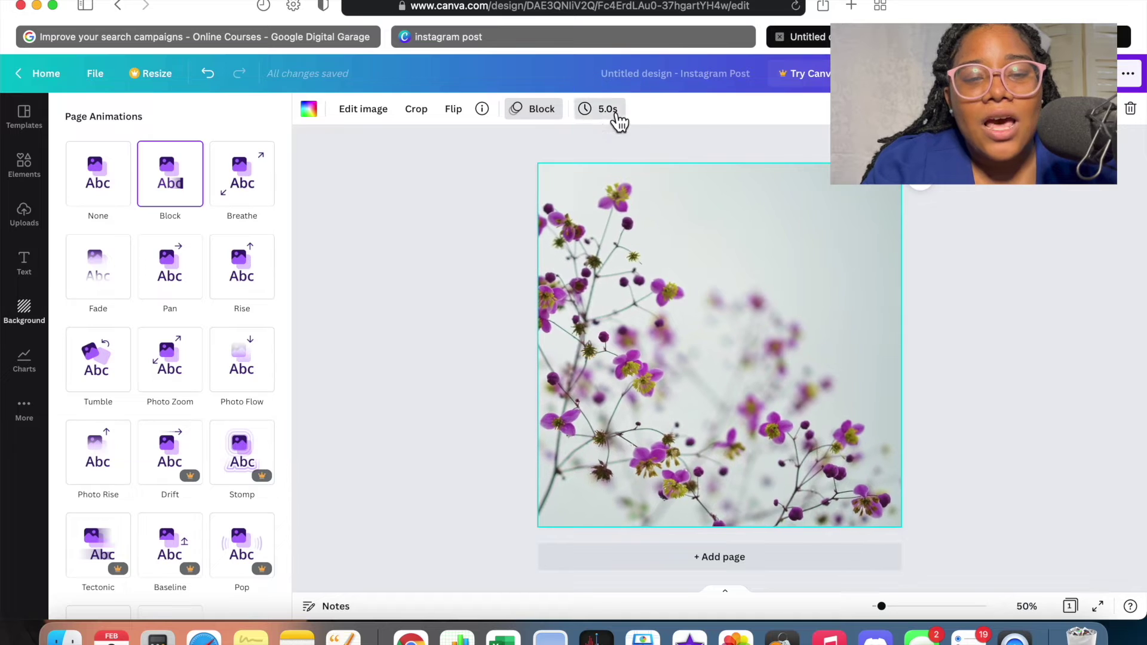
left_click_drag(668, 160, 543, 185)
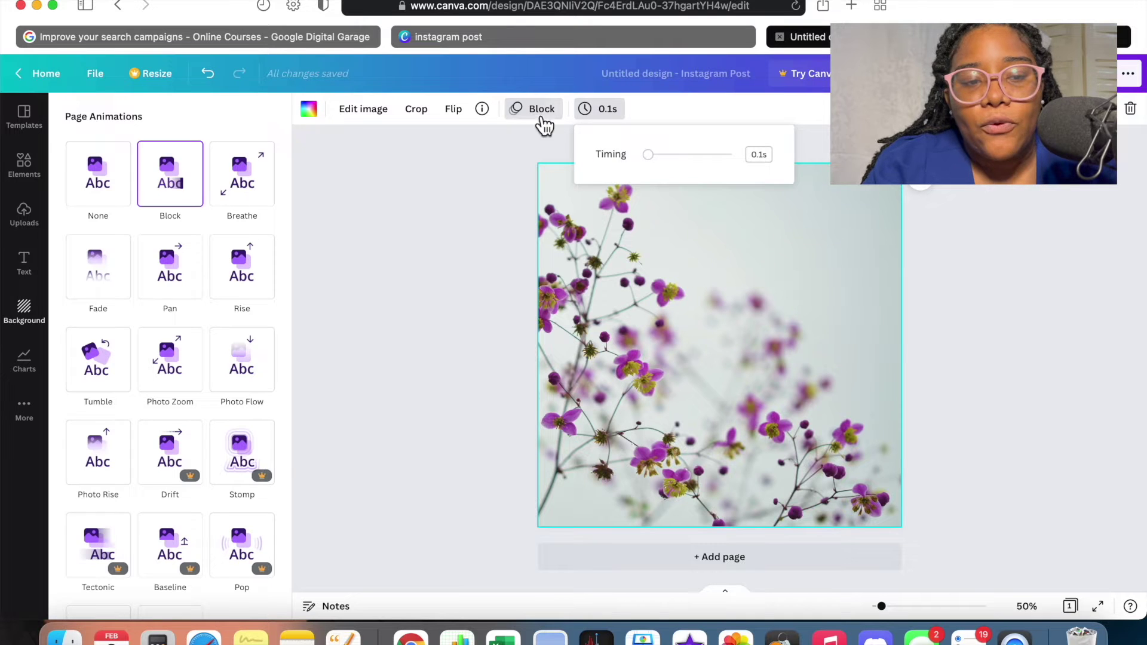
left_click(529, 119)
left_click(539, 118)
left_click(94, 190)
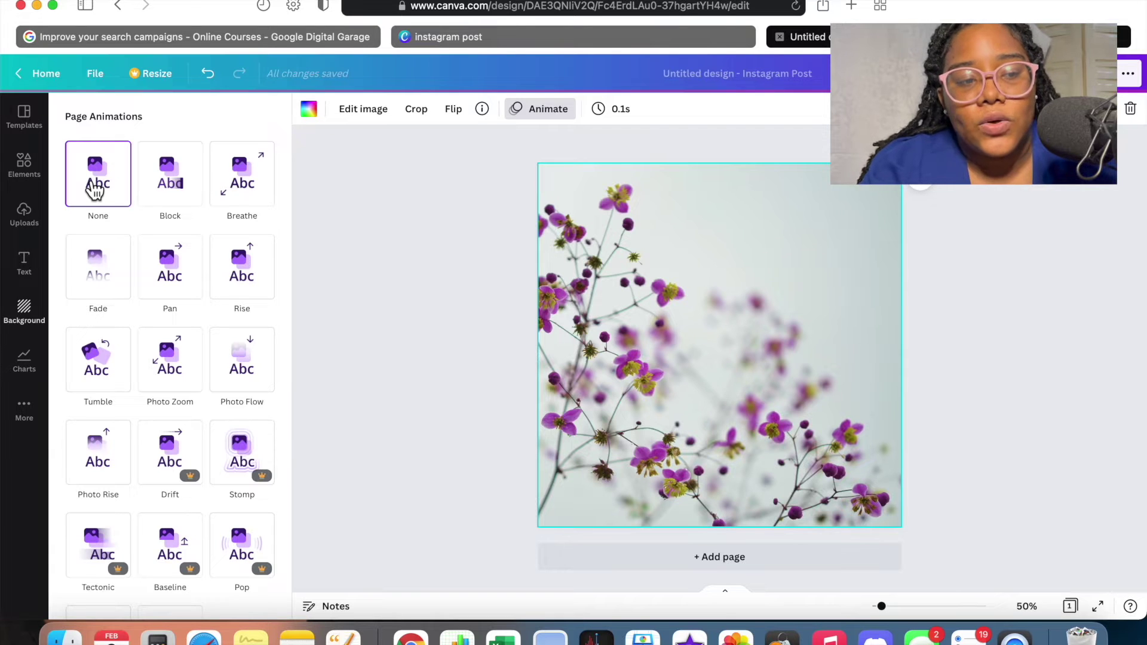
Step: Add a square shape to the page and enlarge it from opposite corners so only a narrow border of the blossom photo remains
left_click(35, 141)
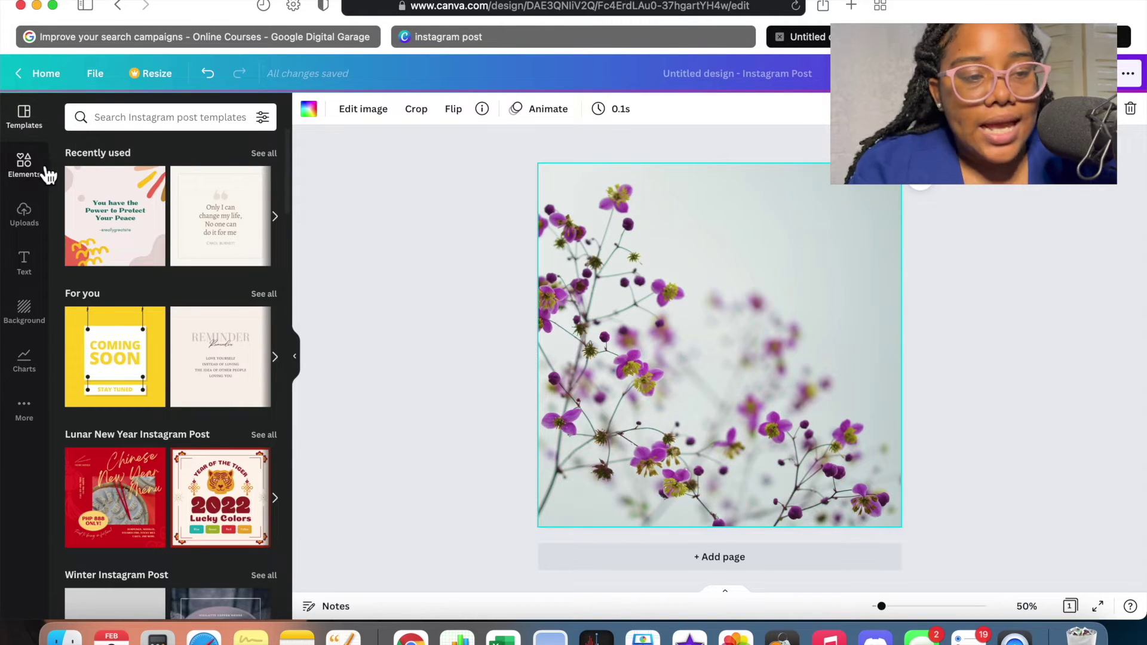
left_click(29, 174)
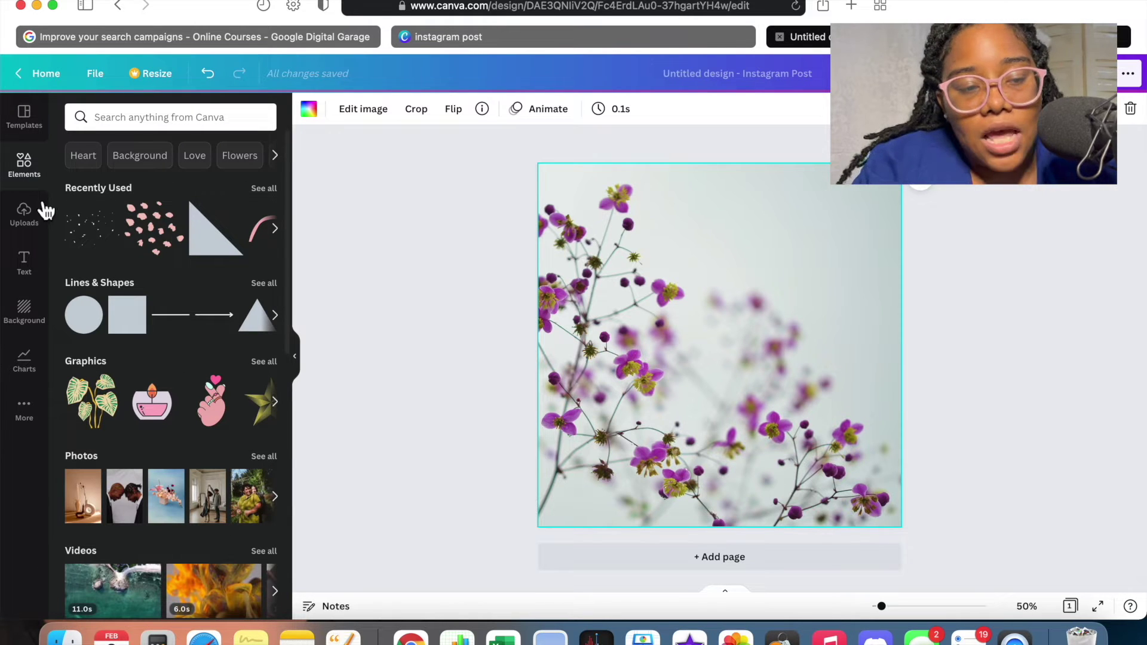
left_click(129, 328)
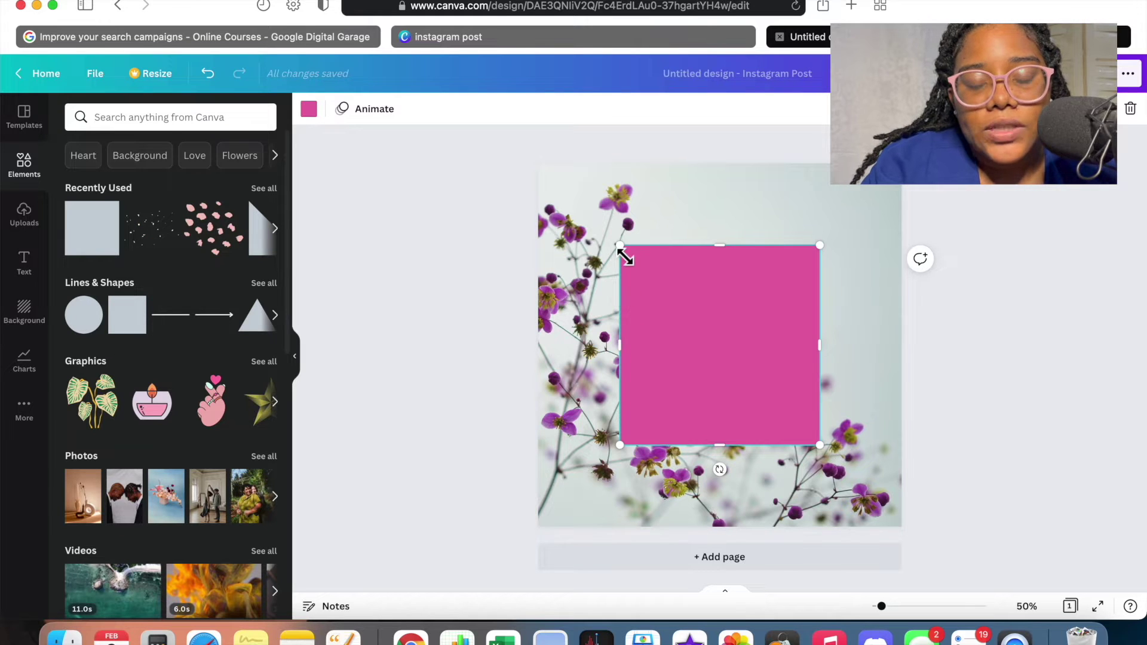
left_click_drag(625, 256, 562, 189)
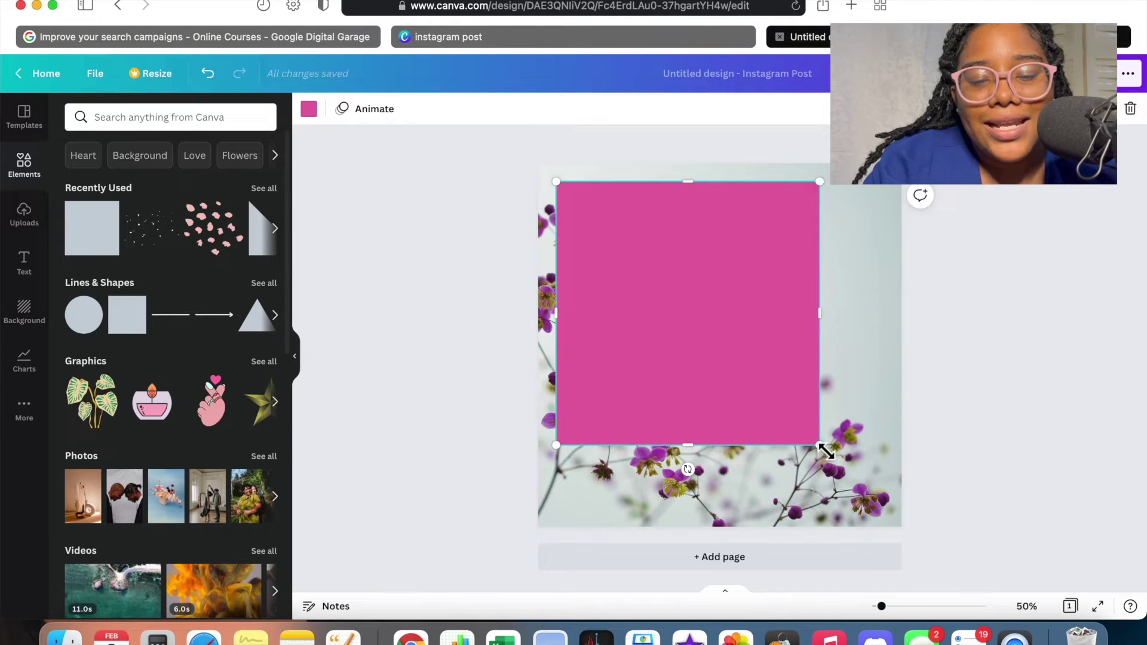
left_click_drag(824, 450, 884, 504)
mouse_move(822, 425)
left_mouse_down()
mouse_move(817, 433)
mouse_move(809, 413)
left_mouse_up()
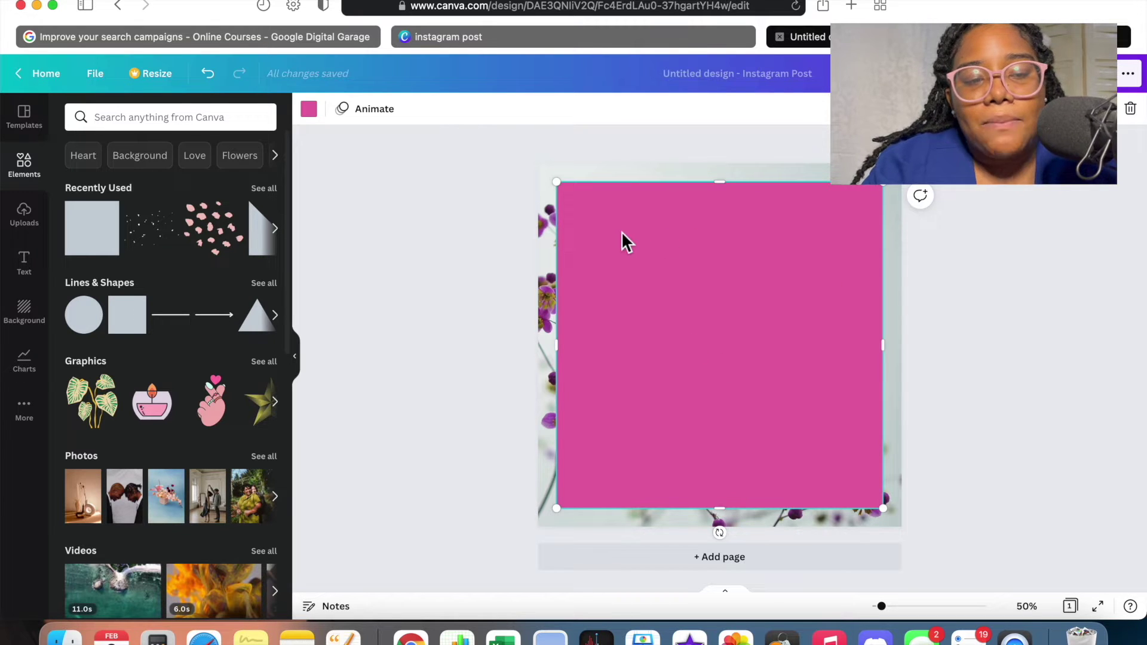
Step: Fill the large square with the white document color
left_click(310, 110)
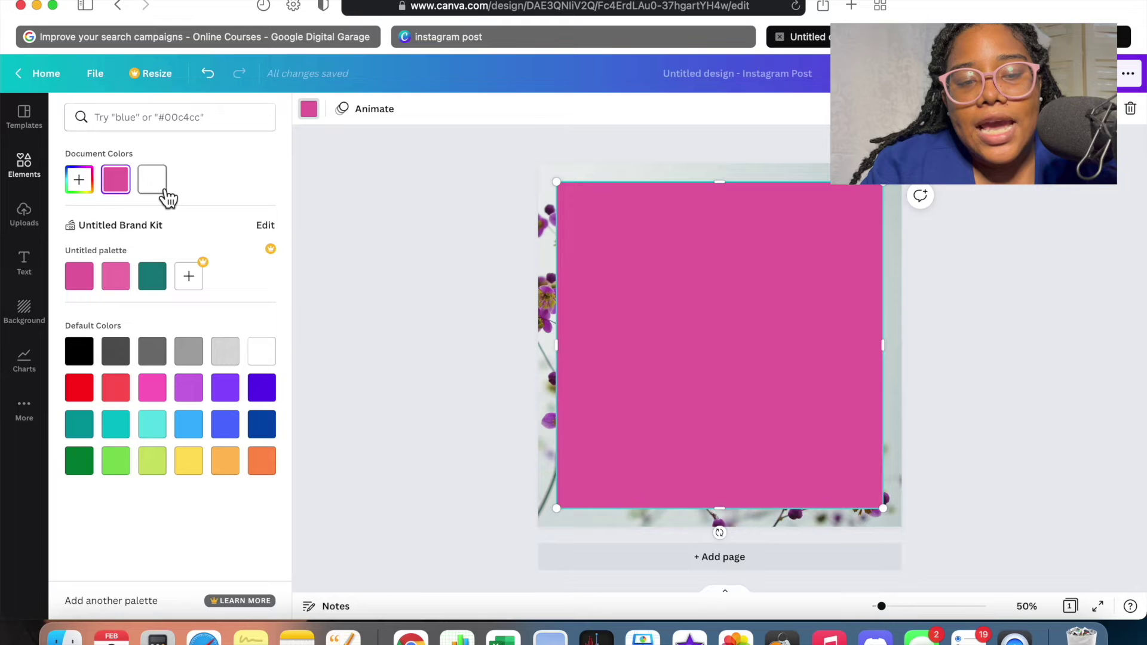
left_click(159, 184)
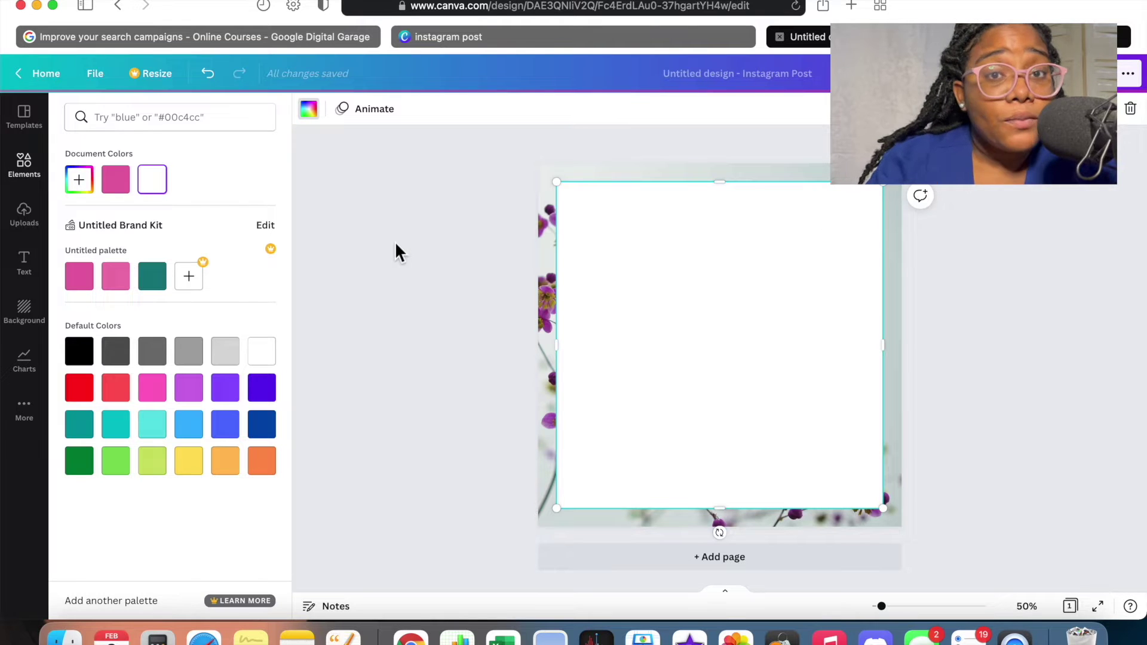
Step: Search the colors for "blue", fill the square with the light pink of the Berry Blues palette and make it semi-transparent
left_click(176, 127)
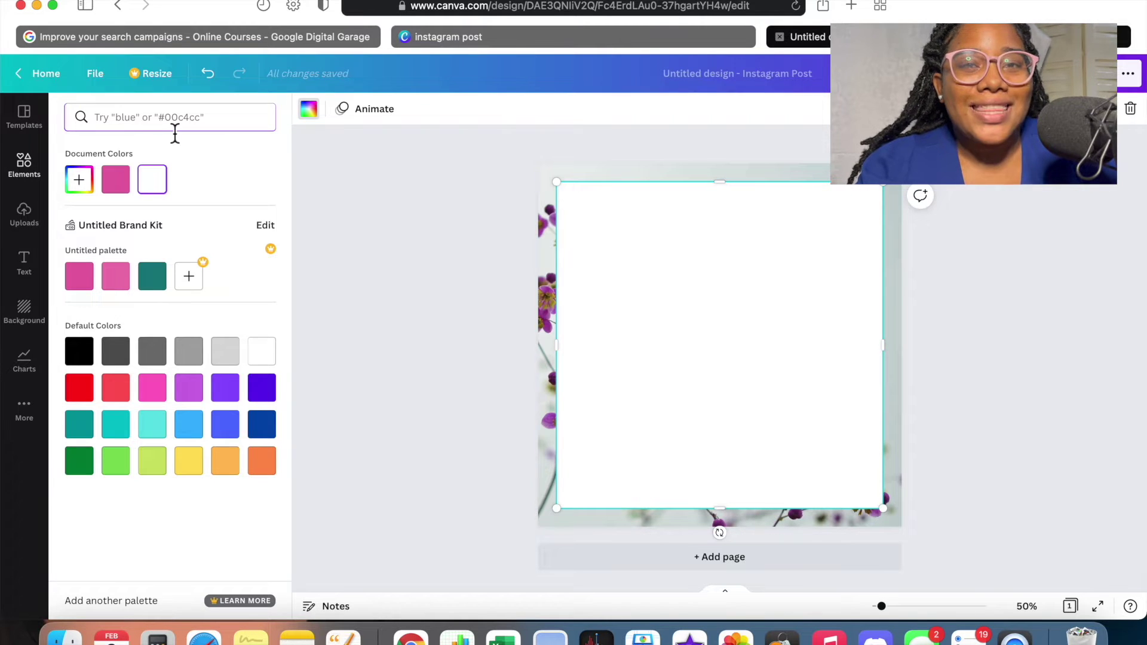
type("blue")
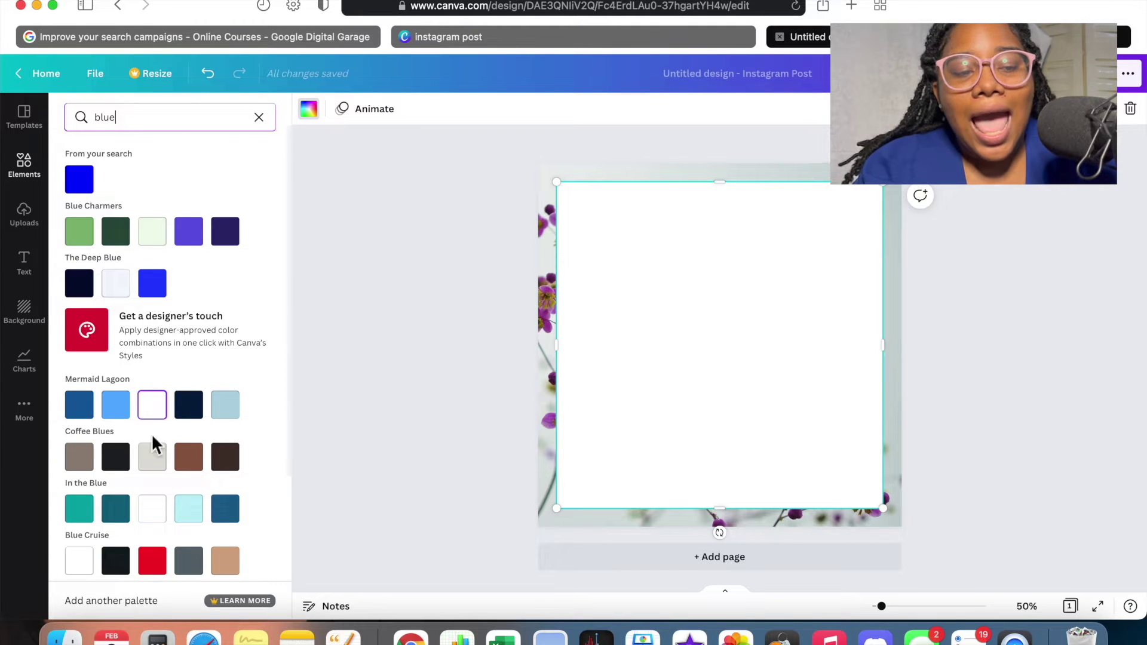
scroll(155, 422, "down", 3)
scroll(153, 419, "up", 1)
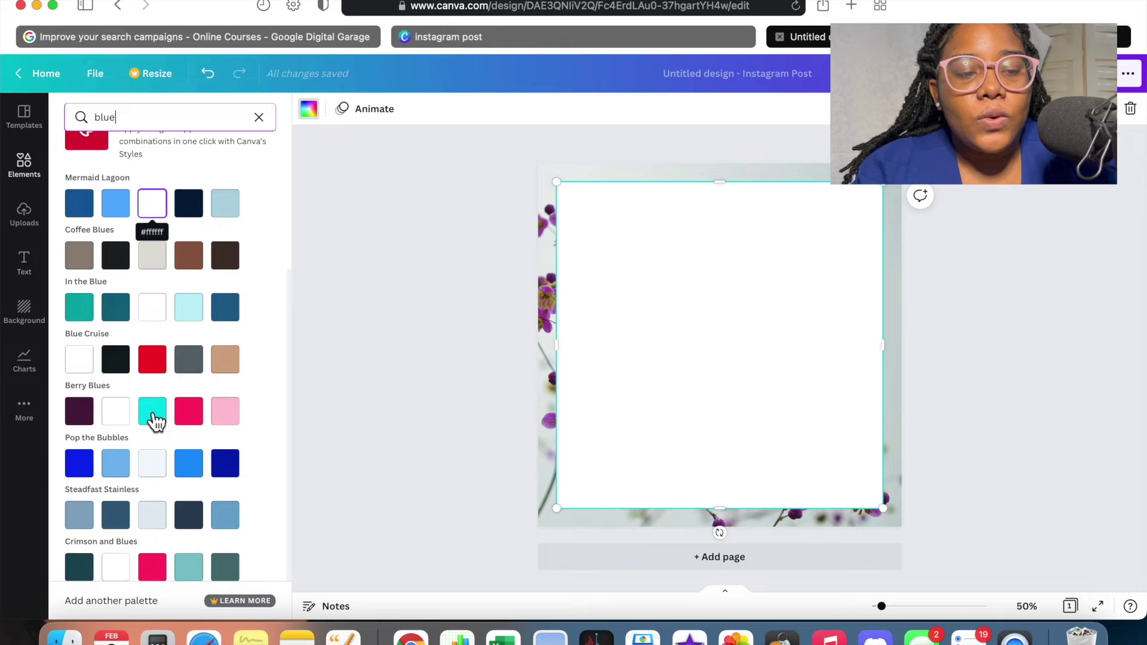
left_click(230, 423)
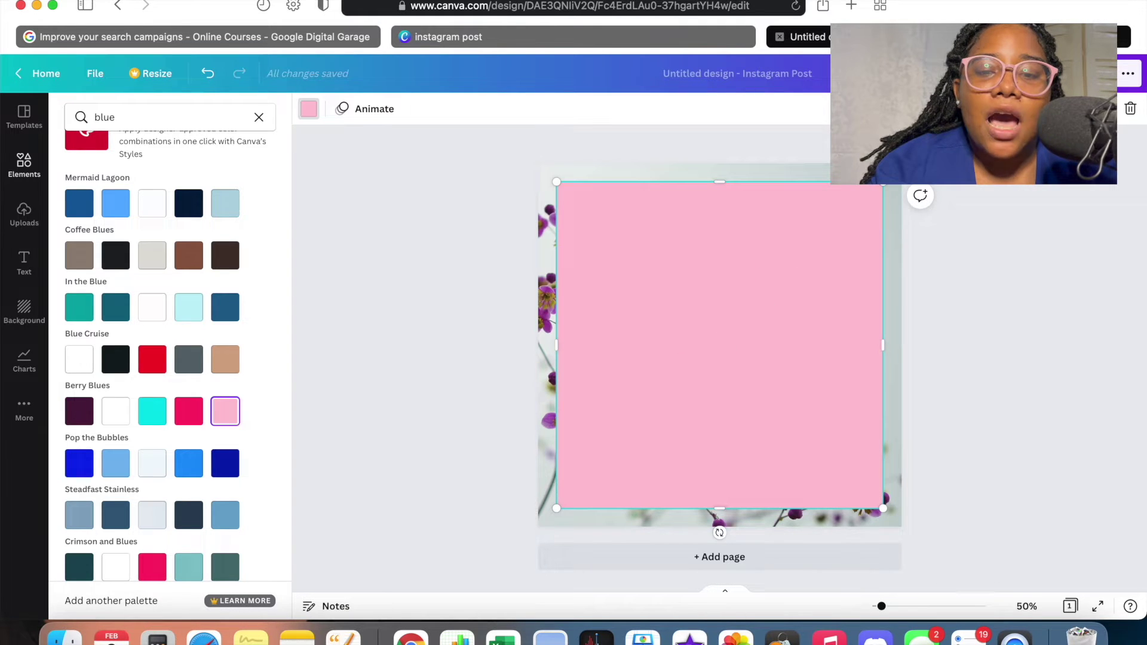
left_click_drag(983, 149, 956, 149)
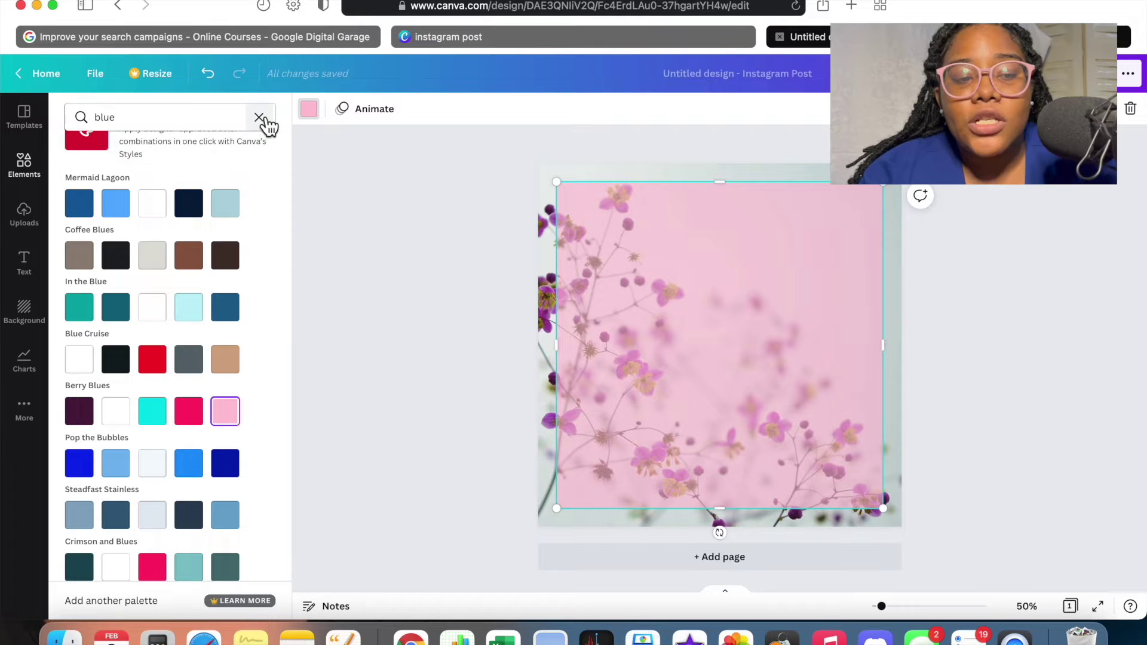
Step: Search the elements for "covid", add the free graphic of the man washing his hands and enlarge it toward the pink square's lower-left corner
left_click(27, 176)
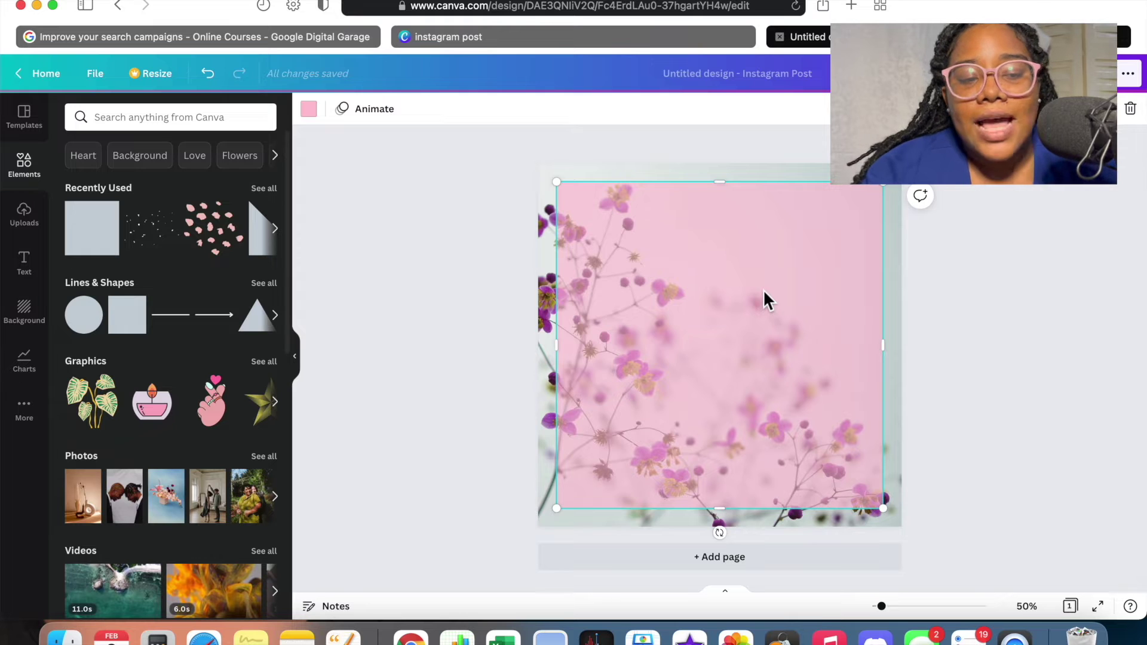
scroll(200, 440, "down", 3)
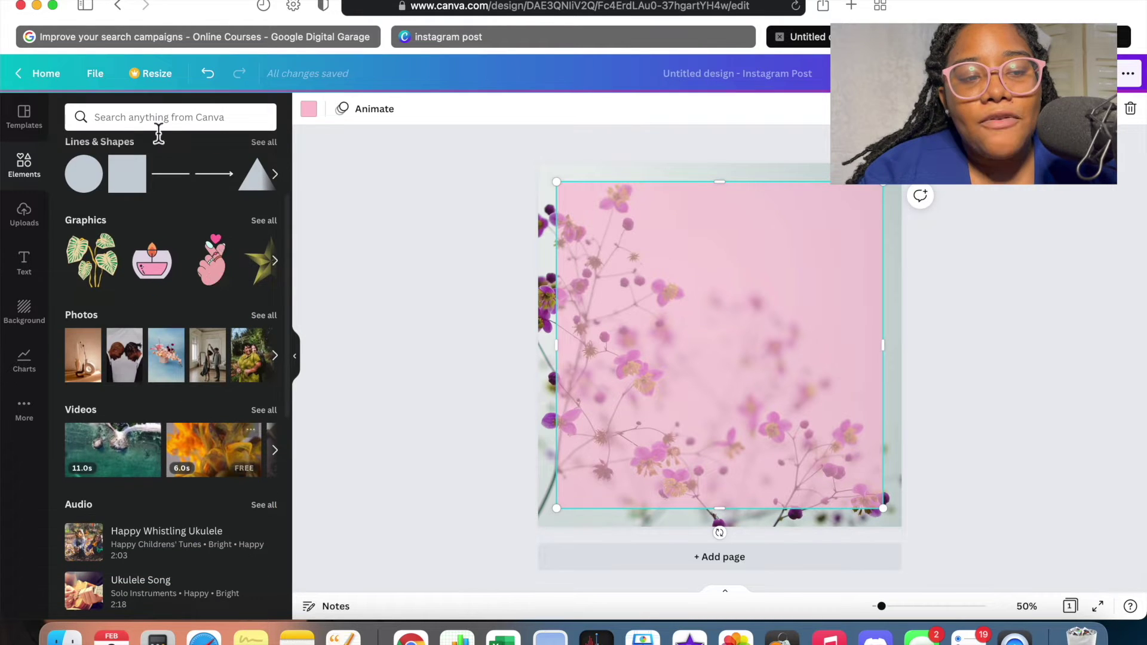
left_click(158, 122)
type("covid")
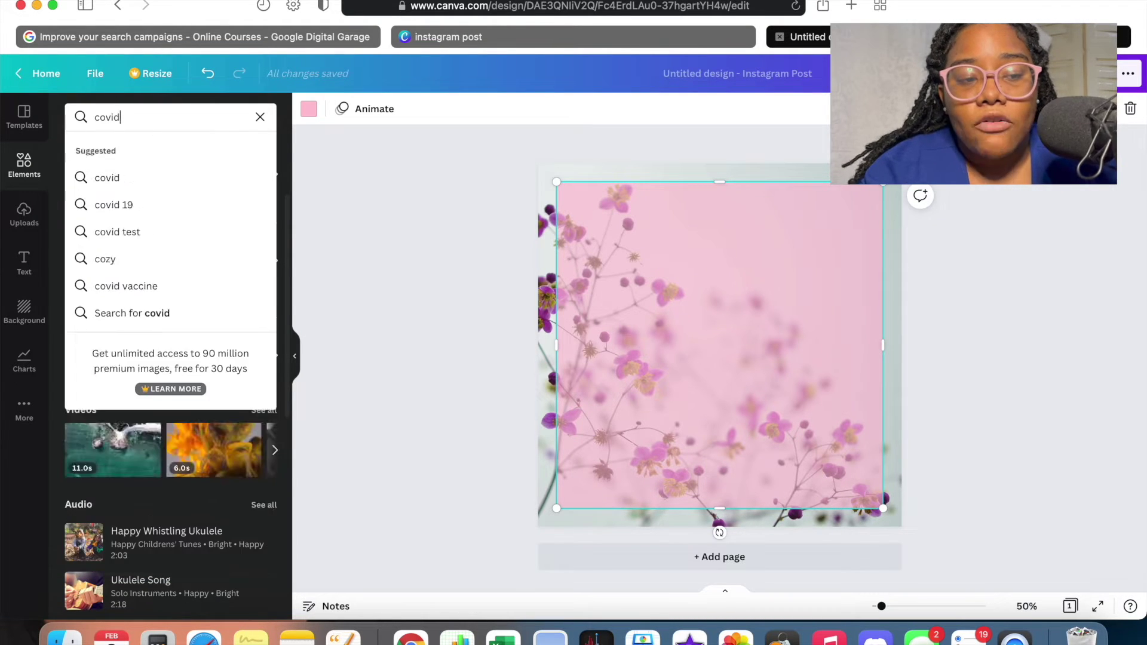
key("Return")
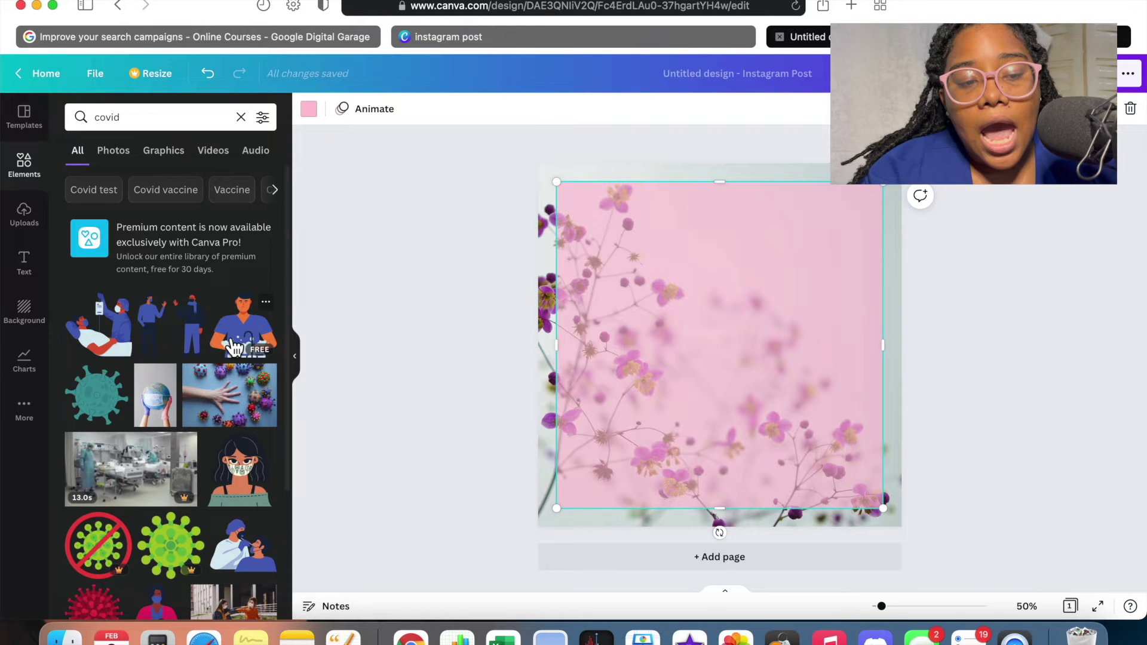
left_click(242, 326)
left_click_drag(649, 417, 560, 513)
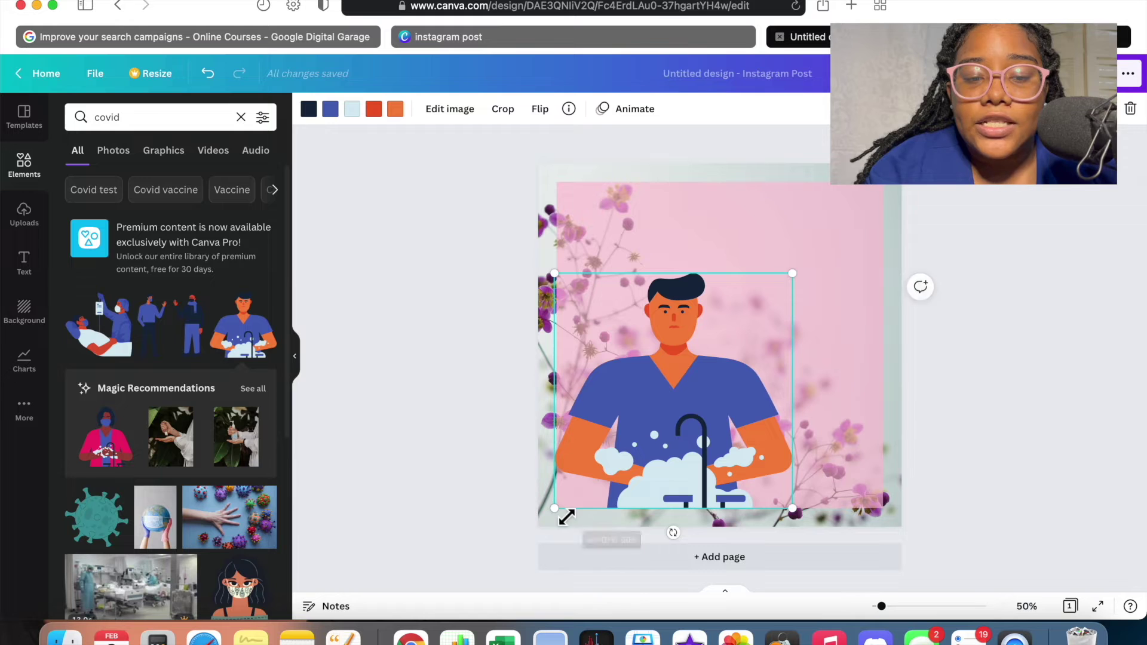
Step: Nudge the hand-washing man slightly right and recolor his blue shirt with the light pink of the Berry Blues palette
left_click_drag(703, 449, 709, 447)
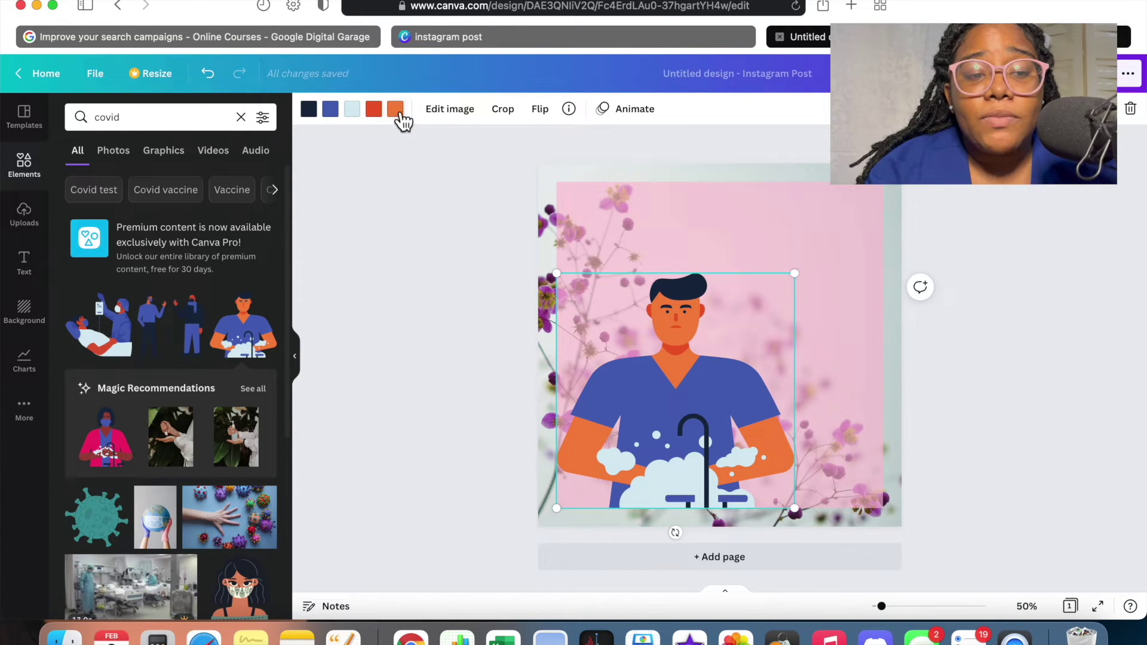
left_click(330, 109)
scroll(174, 496, "down", 3)
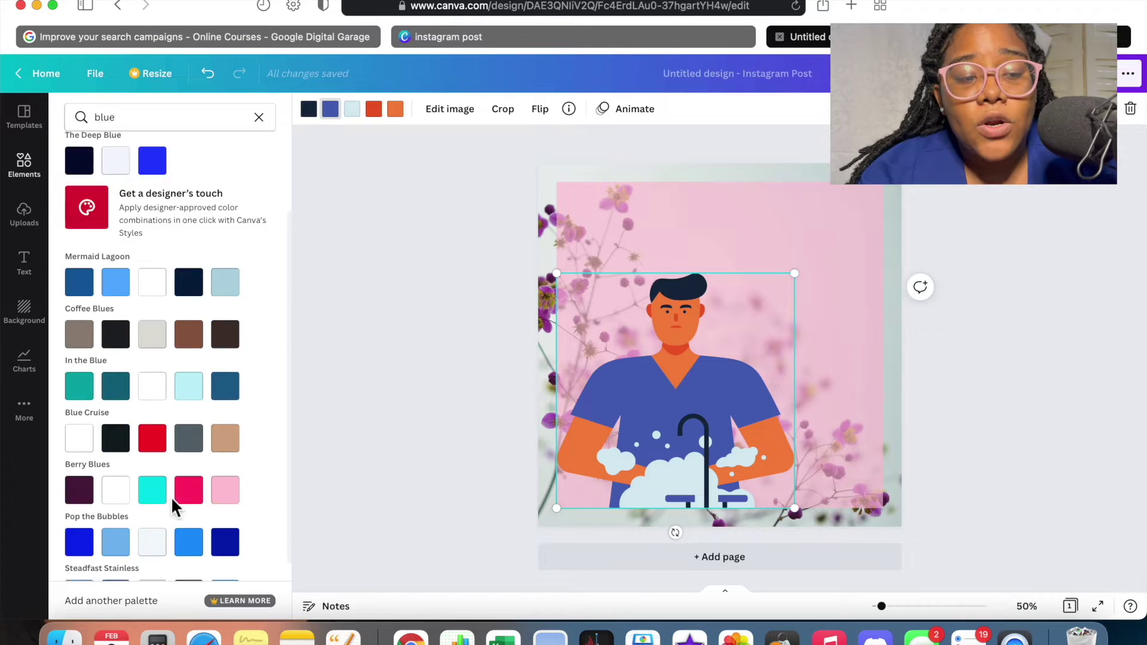
scroll(174, 508, "down", 2)
left_click(226, 413)
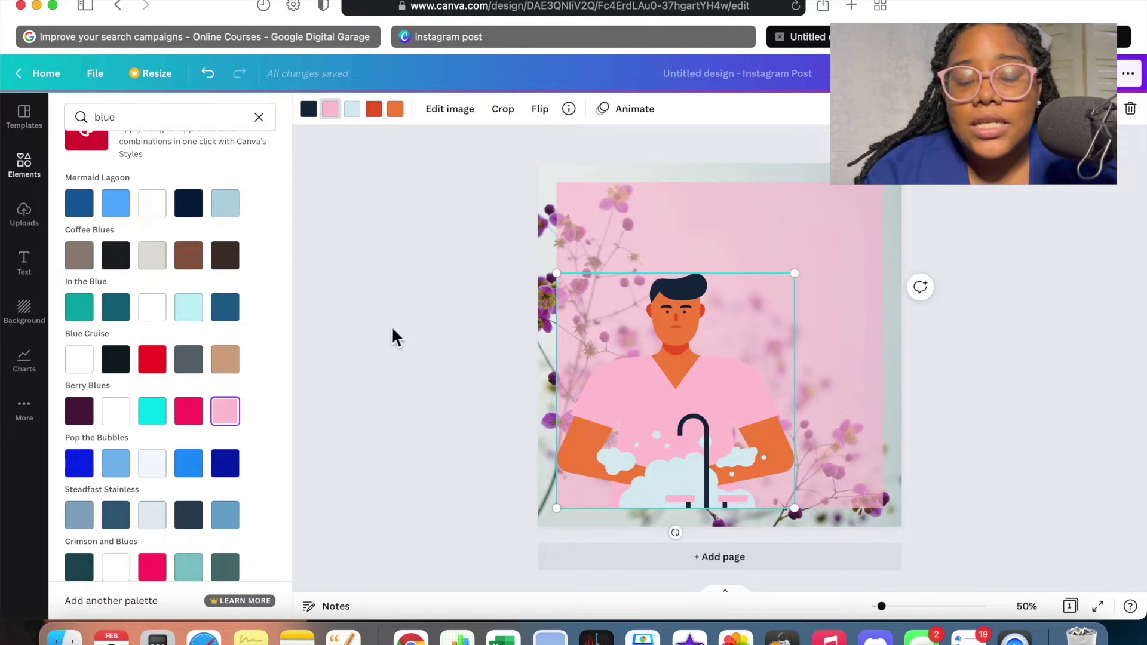
Step: Recolor the man's orange skin with the brown and the red shading with the dark brown of the Coffee Blues palette
left_click(395, 109)
left_click(203, 261)
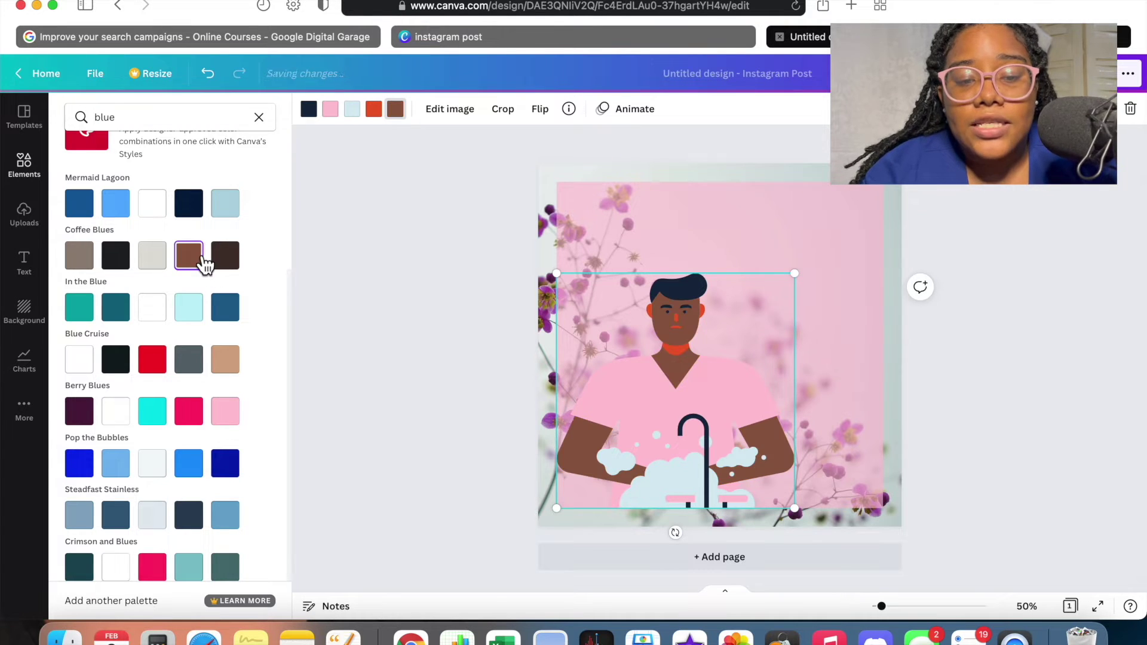
left_click(373, 109)
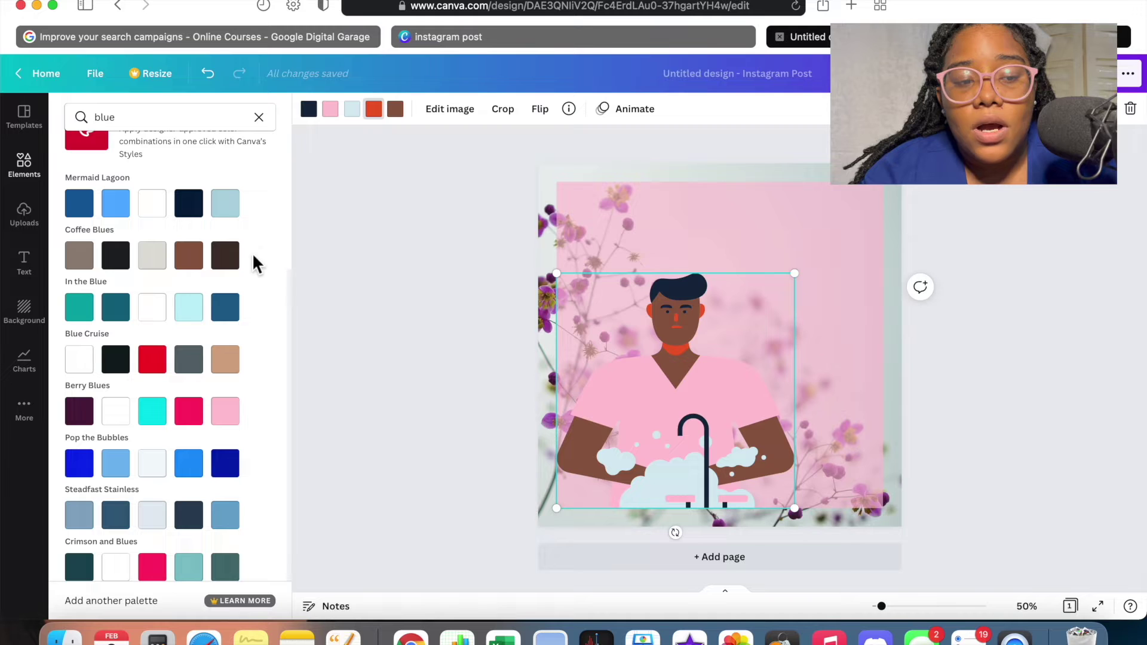
left_click(230, 259)
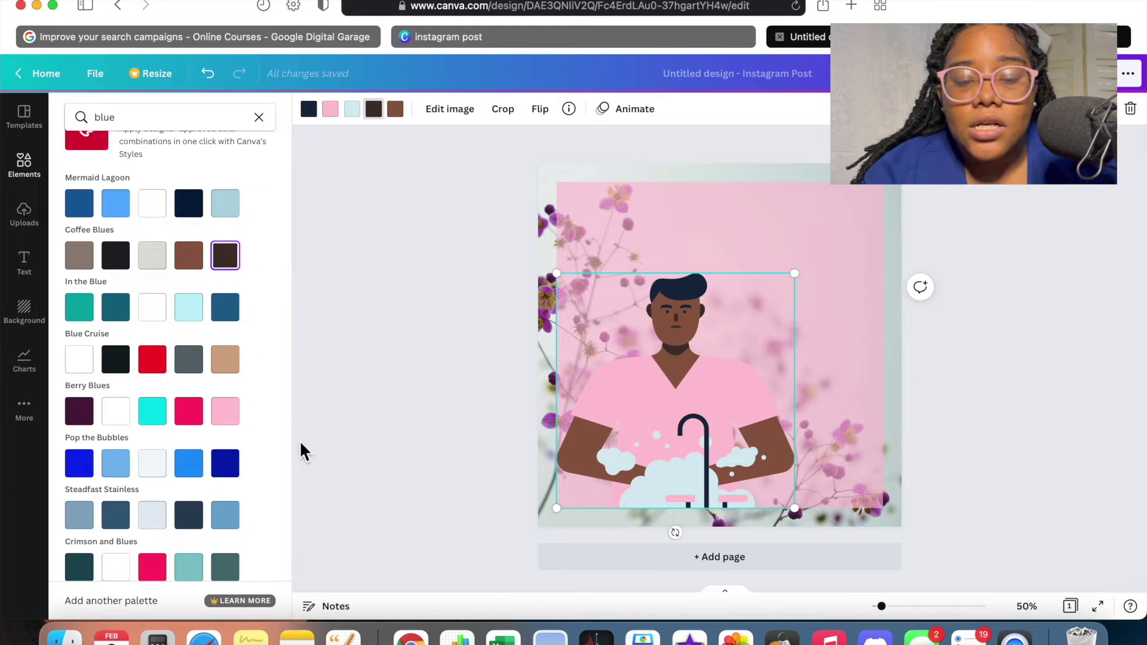
key("Escape")
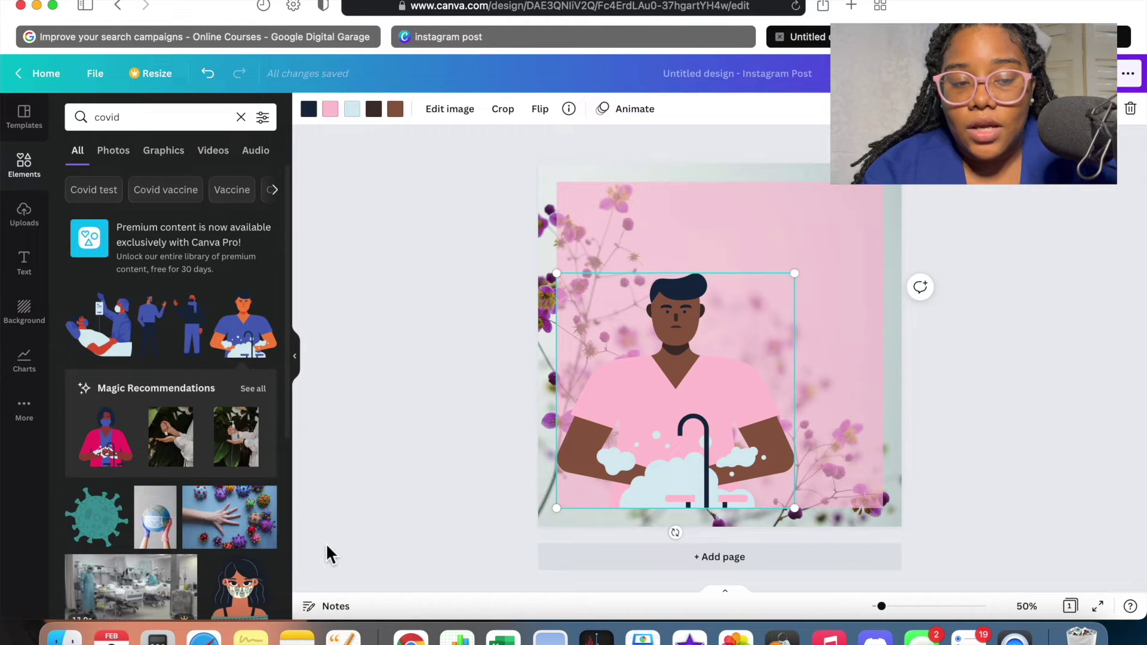
Step: Look through the covid and general elements, and search for "line art" to browse possible decorations
scroll(197, 461, "down", 4)
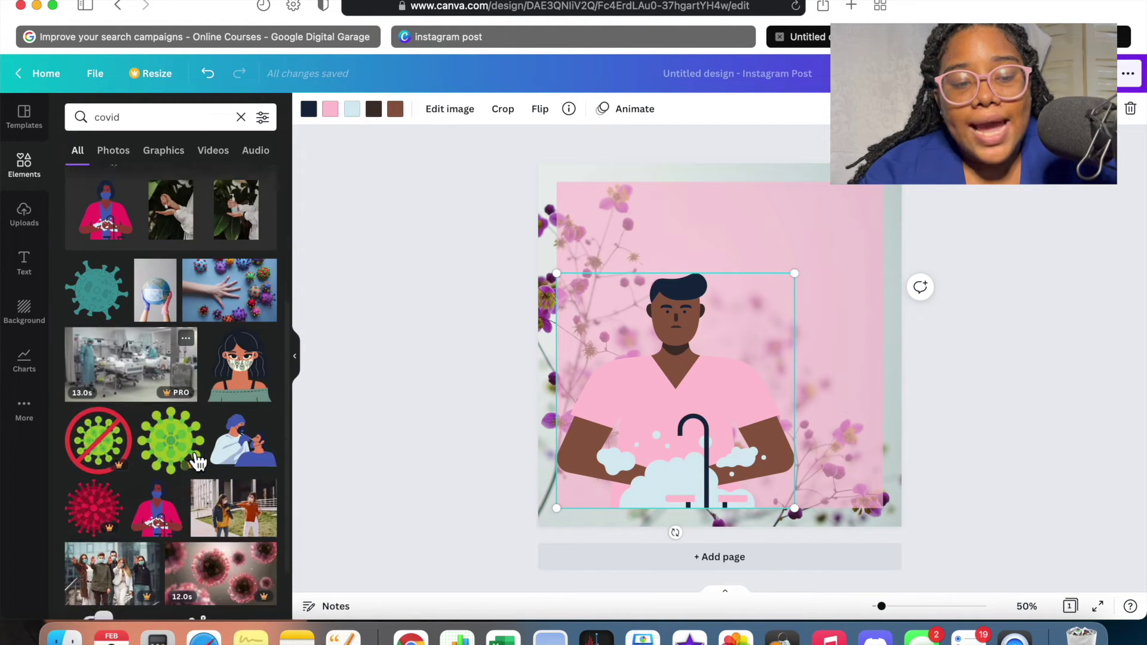
left_click(241, 117)
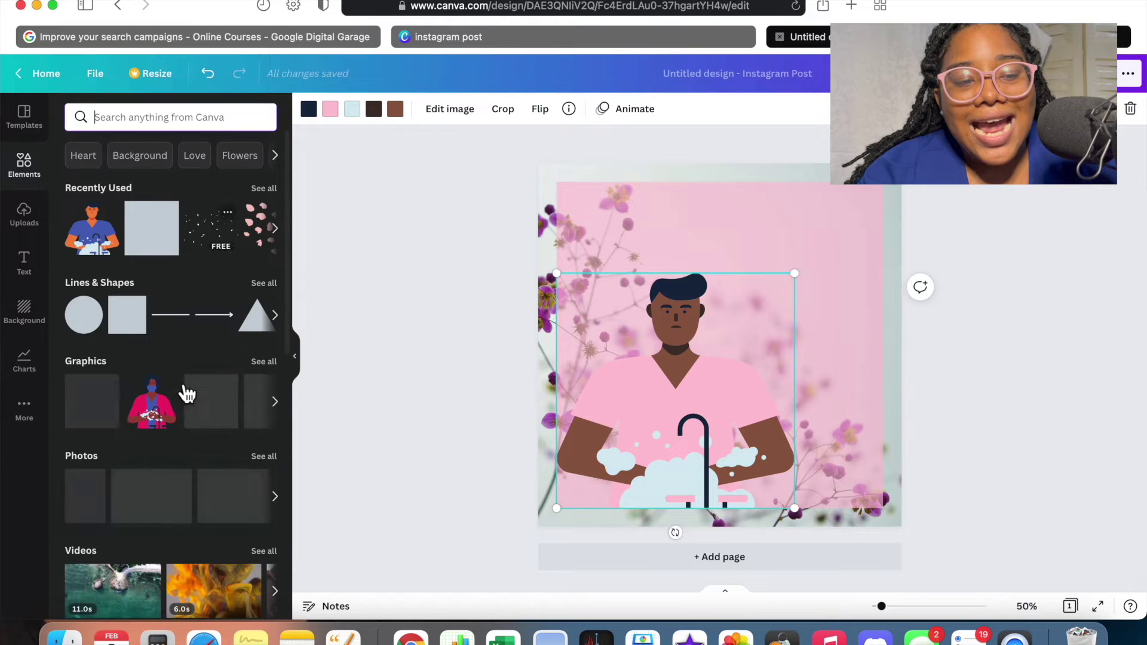
scroll(190, 439, "down", 2)
scroll(192, 441, "down", 4)
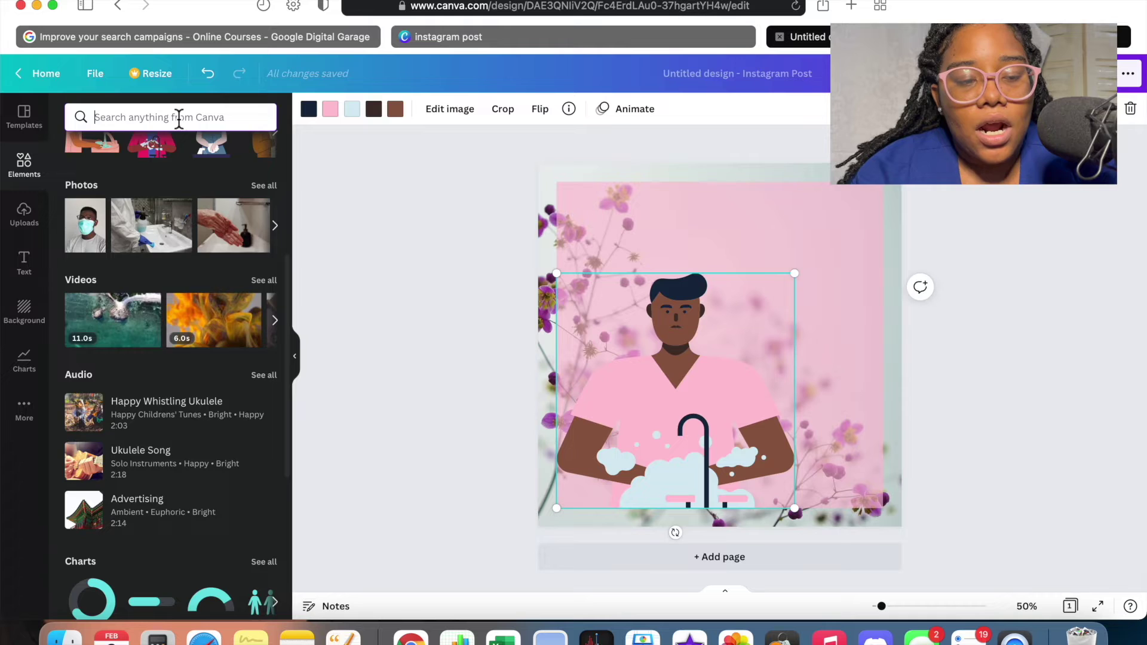
type("line ae")
key("BackSpace")
type("rt")
key("Return")
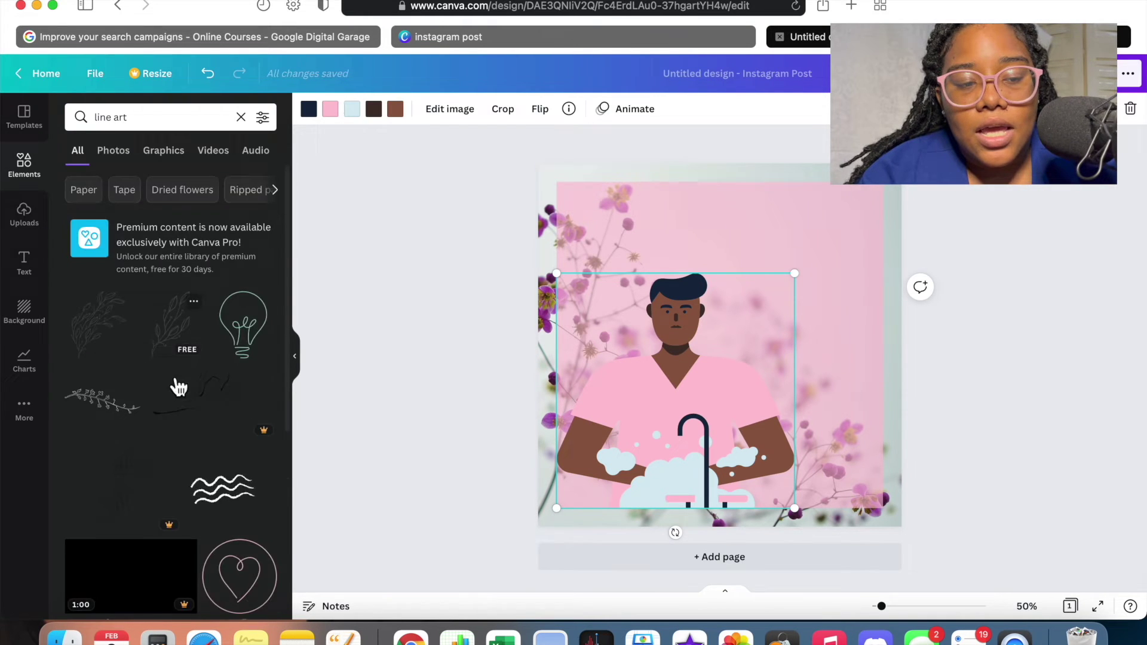
scroll(178, 388, "down", 5)
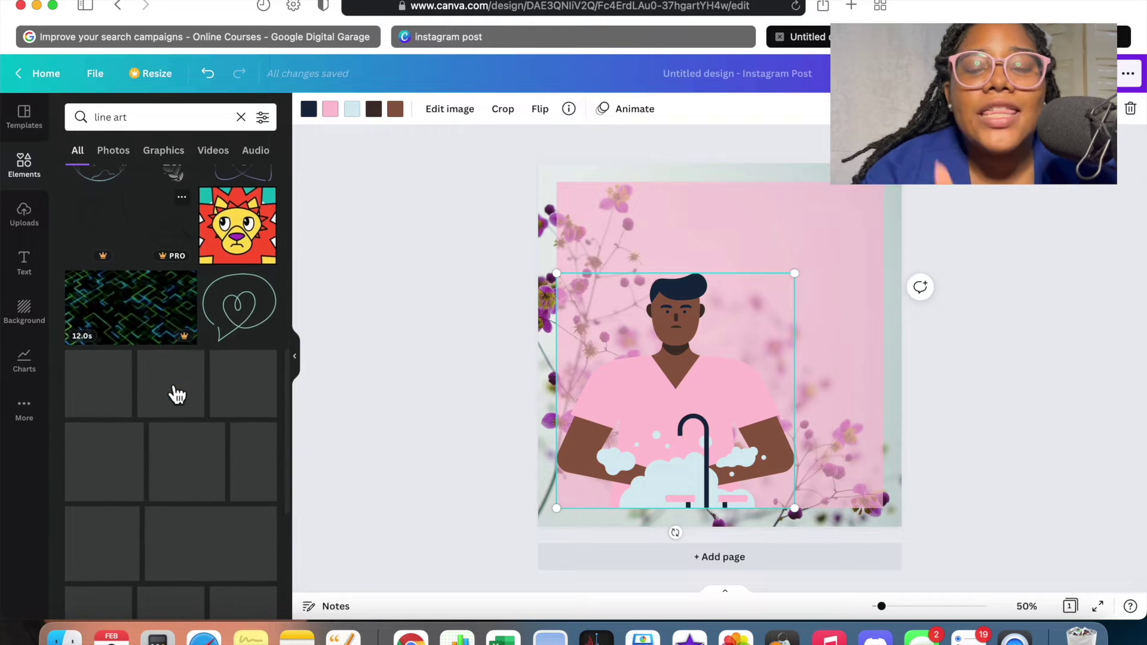
Step: Search the elements for "butterflies", try the premium red butterfly group on the page and delete it
left_click_drag(154, 116, 13, 118)
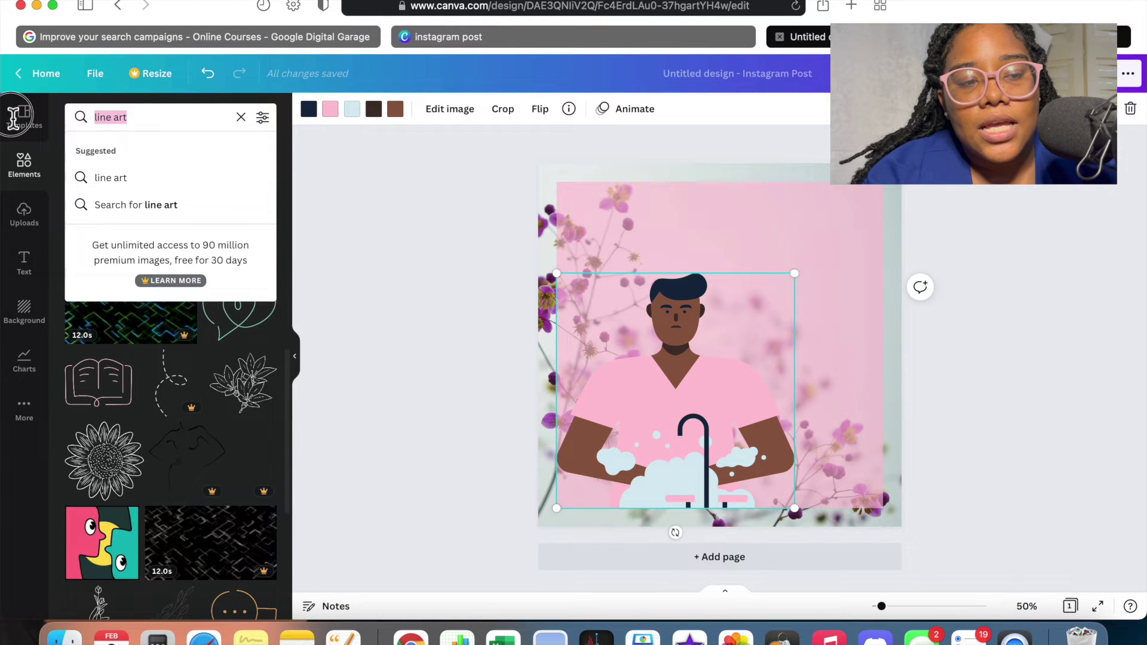
type("dot")
key("BackSpace")
key("BackSpace")
key("BackSpace")
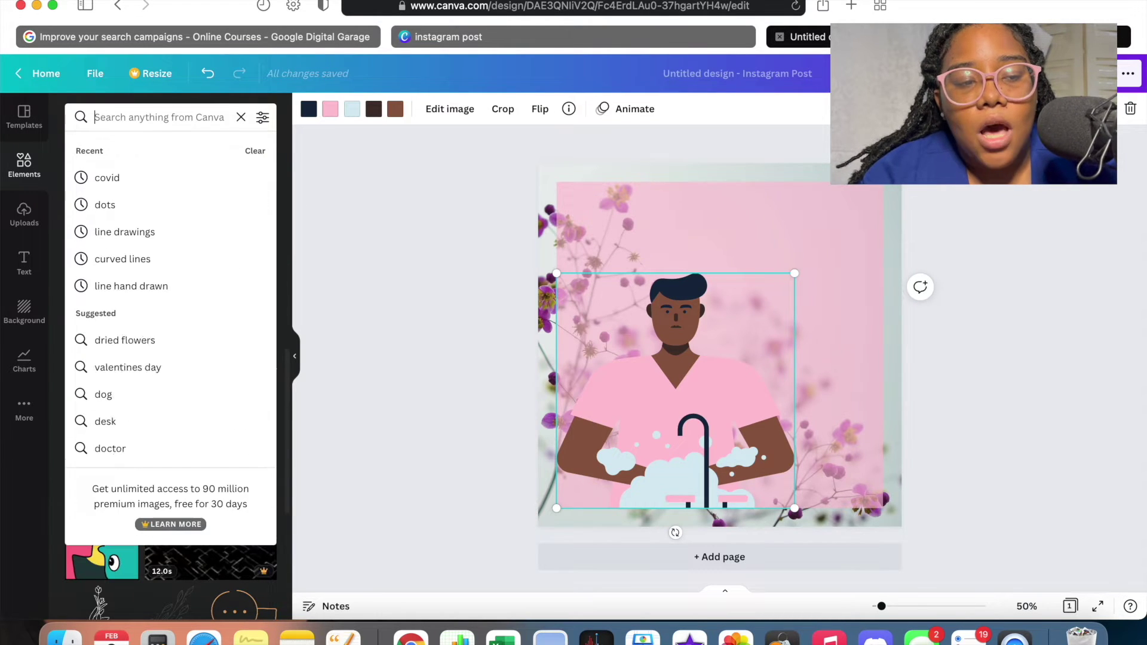
type("butterflies")
key("Return")
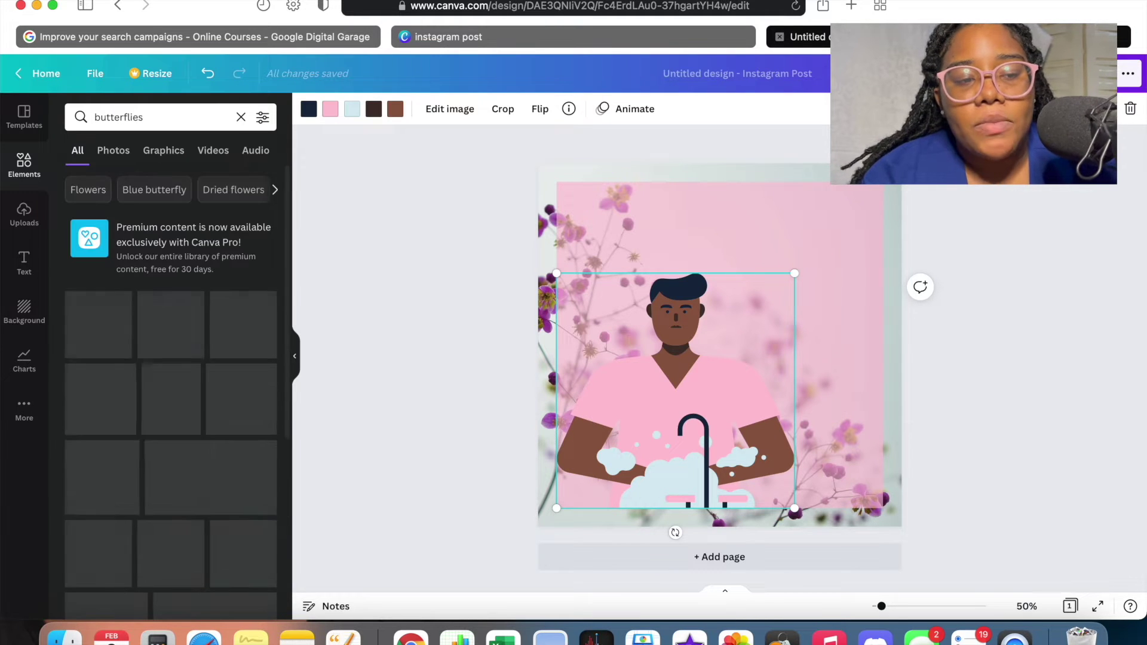
left_click(102, 338)
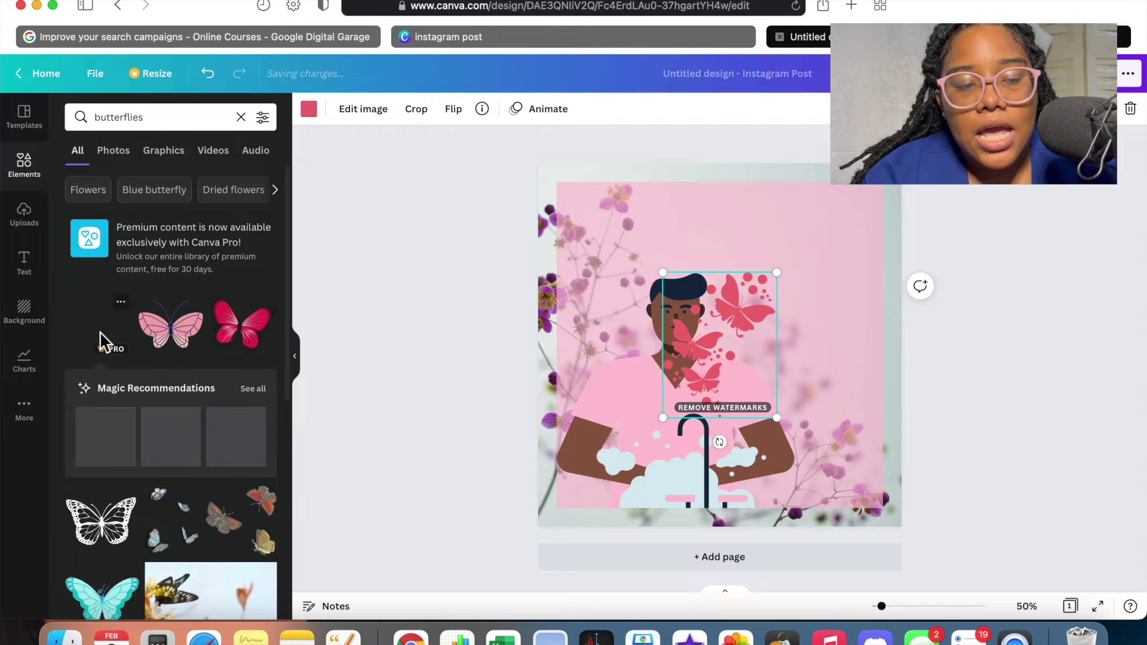
key("Delete")
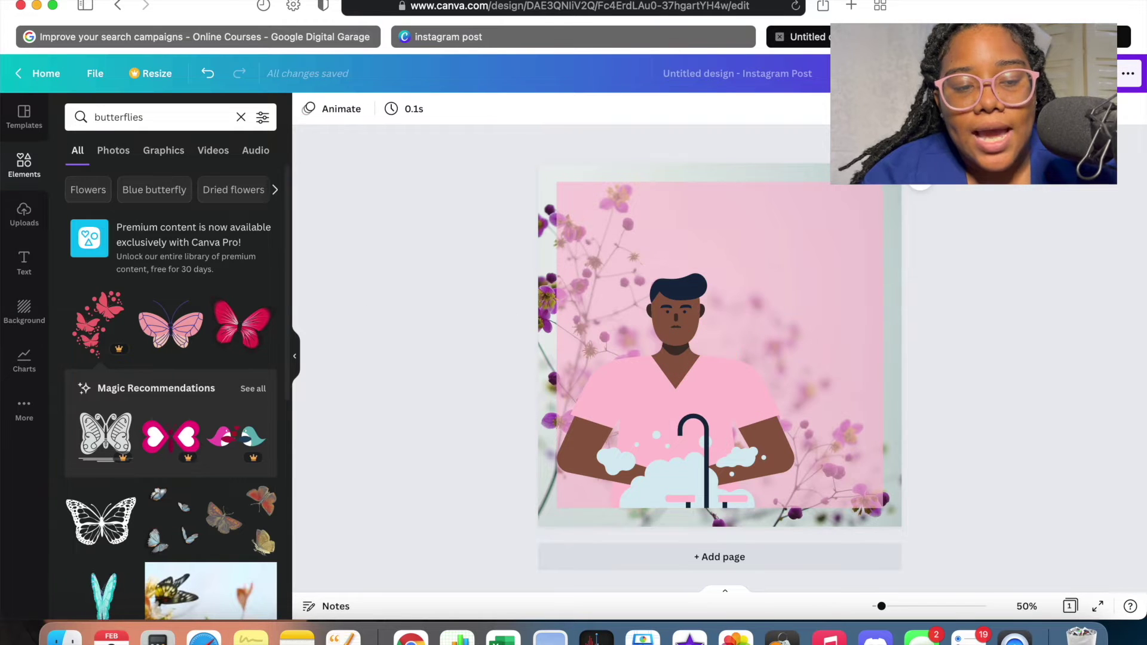
Step: Add the group of four blue butterflies, place it in the pink square's upper-right area and flip it horizontally
left_click(182, 521)
left_click_drag(839, 489, 861, 326)
left_click(426, 110)
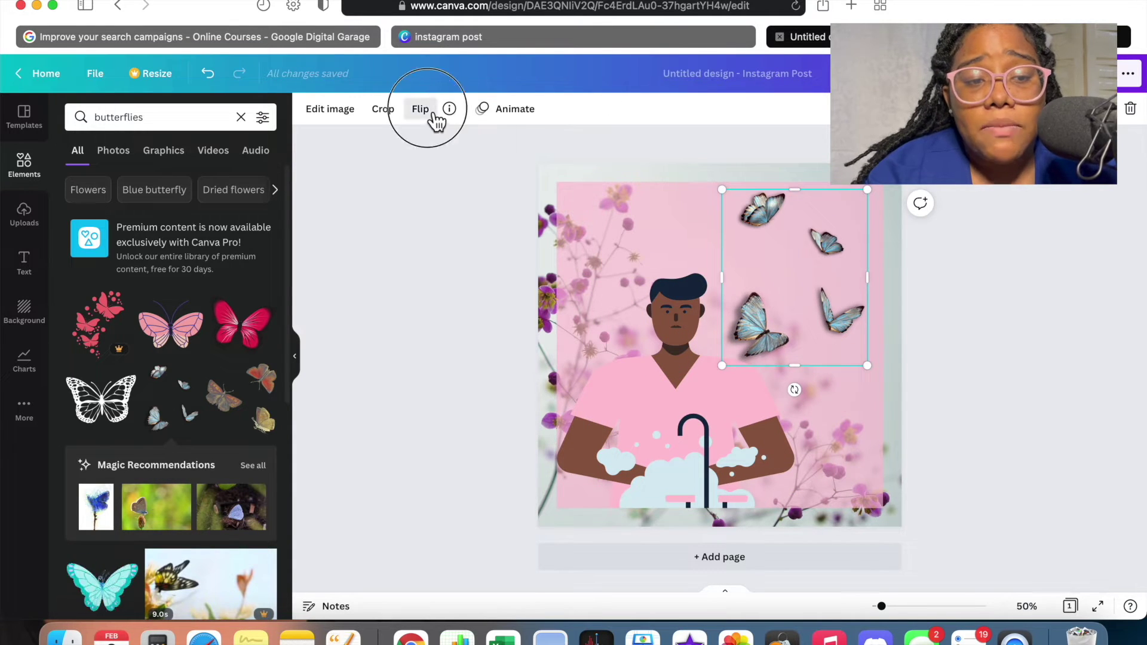
left_click(464, 174)
left_click(459, 174)
left_click(472, 146)
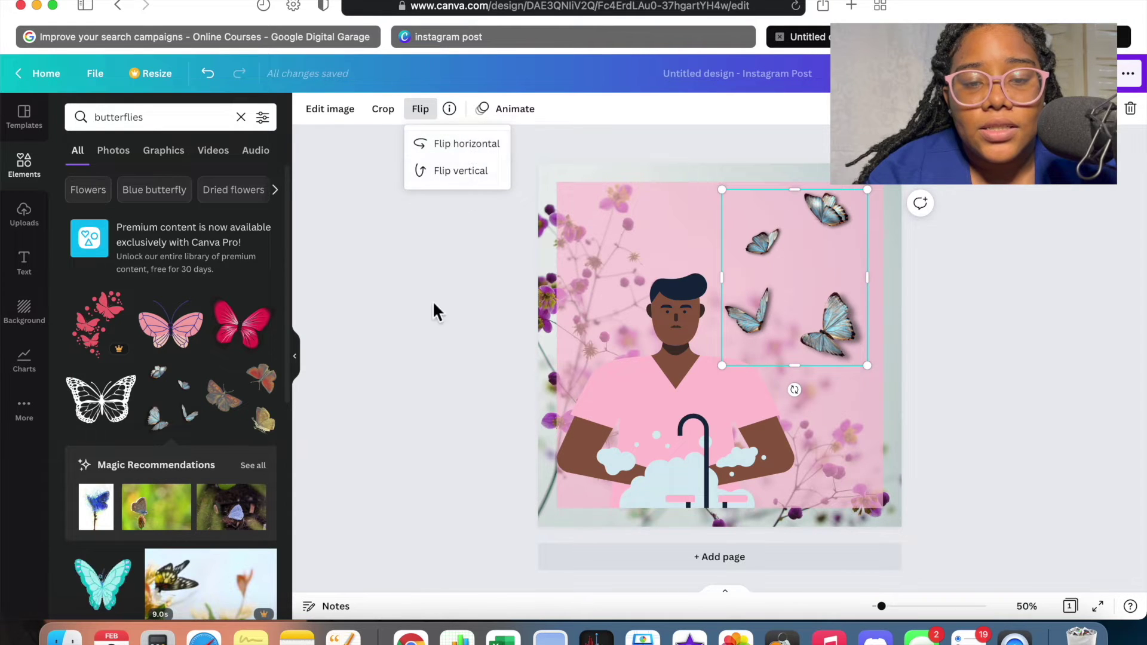
left_click(440, 323)
left_click(981, 394)
left_click(801, 258)
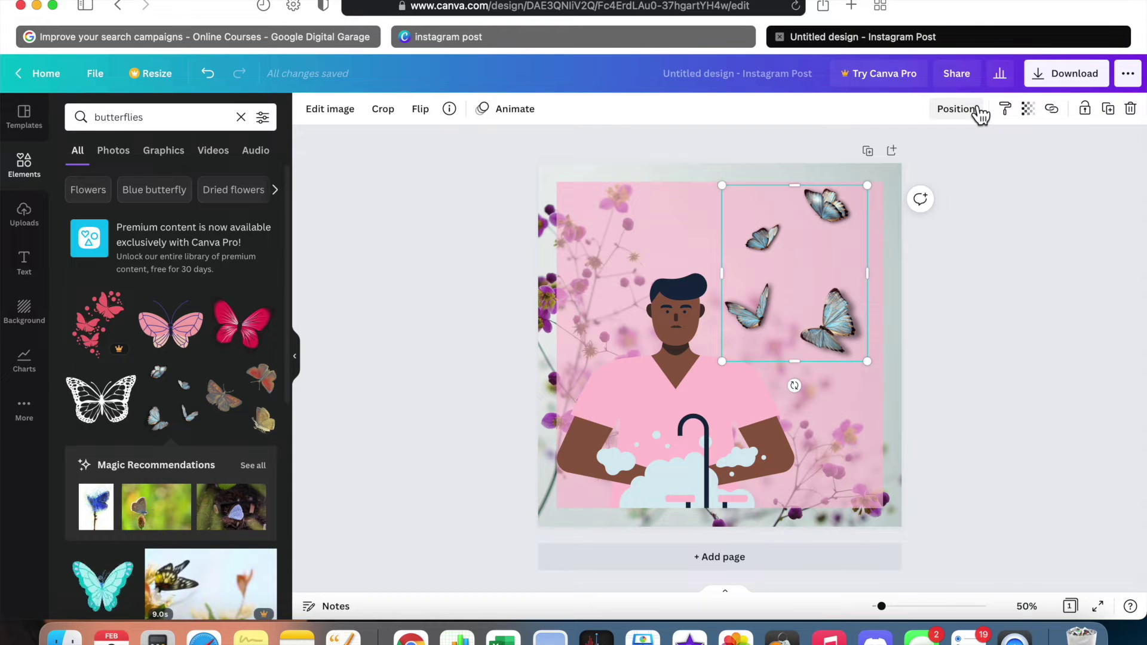
Step: Send the butterflies backward behind the translucent pink square
left_click(981, 114)
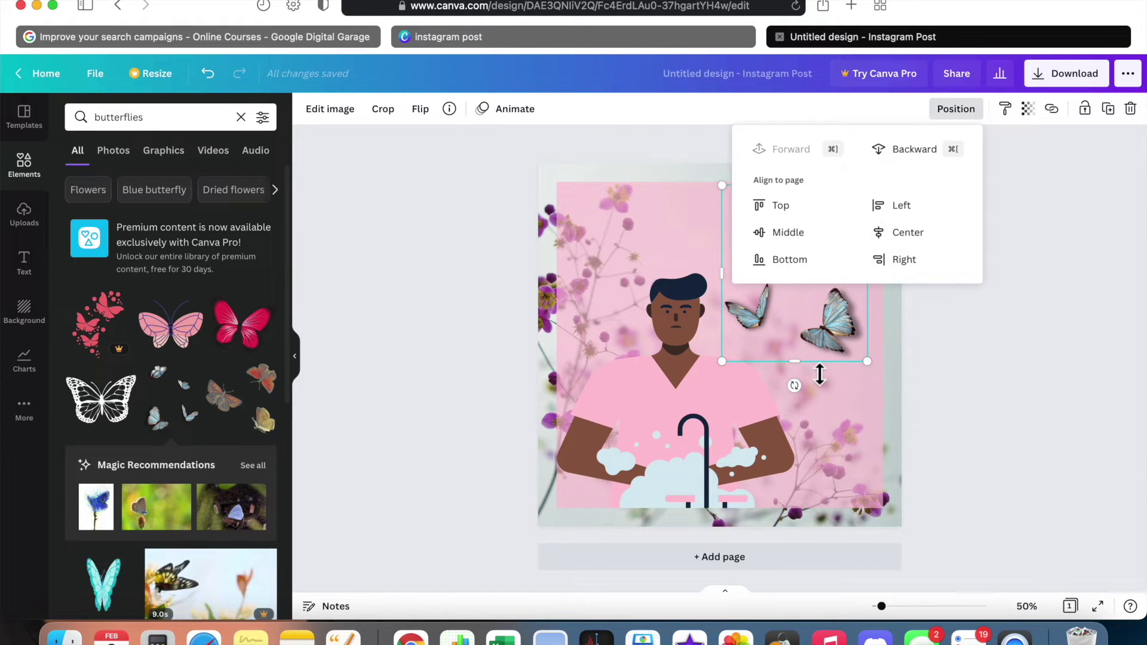
left_click(920, 153)
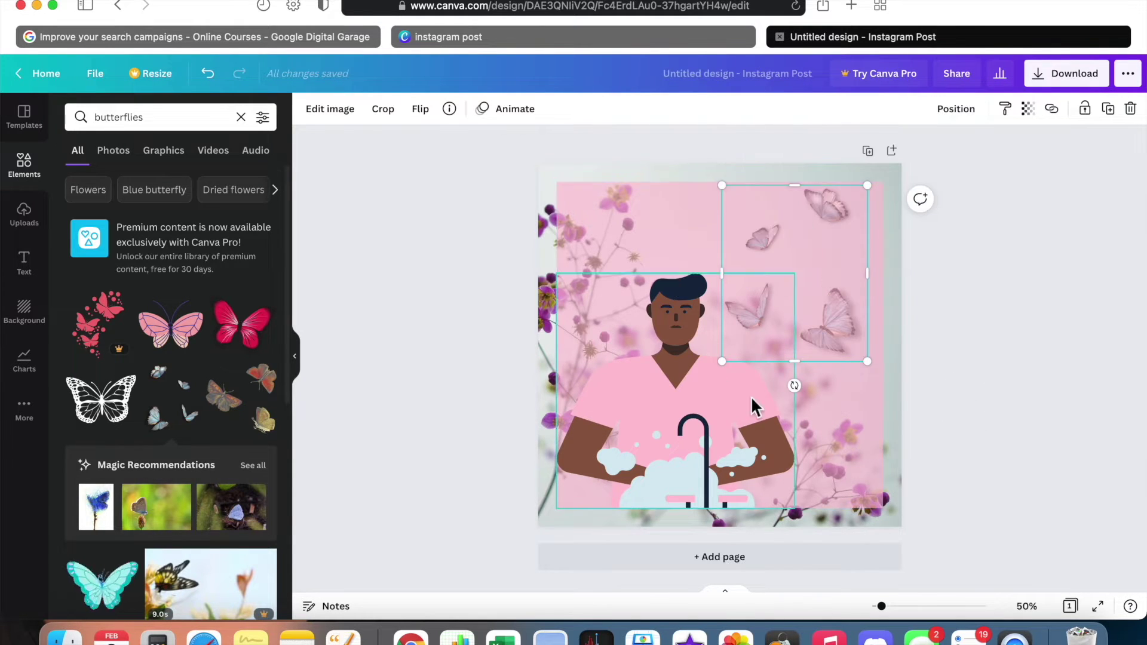
Step: Try aligning the hand-washing man to the page's center, bottom, middle and right
left_click(699, 406)
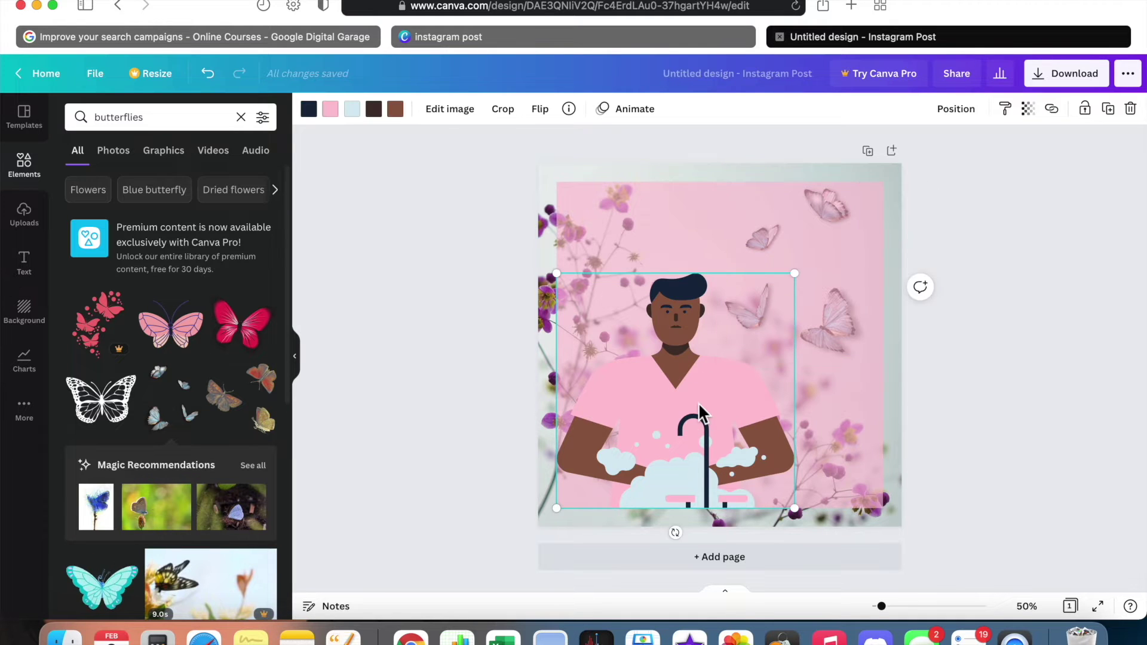
left_click(974, 111)
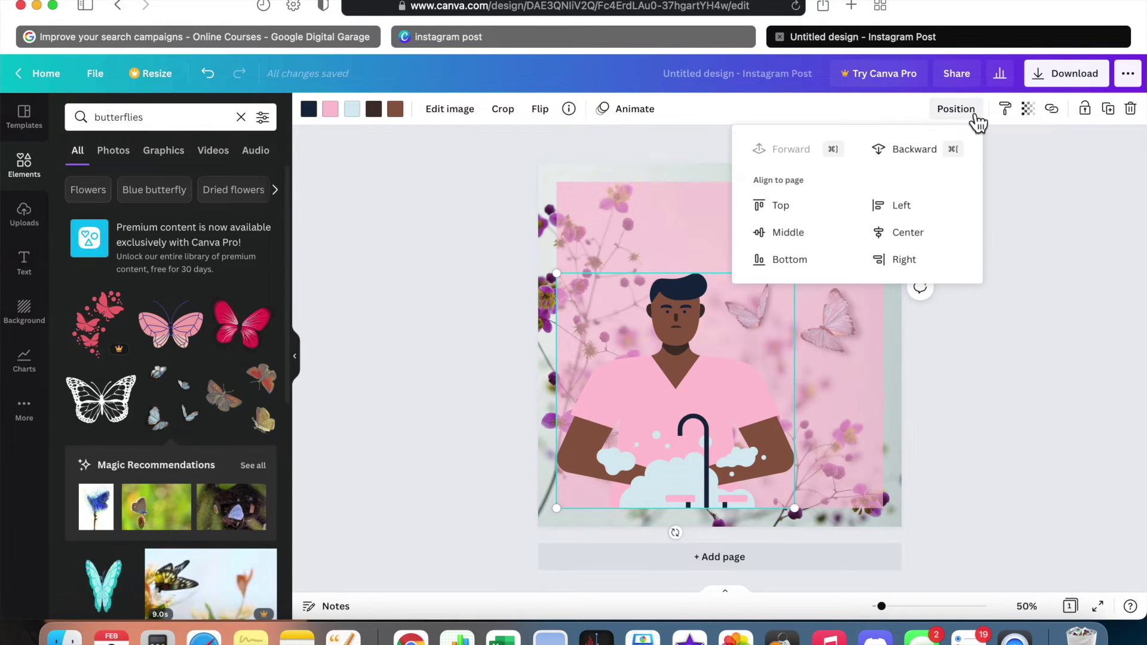
left_click(903, 234)
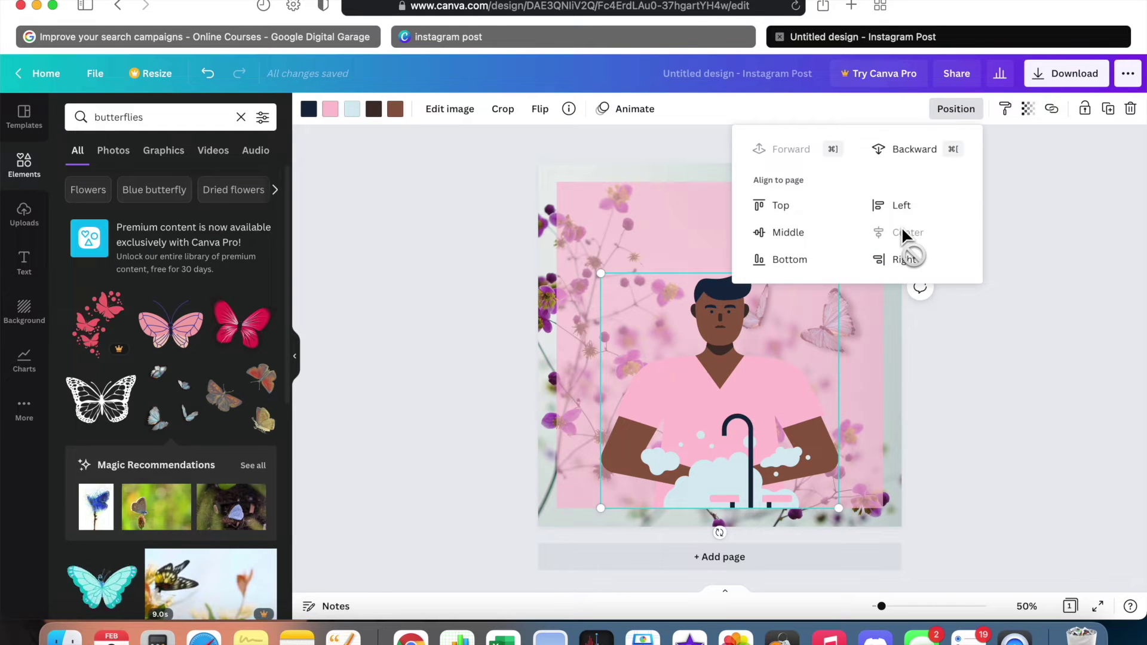
left_click(775, 263)
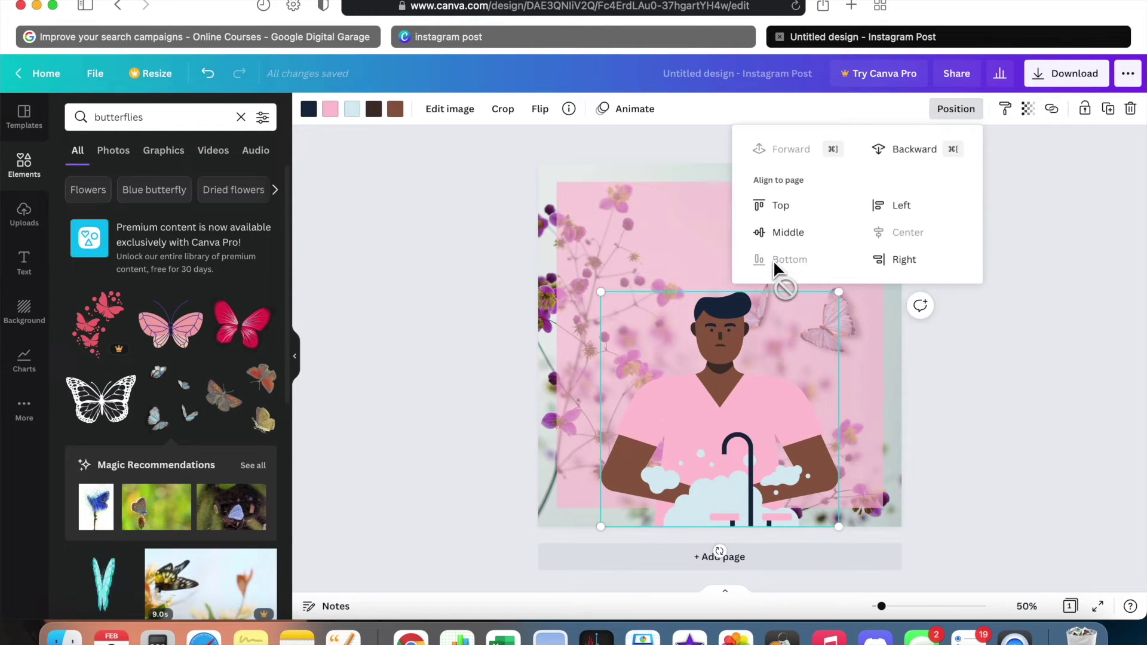
left_click(773, 232)
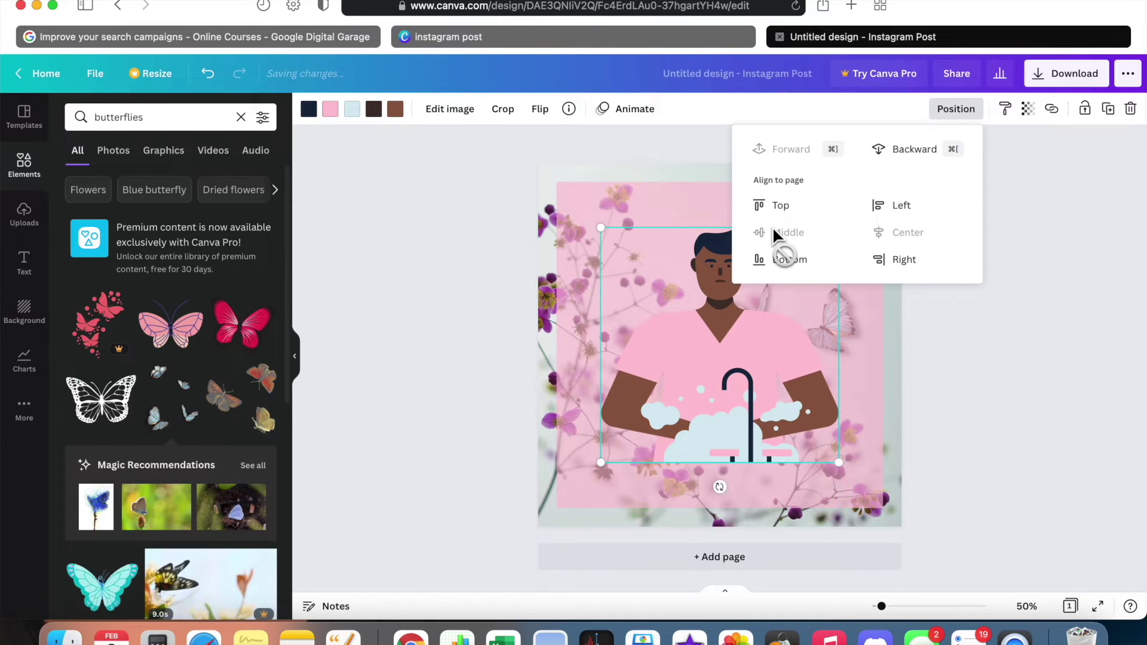
left_click(891, 259)
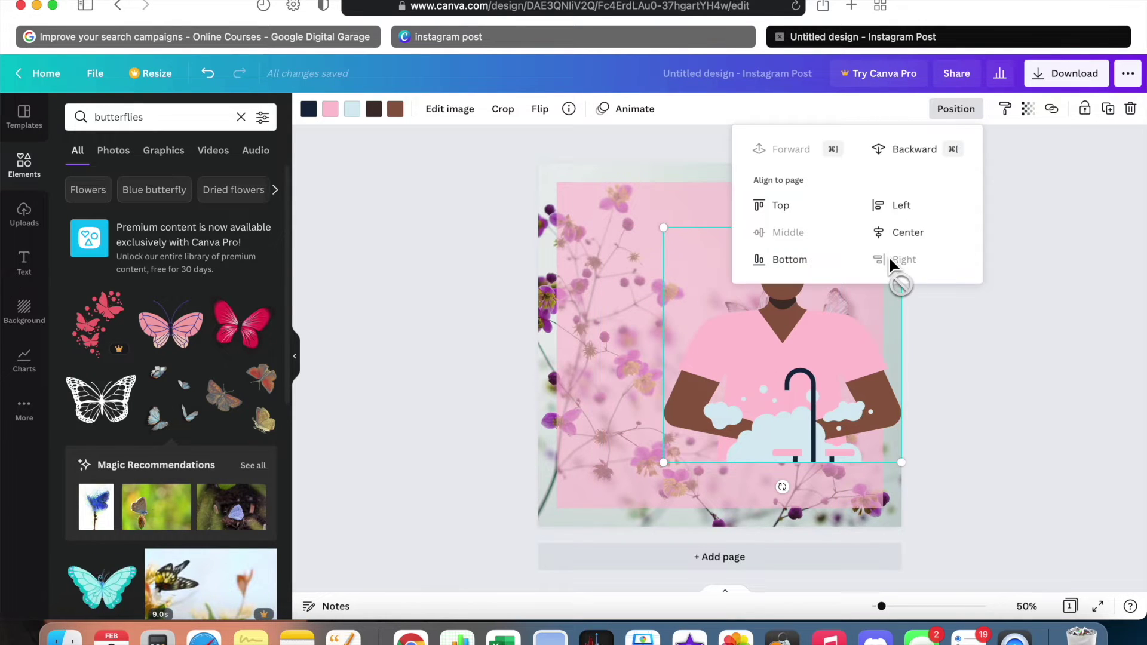
Step: Align the man to the page's left edge and lower him until his base meets the pink square's bottom edge
left_click(895, 203)
left_click_drag(695, 379, 692, 429)
left_click(435, 297)
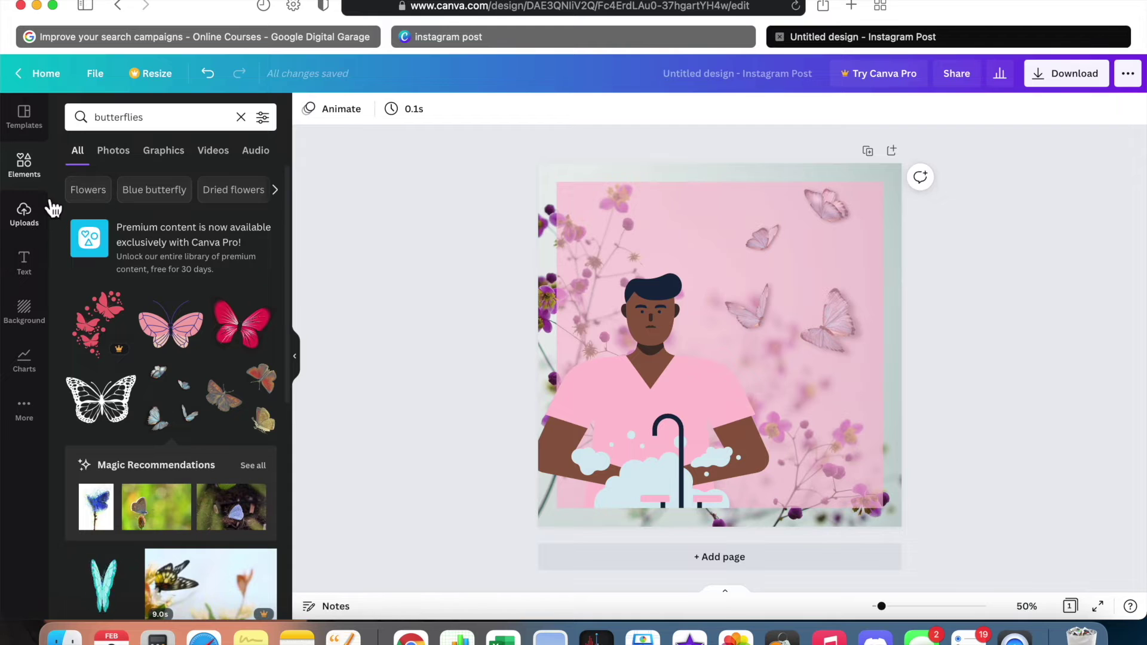
left_click(36, 177)
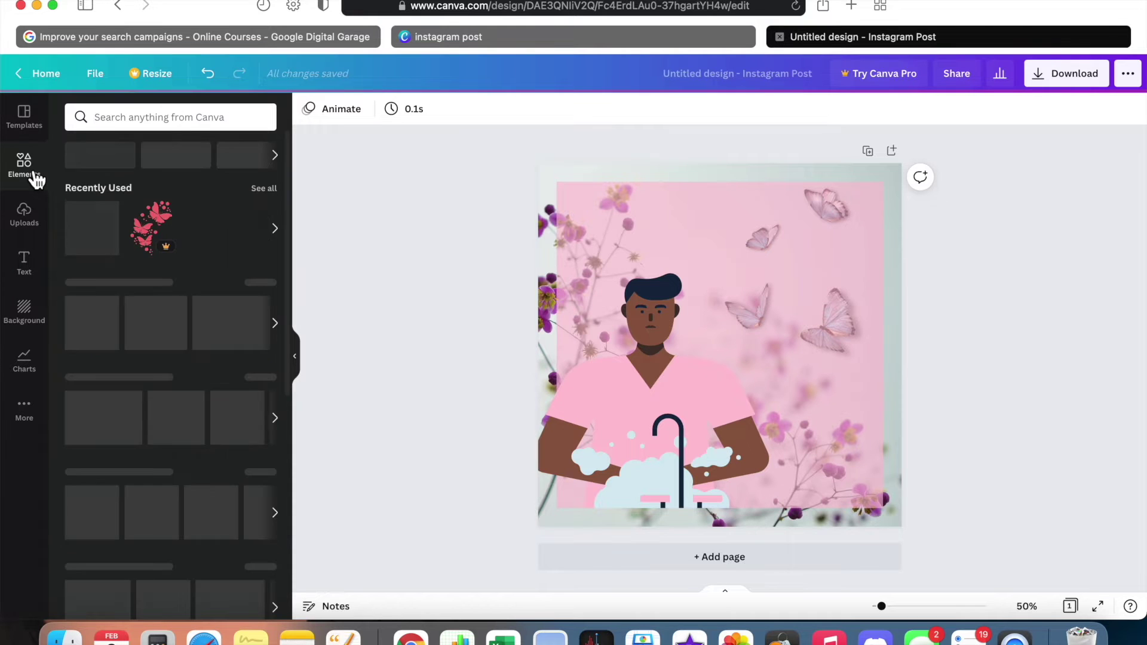
Step: Lock the pink square and the hand-washing man in place
left_click(772, 202)
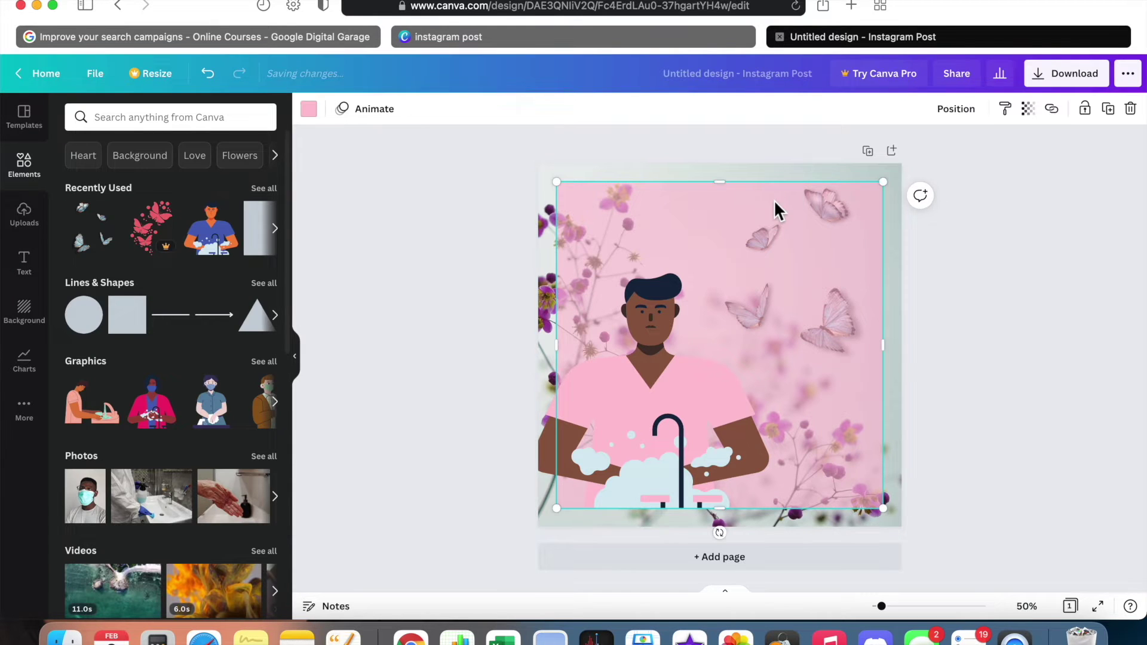
left_click(1085, 110)
left_click(656, 359)
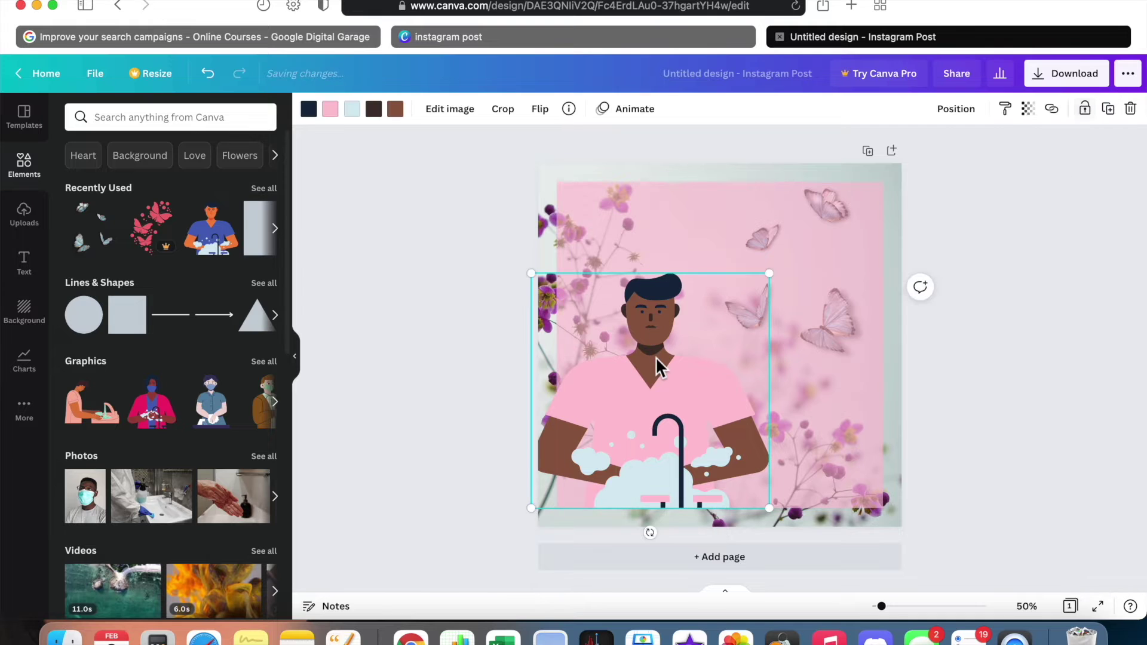
left_click(1085, 109)
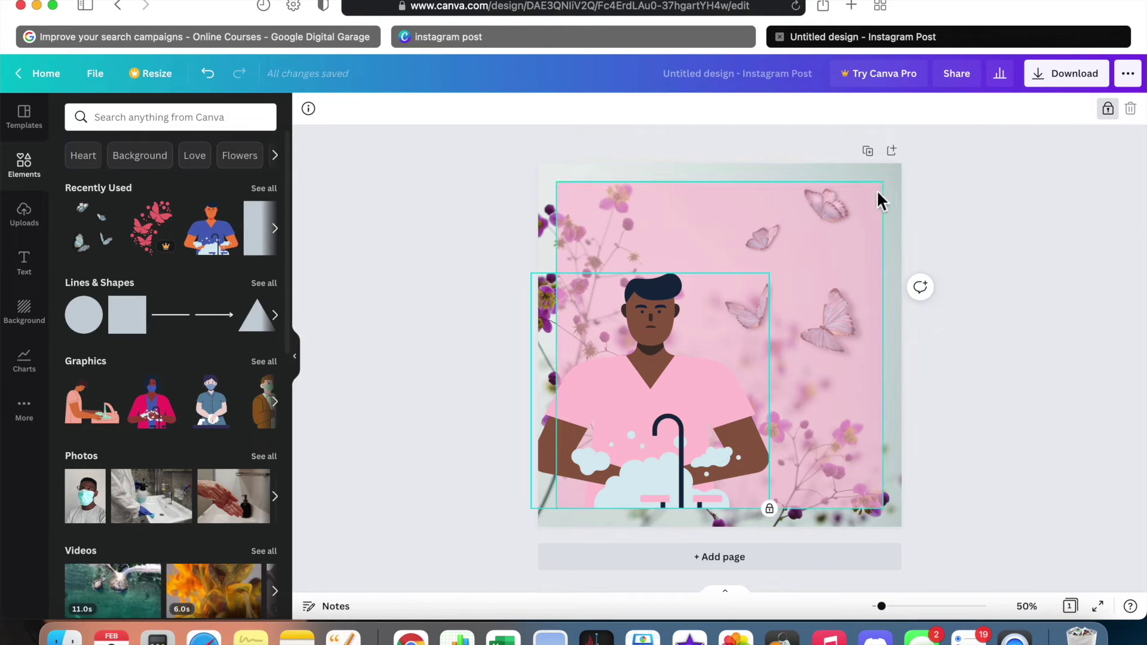
left_click(866, 173)
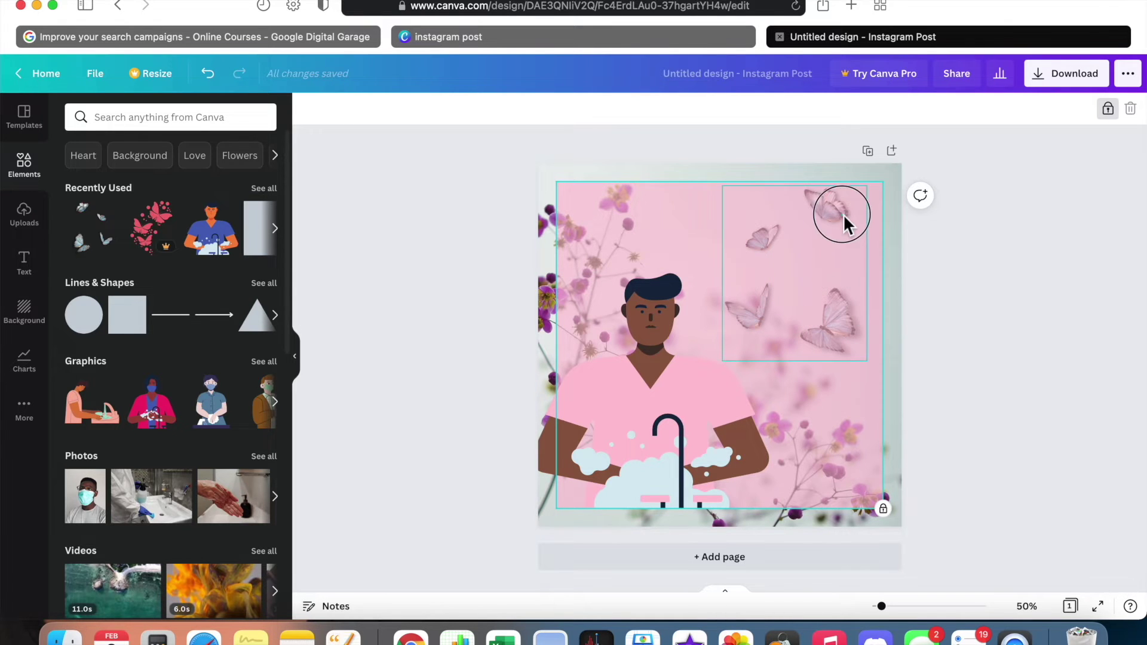
left_click(827, 236)
key("Escape")
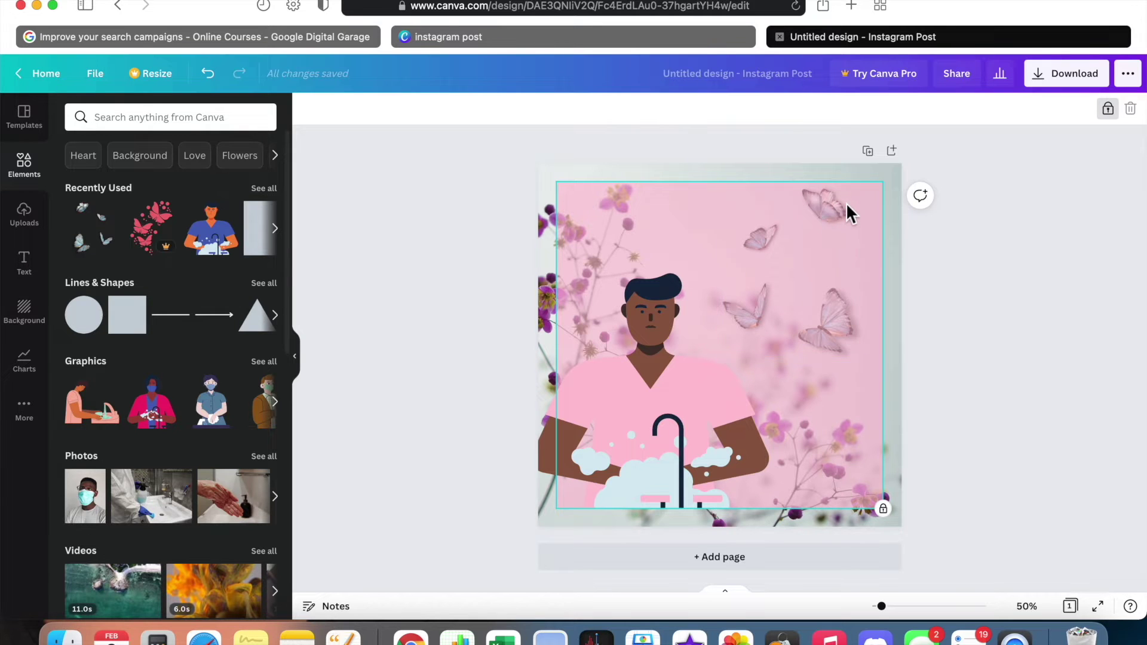
left_click(921, 209)
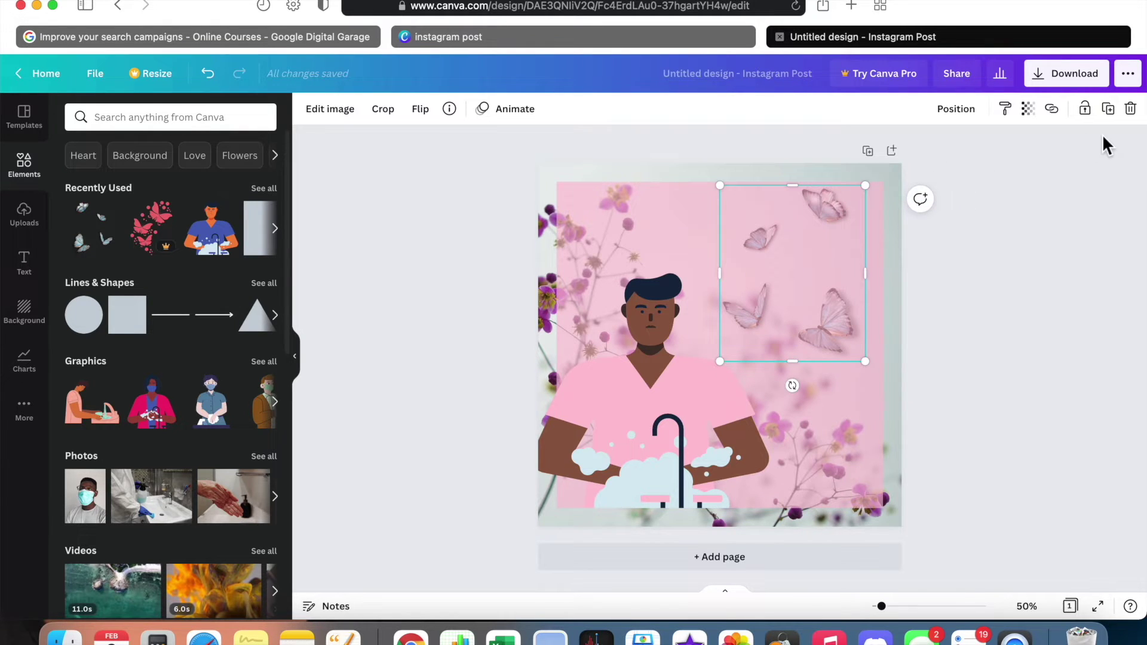
left_click(871, 442)
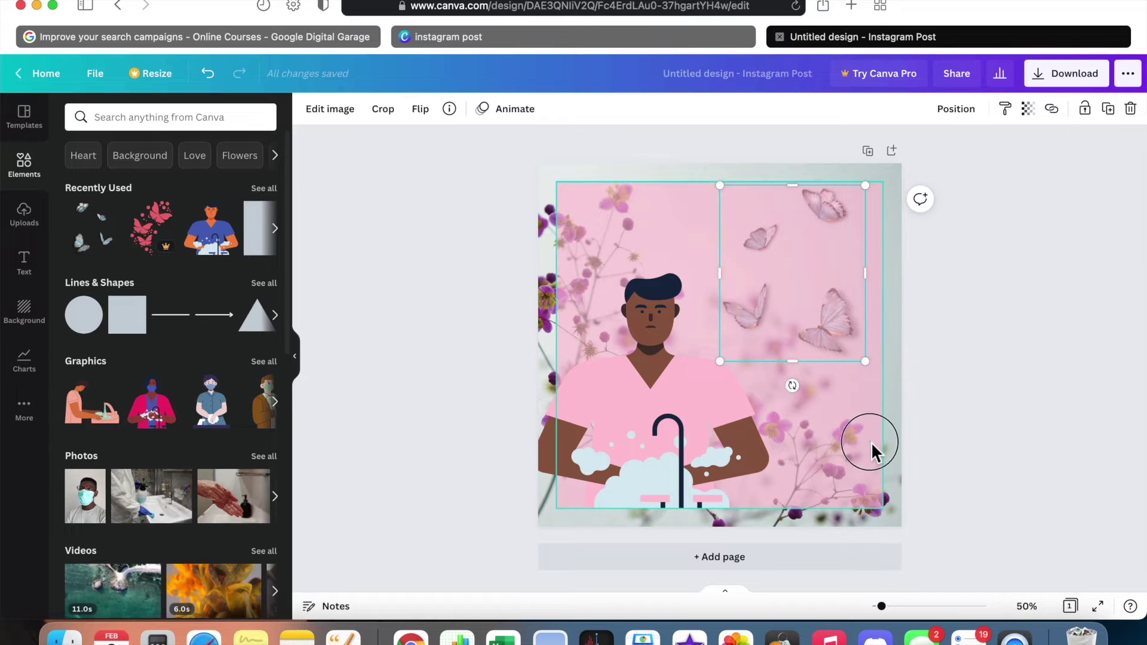
left_click(665, 428)
left_click(873, 184)
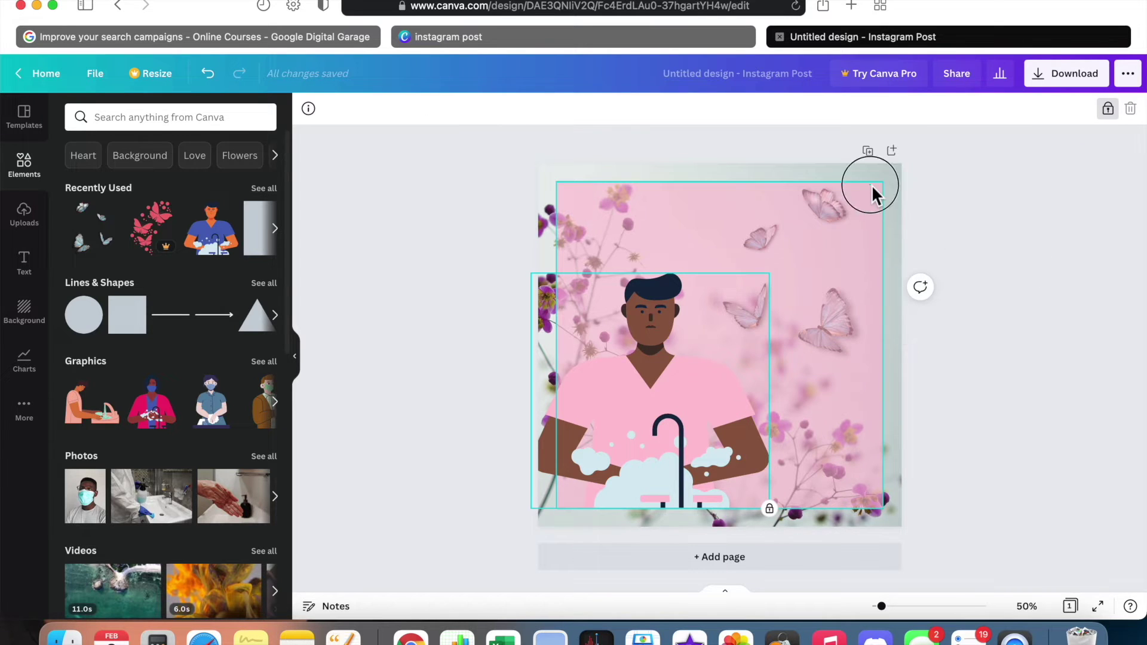
Step: Duplicate the butterflies and place the copy slightly up and to the left of the originals
left_click_drag(968, 276, 772, 277)
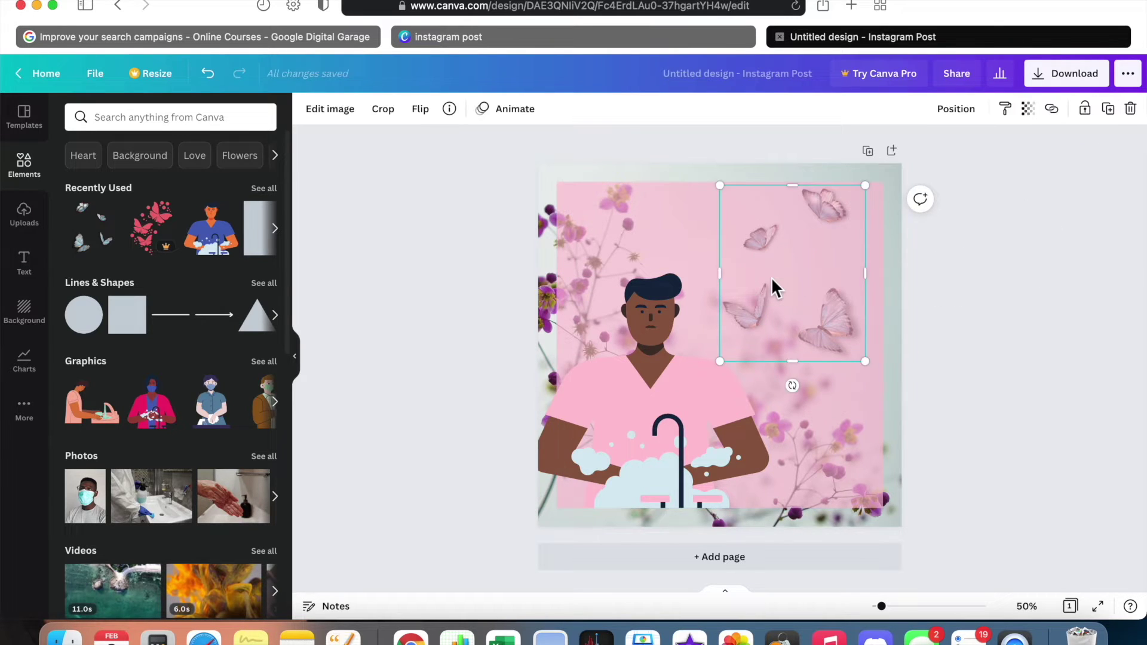
left_click(1108, 109)
left_click_drag(839, 305, 816, 292)
left_click(891, 267)
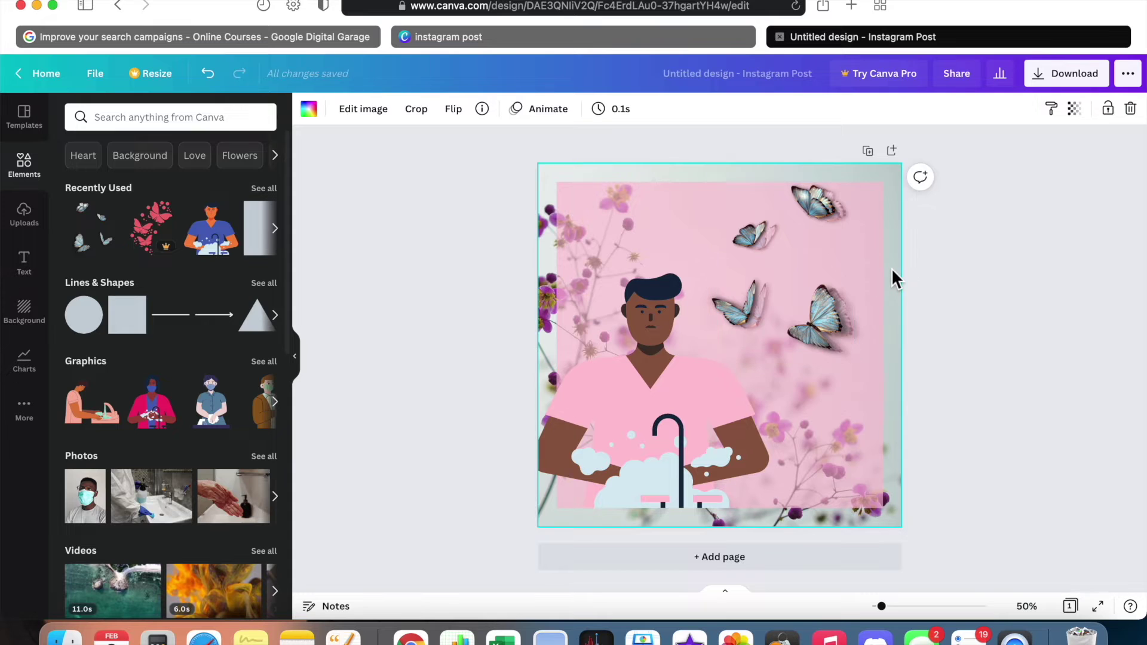
Step: Look through the link, copy style and transparency options for the butterfly copy
left_click(820, 307)
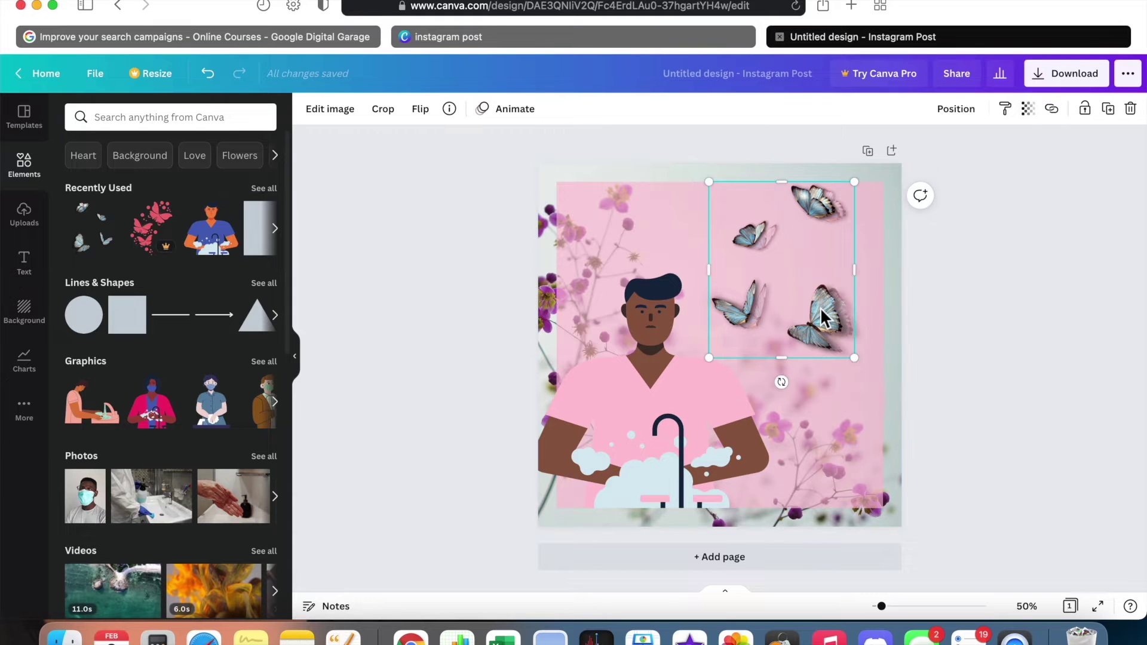
left_click(1053, 110)
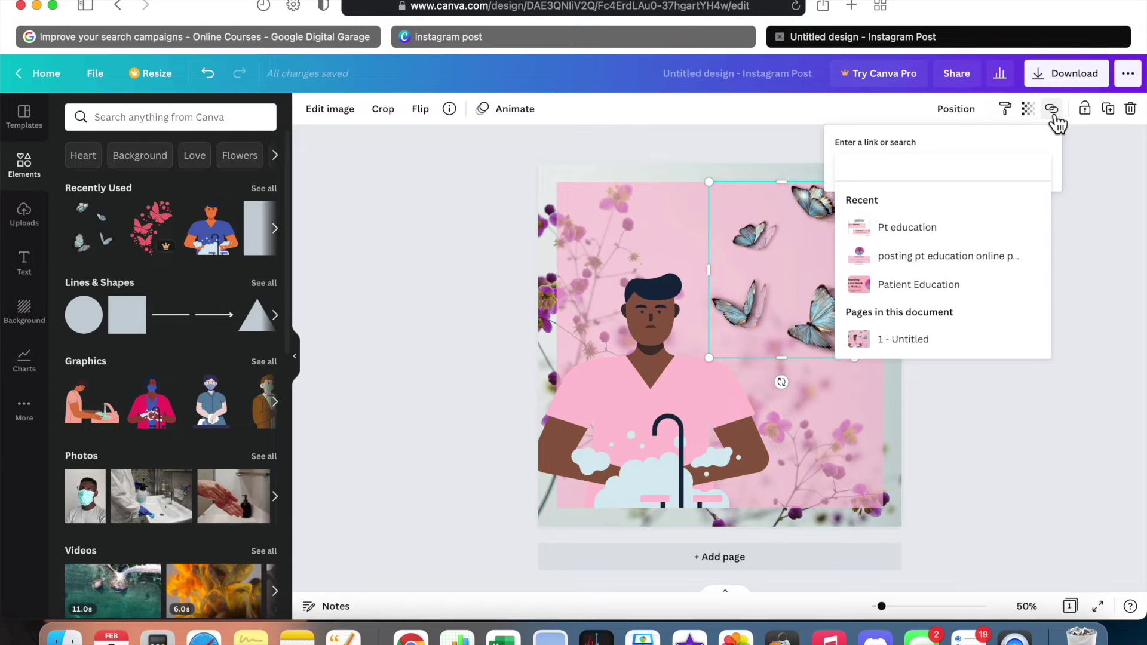
left_click(1007, 111)
left_click(1006, 111)
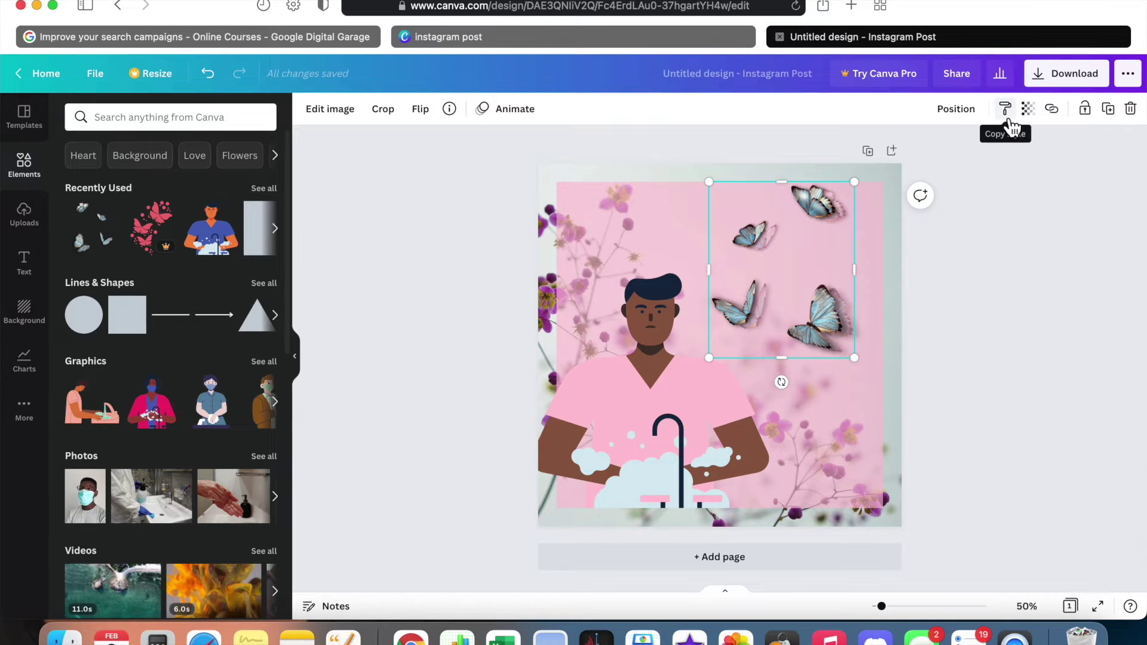
left_click(1010, 118)
left_click(1031, 122)
left_click(1031, 122)
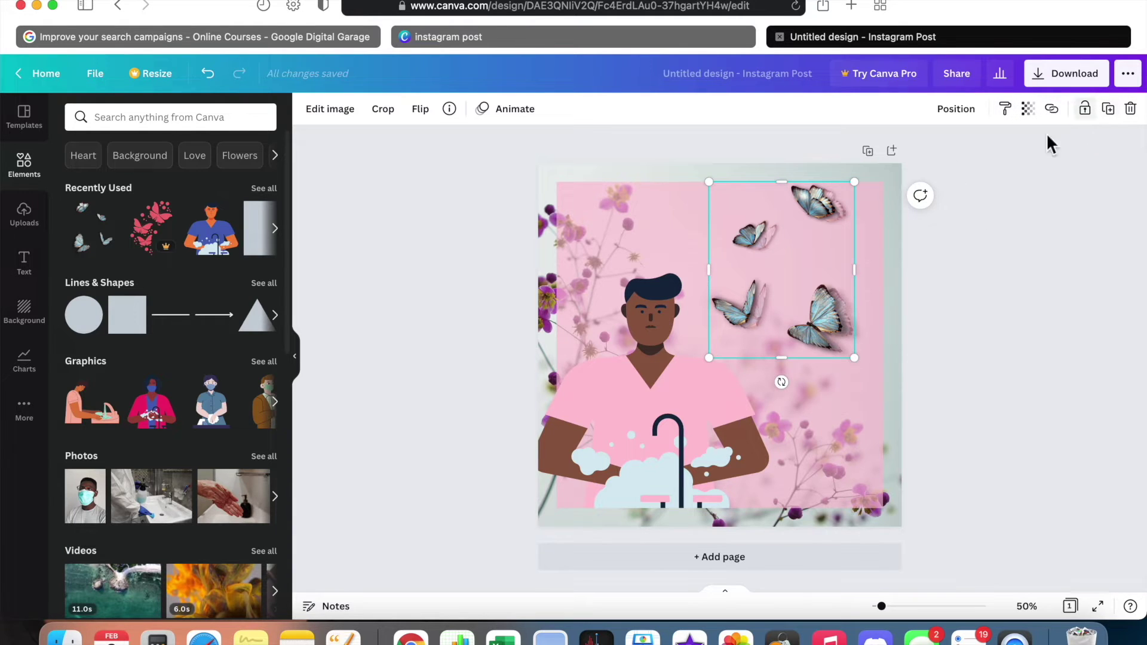
Step: Delete the butterfly copy and lock the original butterflies in place
left_click(809, 306)
left_click(835, 316)
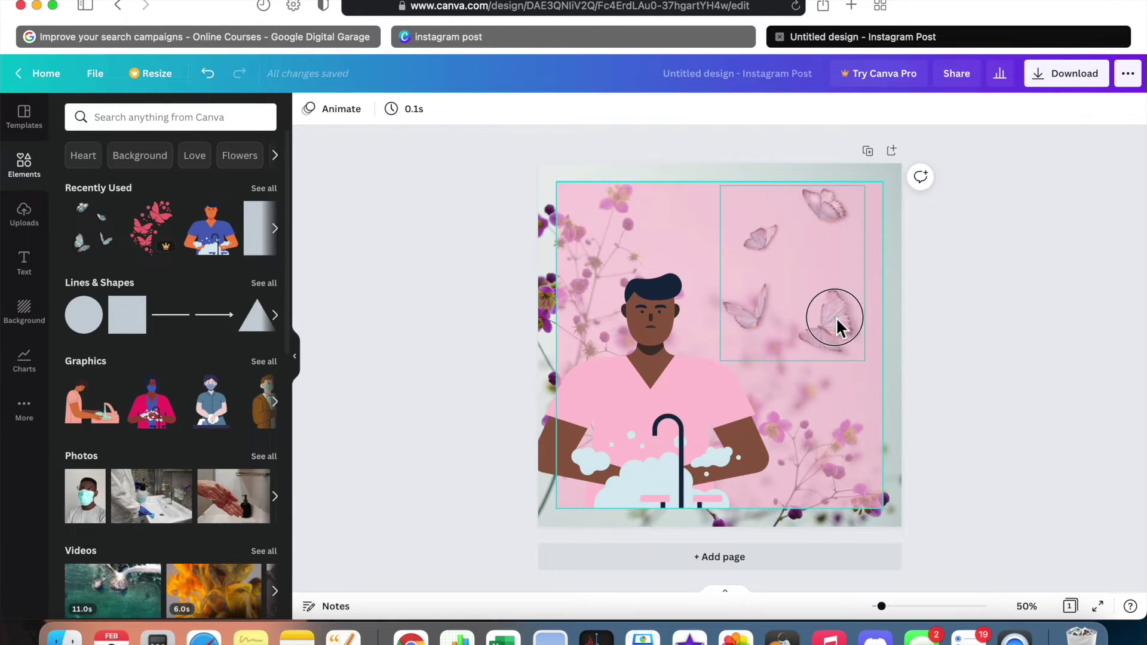
left_click(866, 319)
left_click(1086, 113)
left_click(950, 322)
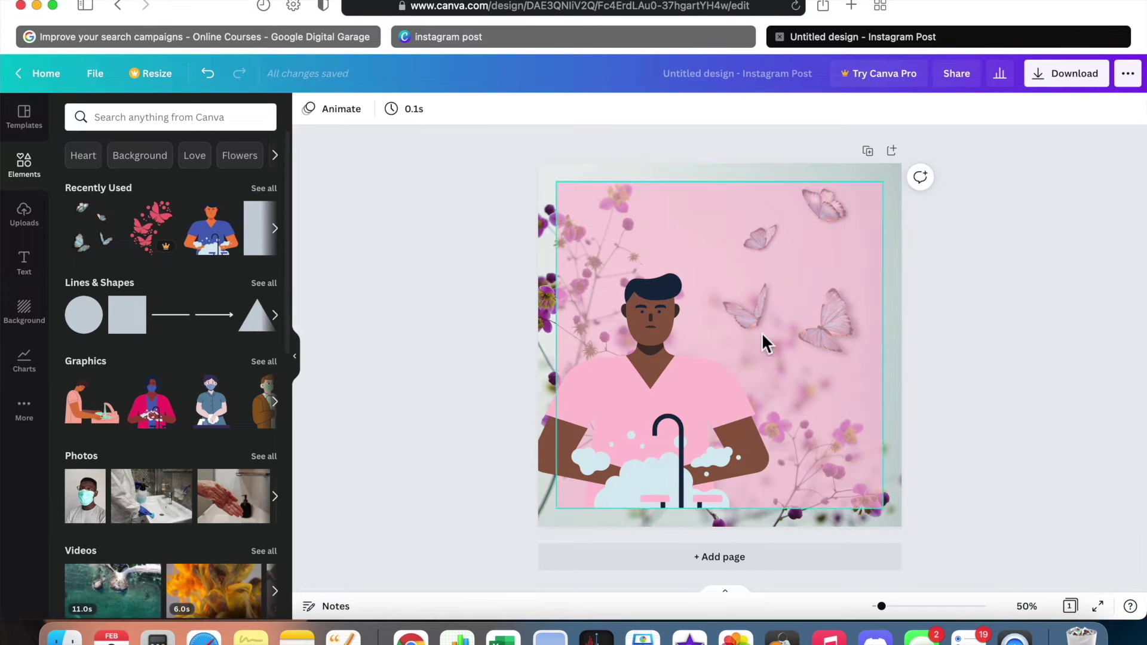
Step: Add a square, flatten it into a thin teal bar near the top of the design, and duplicate it three times
left_click(130, 328)
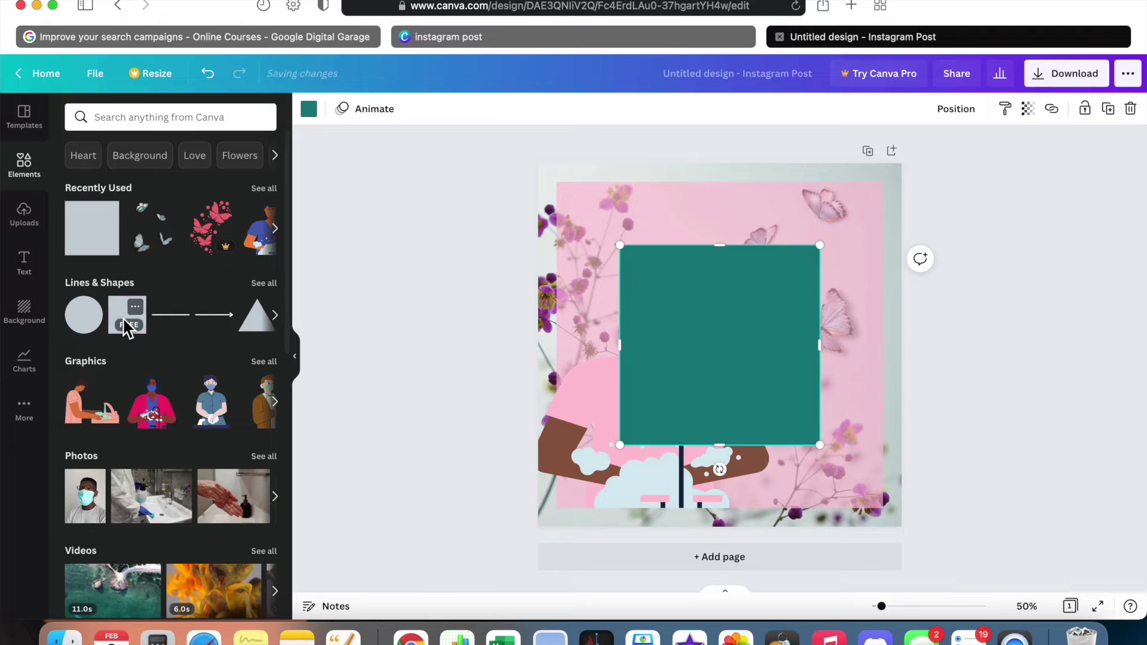
left_click_drag(721, 447, 728, 218)
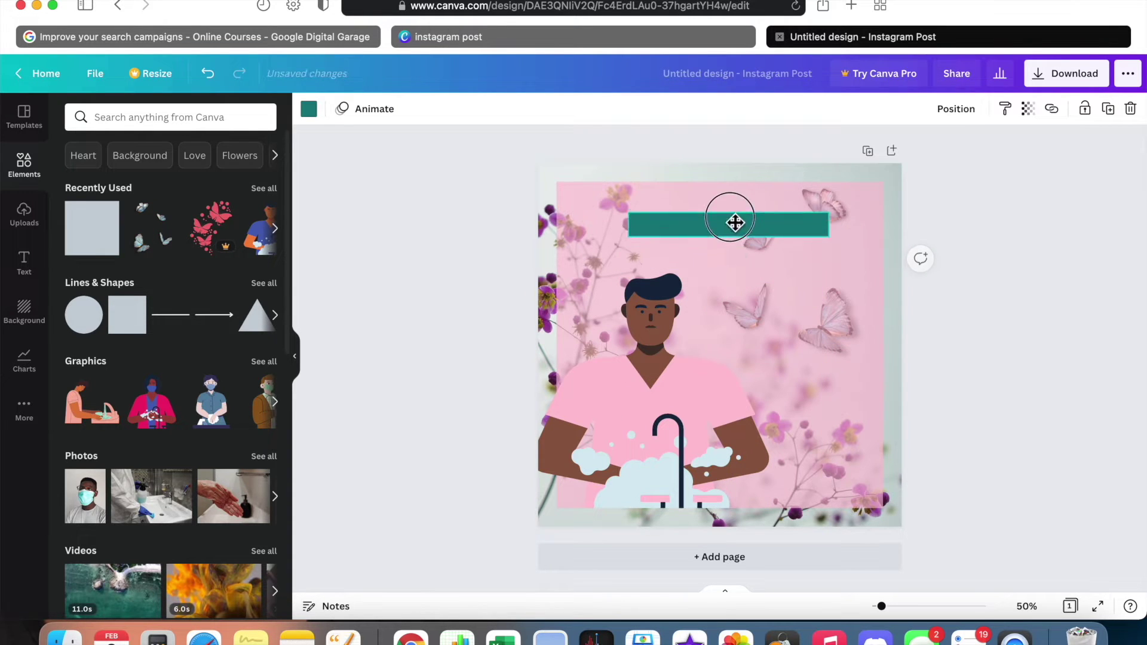
left_click(1109, 110)
left_click(1109, 111)
left_click(1109, 110)
left_click(873, 220)
Step: Select all four teal bars and tidy them up into one aligned stack
left_click_drag(947, 193, 718, 280)
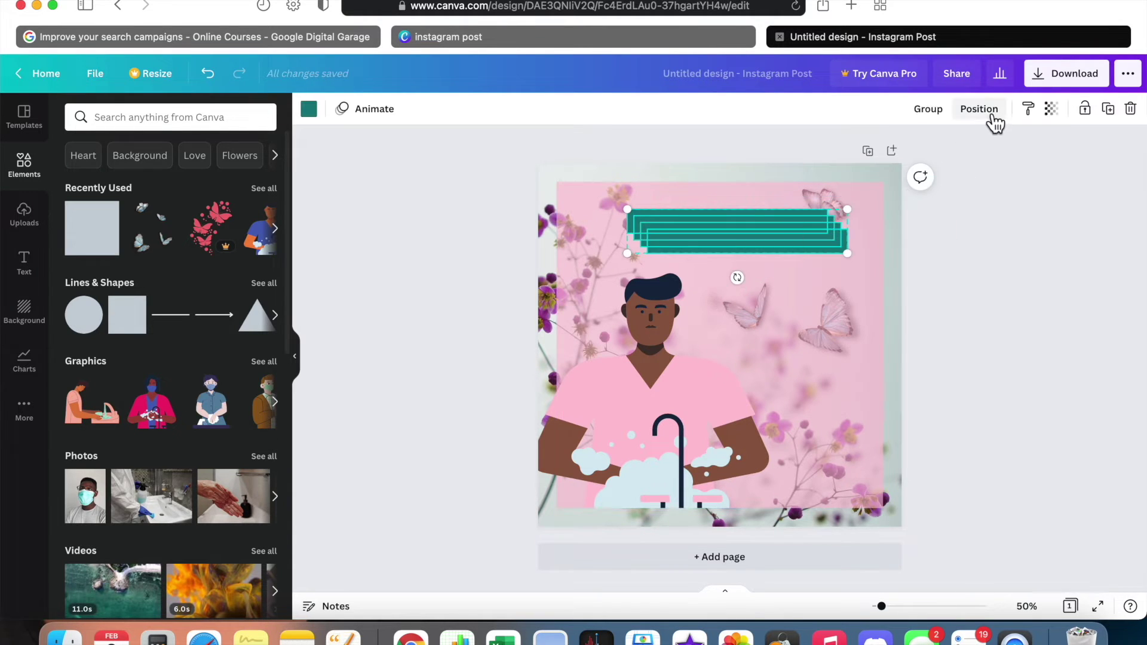
left_click(980, 110)
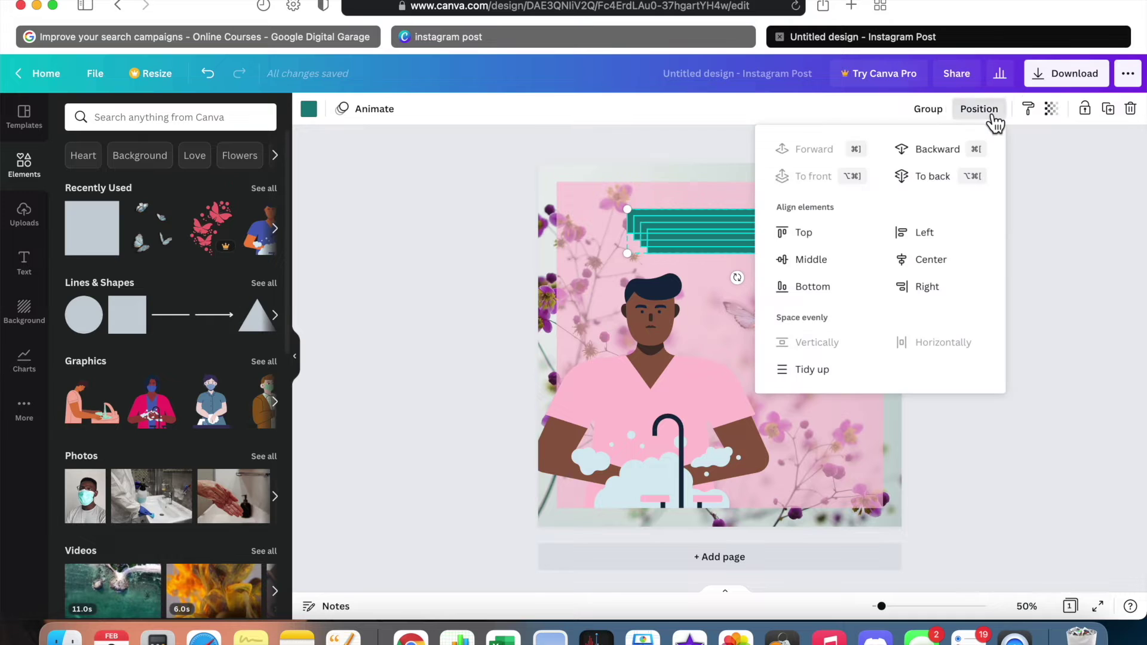
left_click(828, 370)
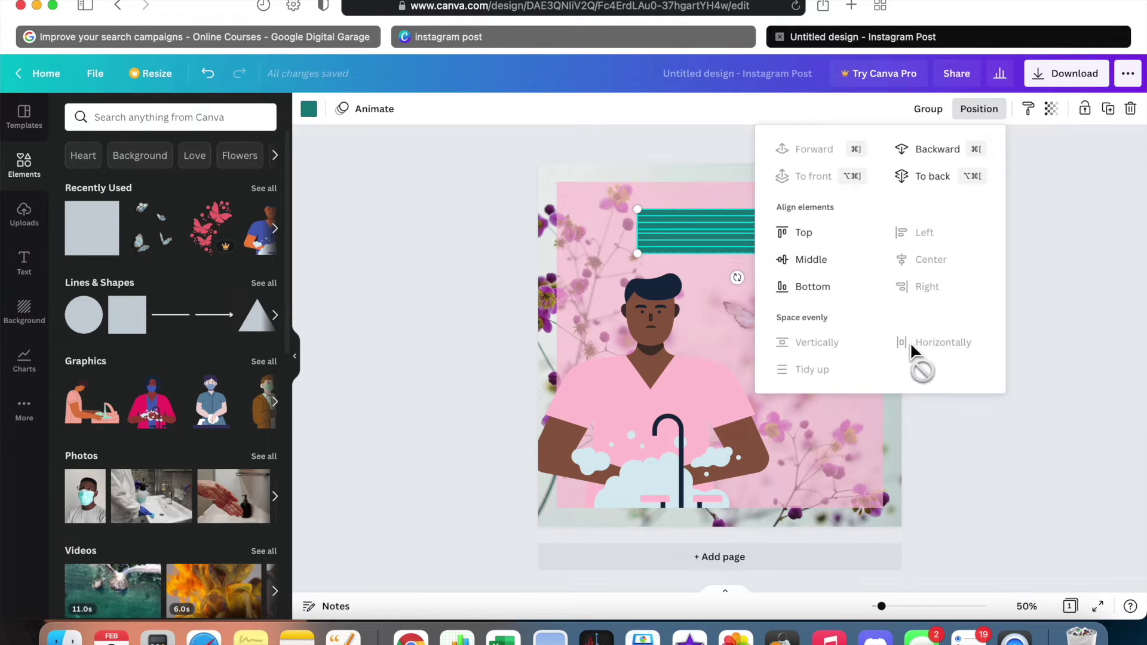
key("Escape")
Step: Spread the four teal bars unevenly down the page, shifting the topmost one to the left
left_click_drag(745, 250, 747, 315)
left_click(754, 238)
left_click_drag(755, 238, 756, 412)
left_click_drag(773, 299, 773, 282)
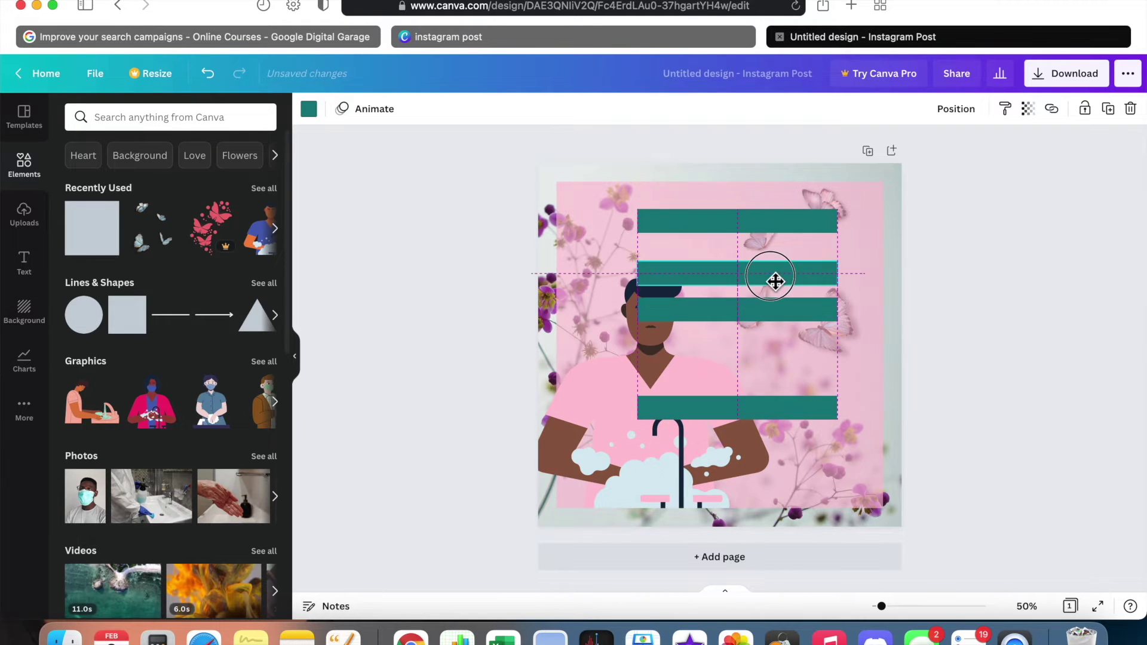
left_click_drag(778, 232, 746, 228)
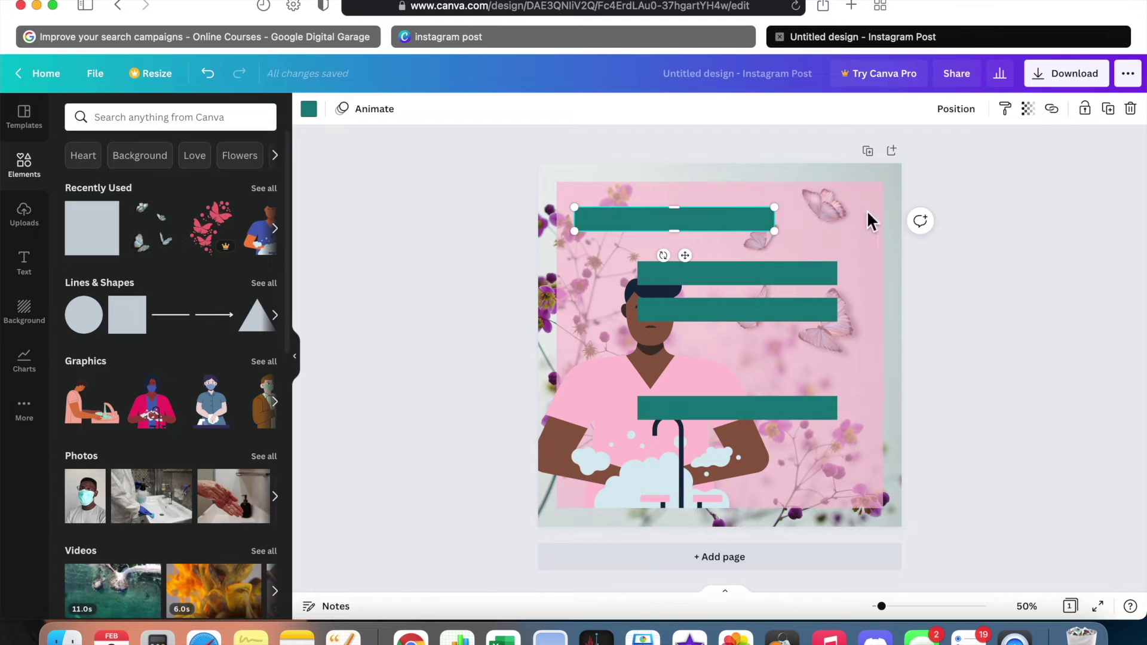
Step: Space the four teal bars evenly vertically and horizontally, and tidy them up into one aligned column
left_click_drag(880, 170, 688, 435)
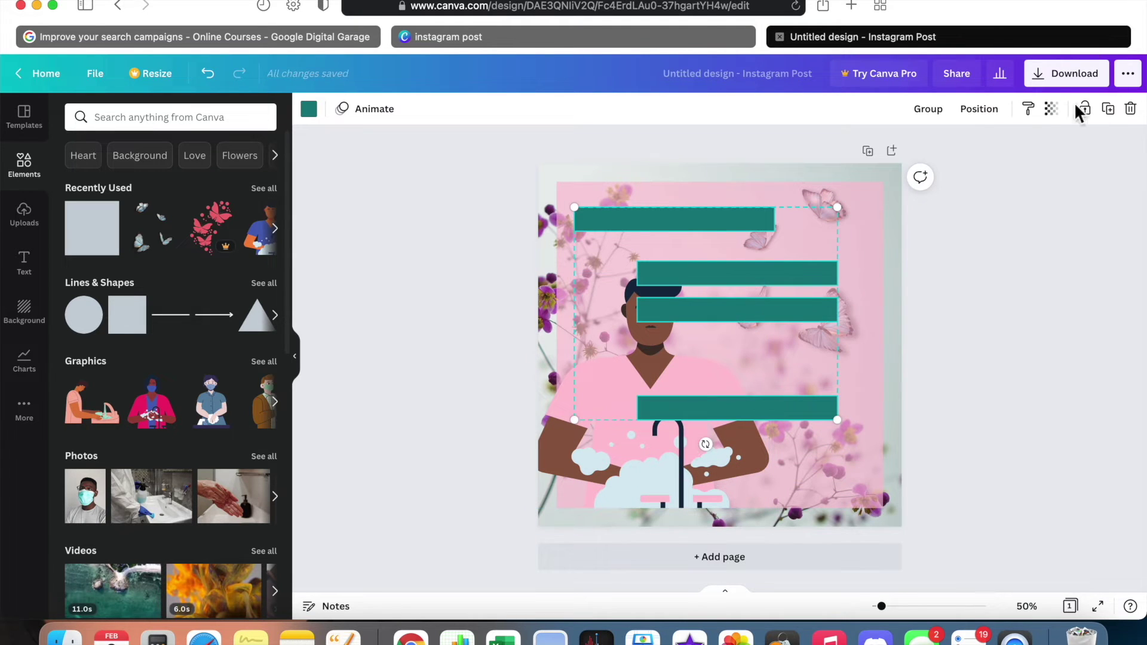
left_click(973, 115)
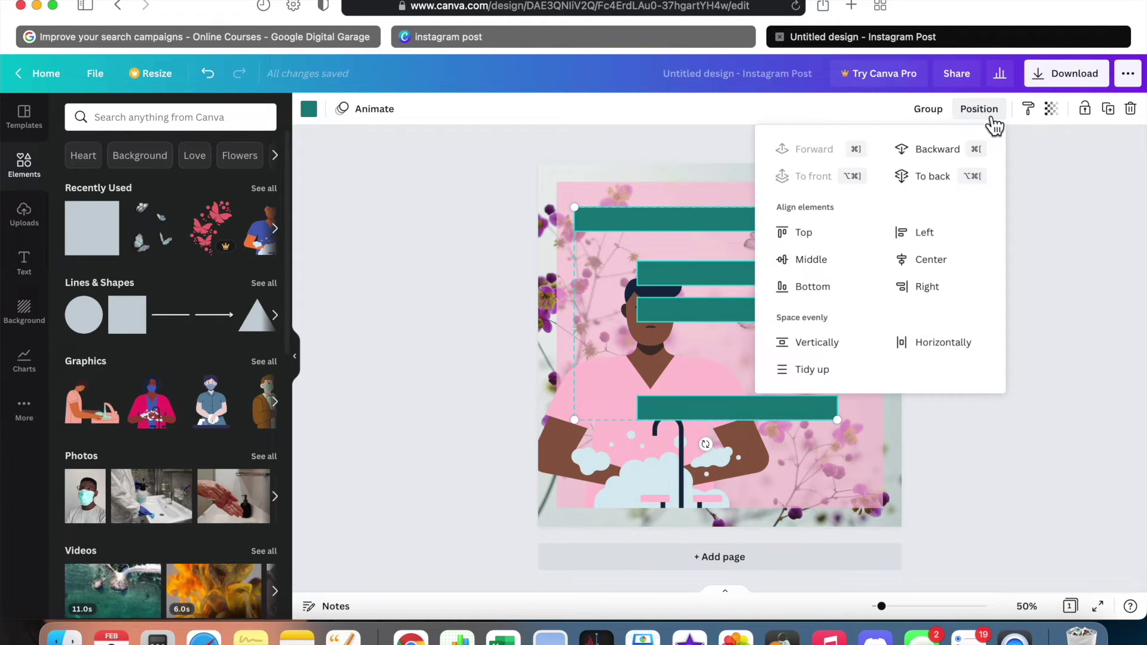
left_click(849, 346)
left_click(935, 340)
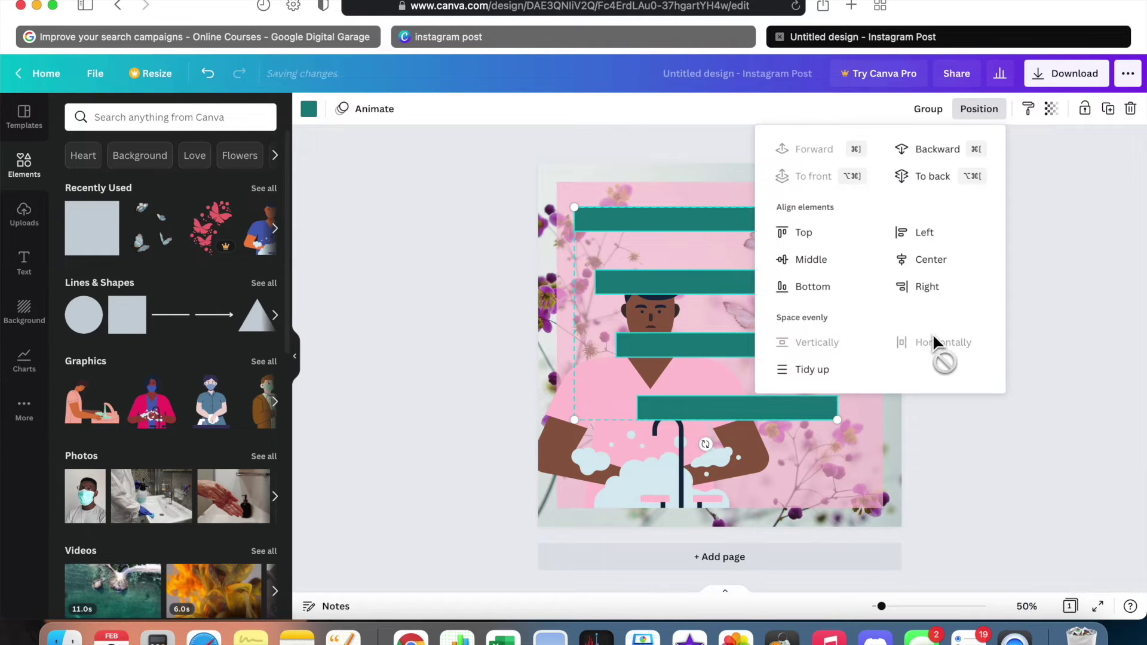
left_click(829, 372)
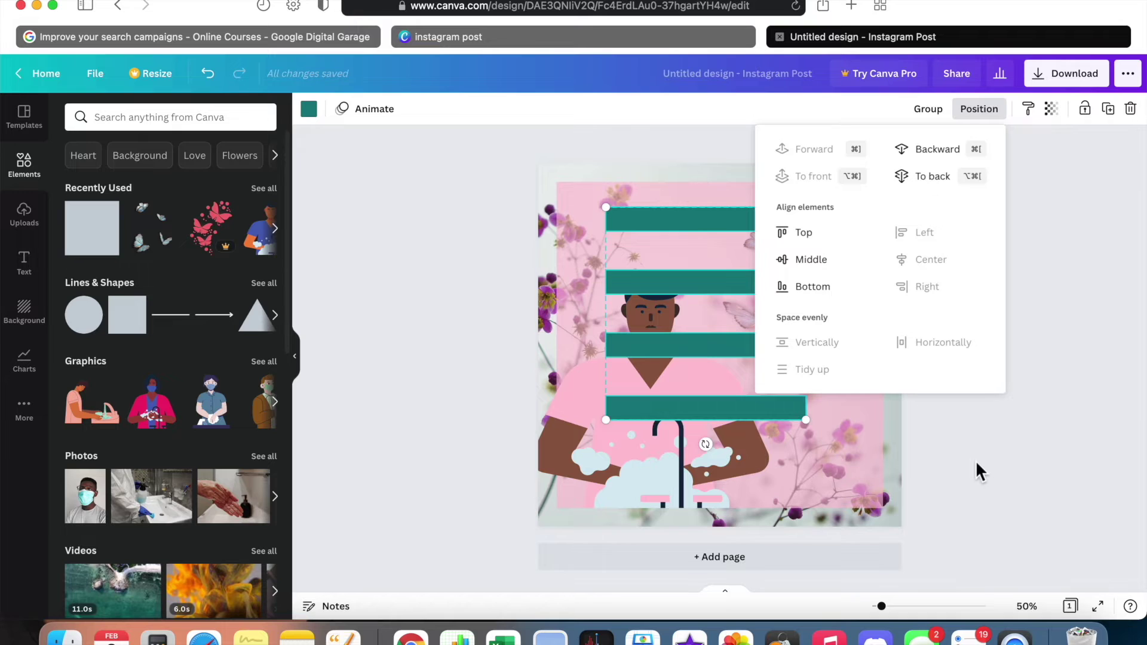
left_click(974, 461)
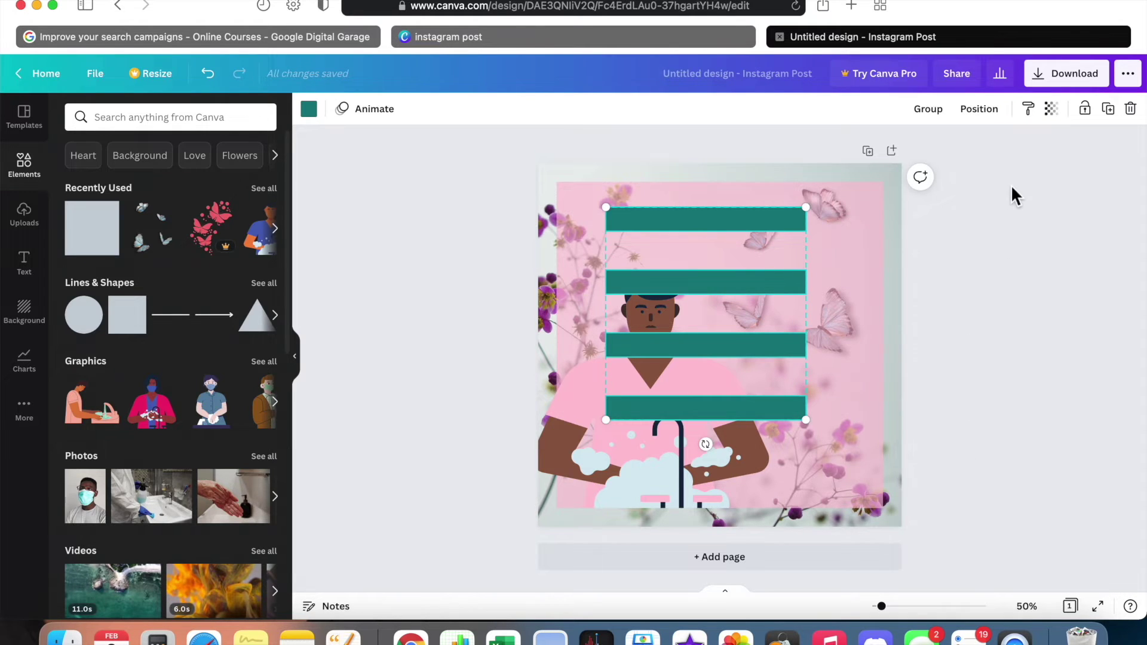
Step: Group the four teal bars and move the group slightly down and to the right
left_click(931, 114)
left_click_drag(727, 314, 754, 357)
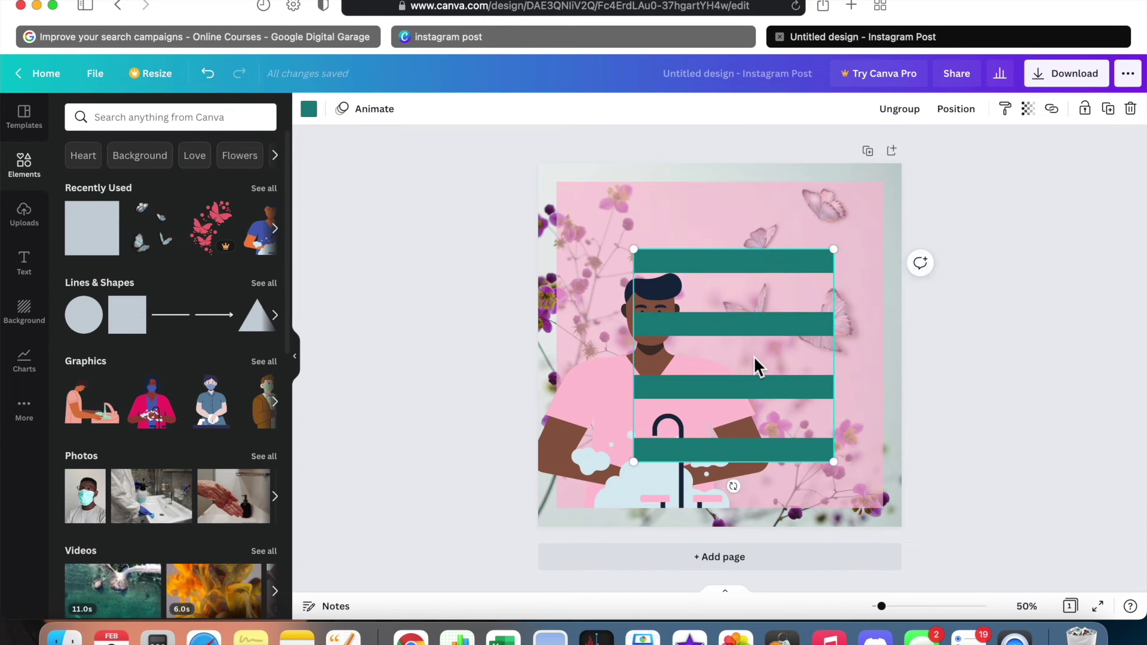
Step: Delete the grouped teal bars, undo the deletion, and delete the group again
key("Delete")
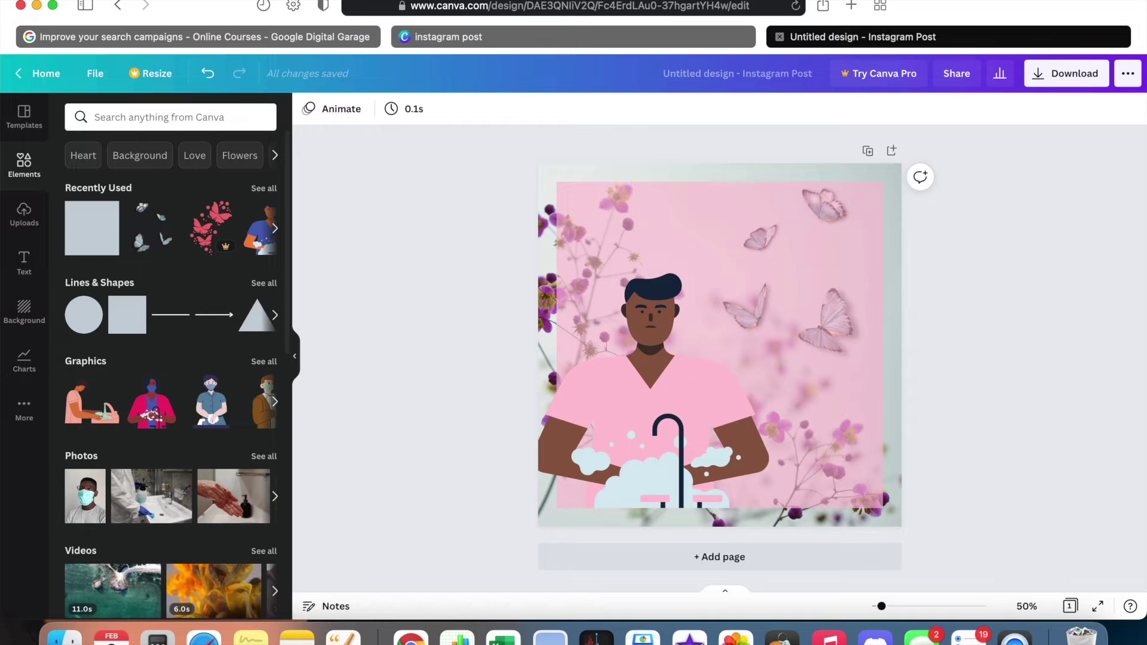
left_click(208, 74)
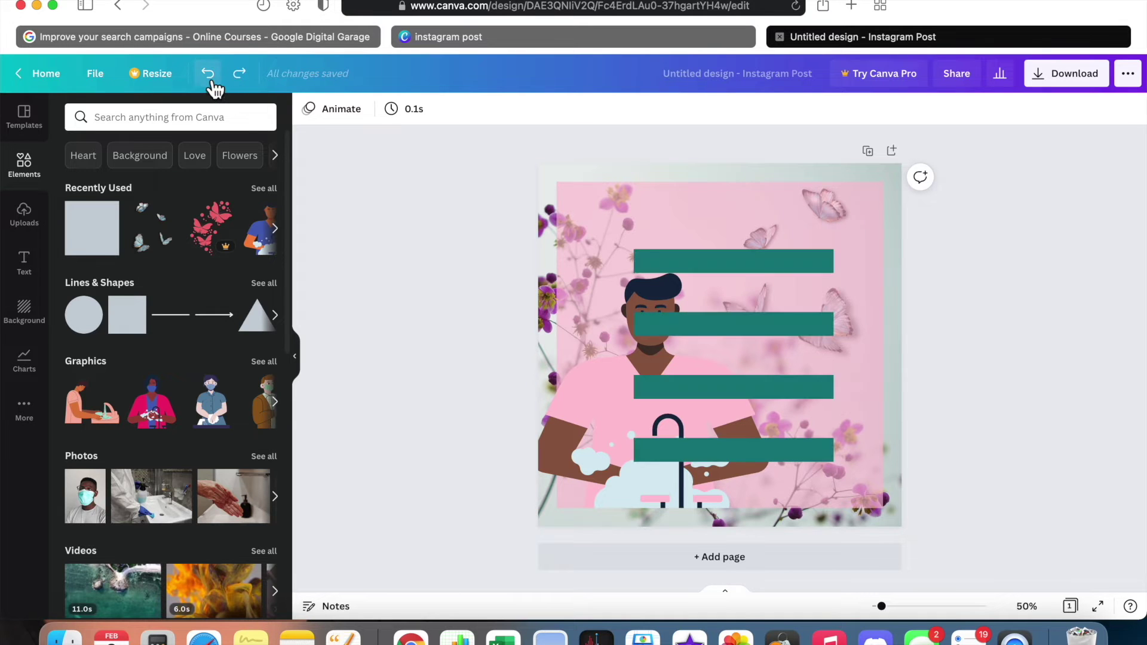
left_click_drag(784, 406, 819, 352)
key("Delete")
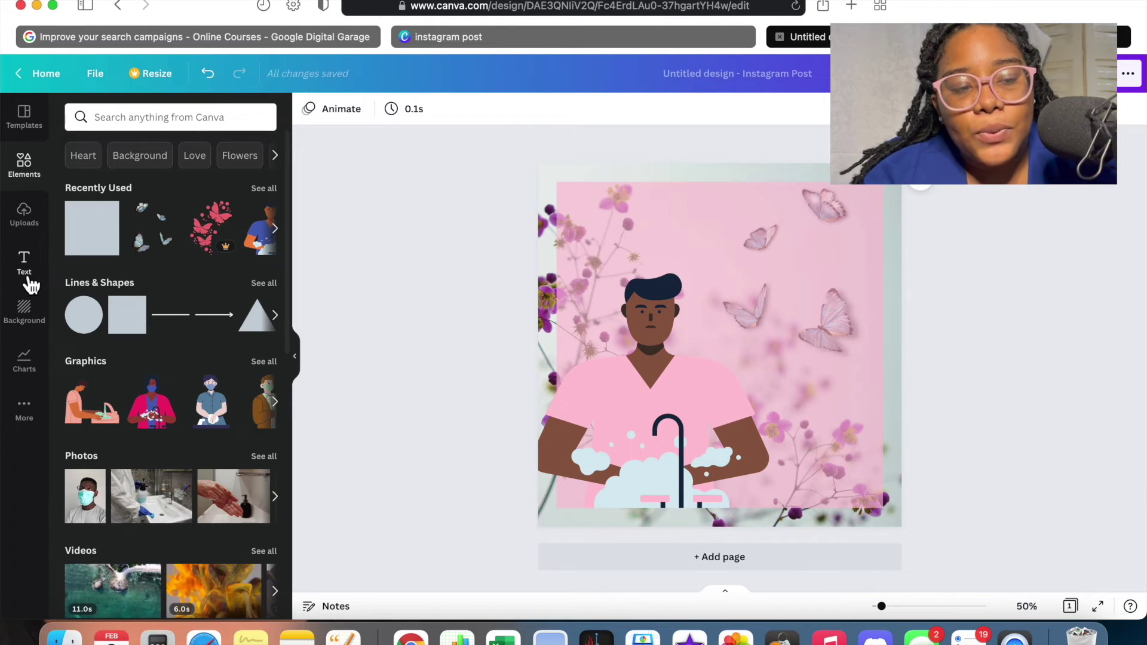
Step: Browse the available chart types, the additional Canva apps and media integrations, and the backgrounds
left_click(27, 363)
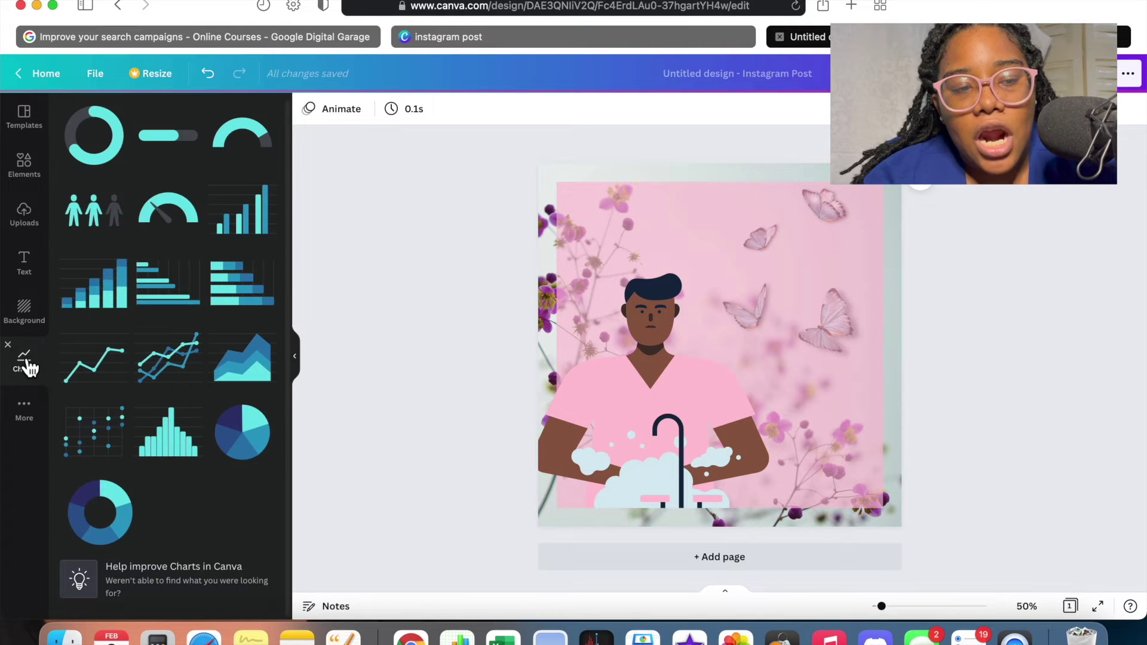
left_click(24, 428)
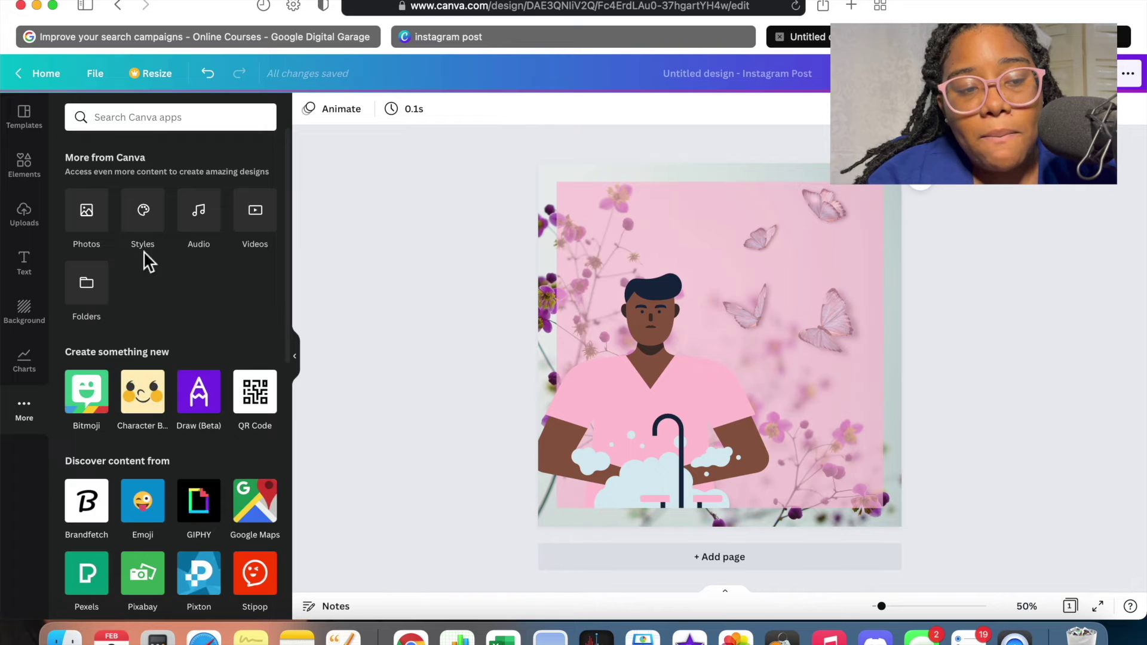
scroll(167, 353, "down", 8)
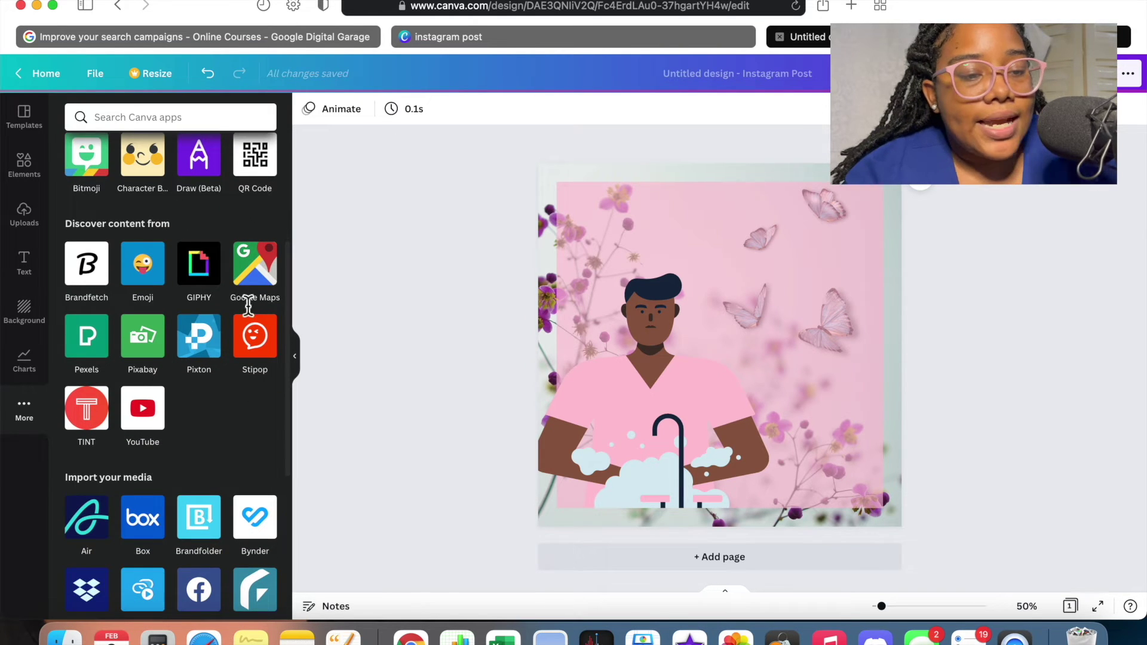
scroll(113, 496, "down", 10)
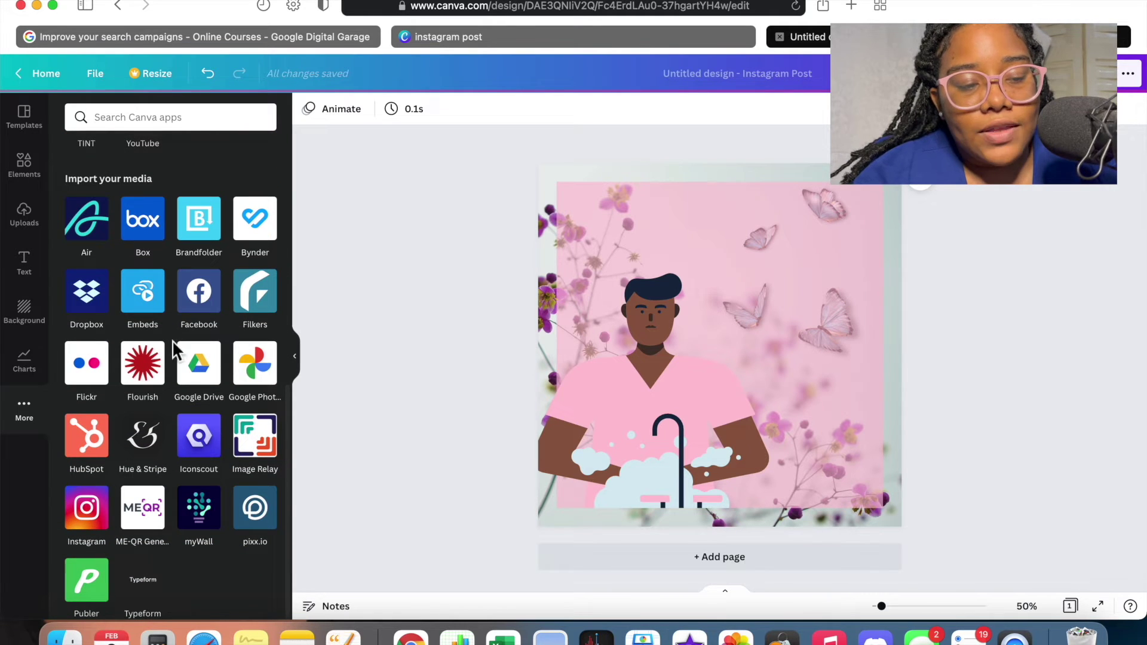
scroll(179, 442, "up", 15)
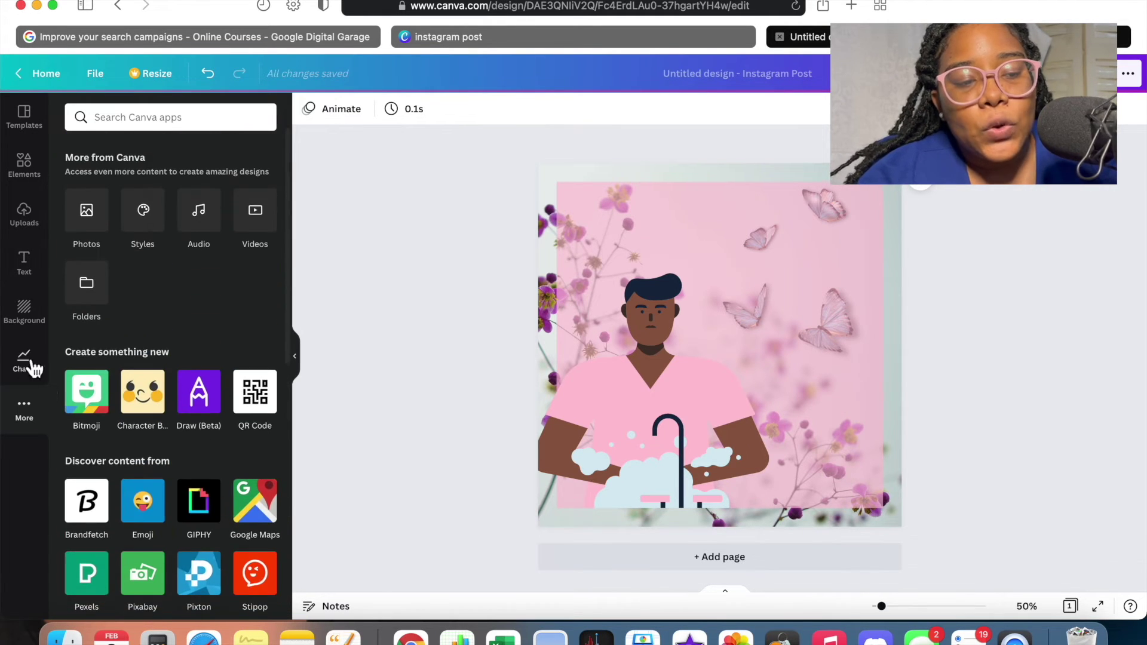
left_click(27, 323)
Step: Add a default heading text box and browse the available fonts for it
left_click(24, 263)
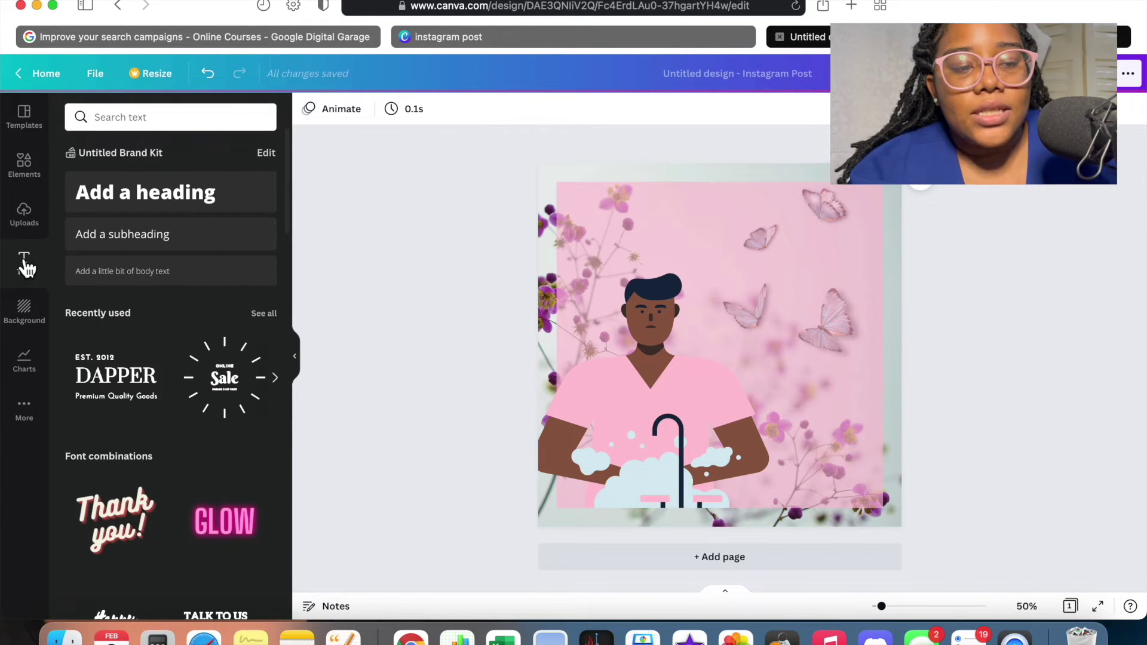
left_click(239, 190)
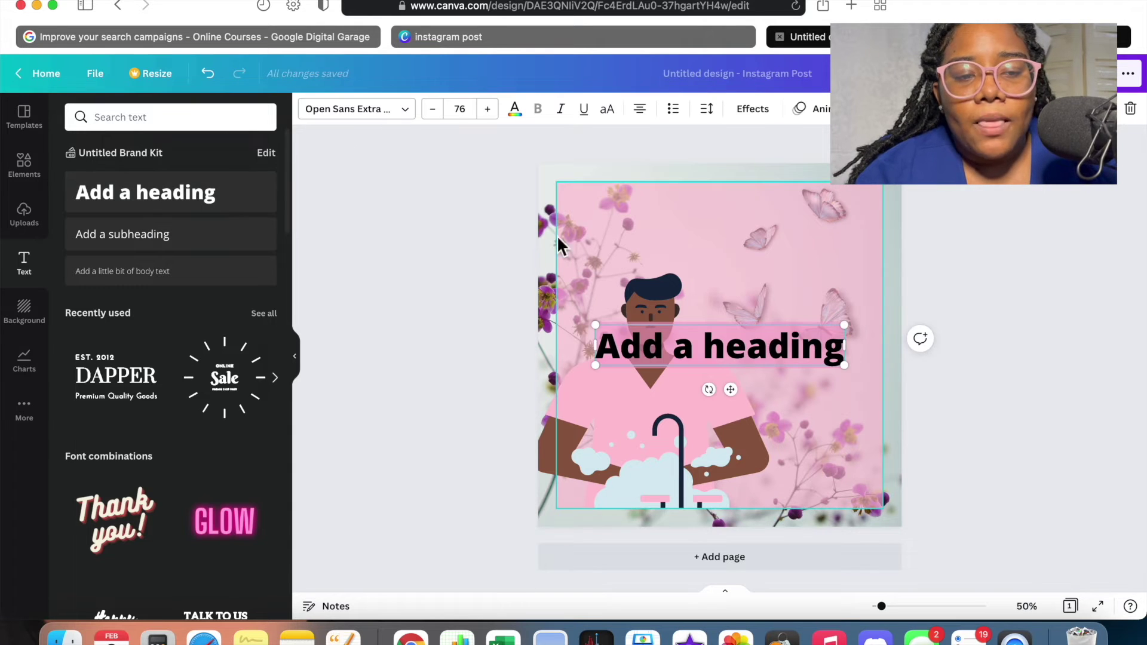
left_click(412, 109)
scroll(221, 264, "down", 4)
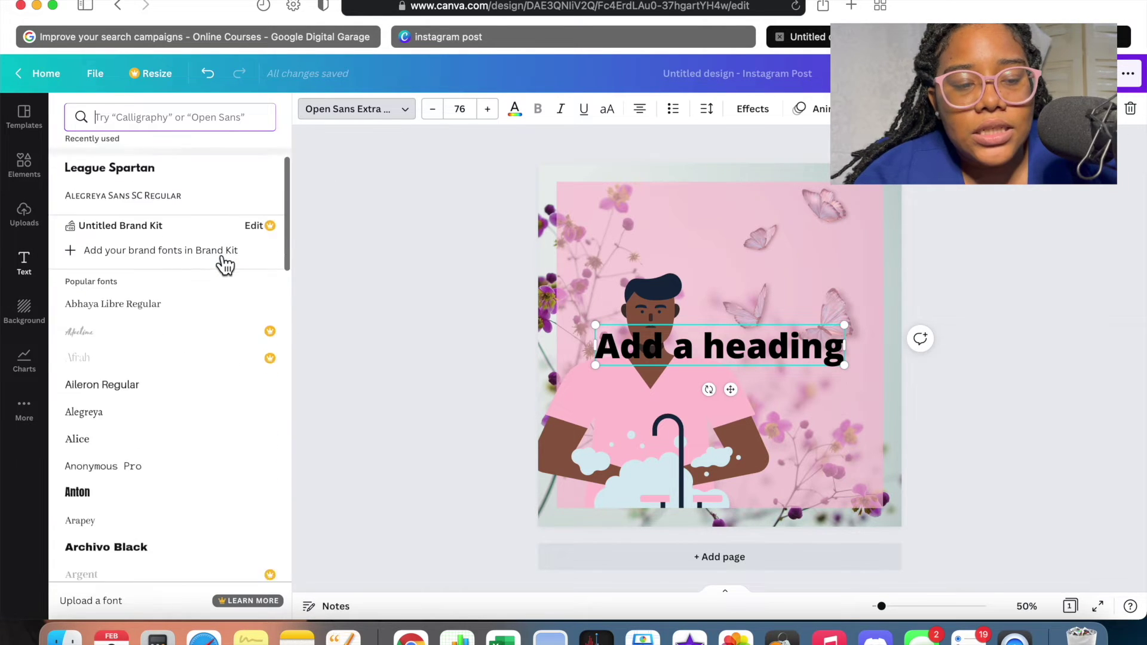
scroll(221, 263, "down", 3)
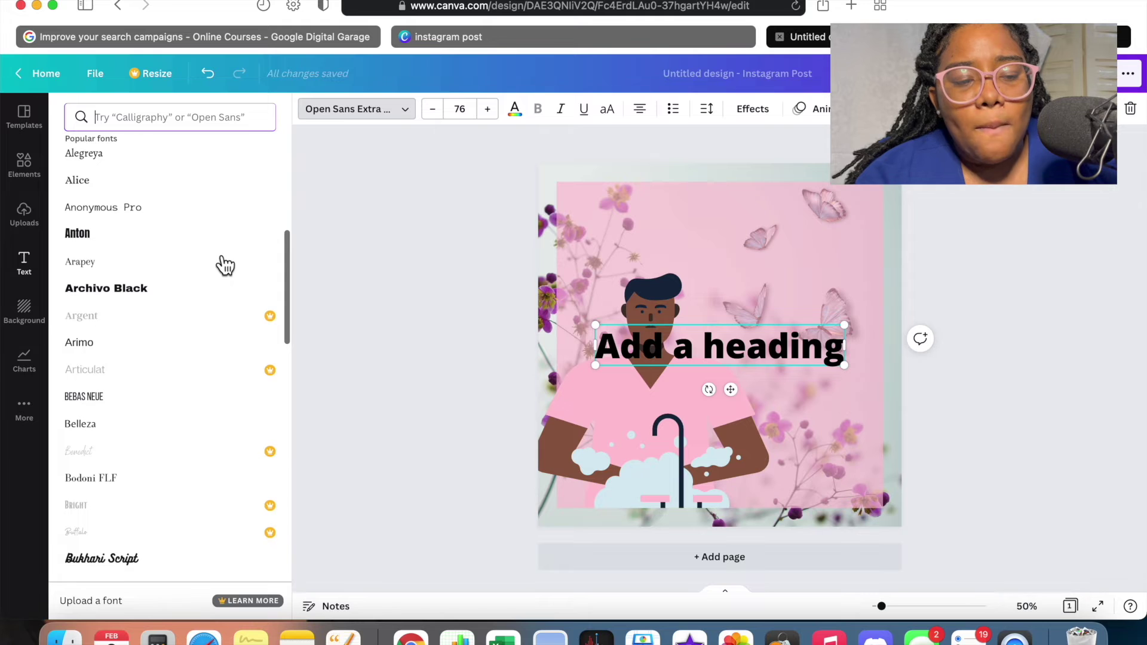
Step: Check the font upload option, dismiss the subscription offer, and delete the default heading
left_click(117, 610)
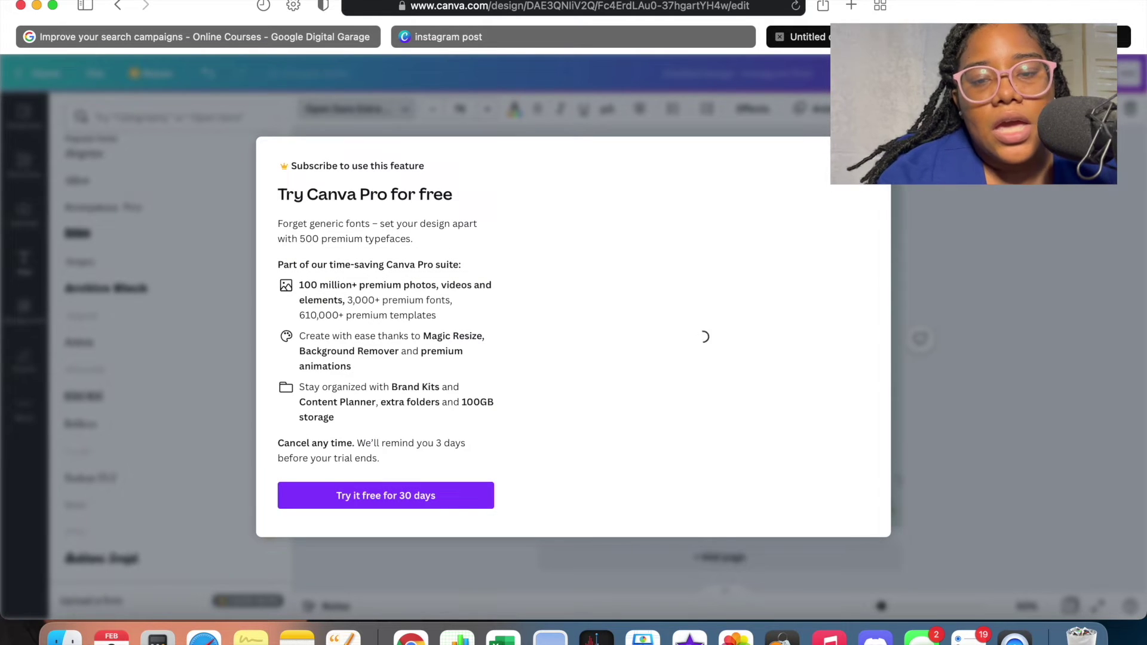
key("Escape")
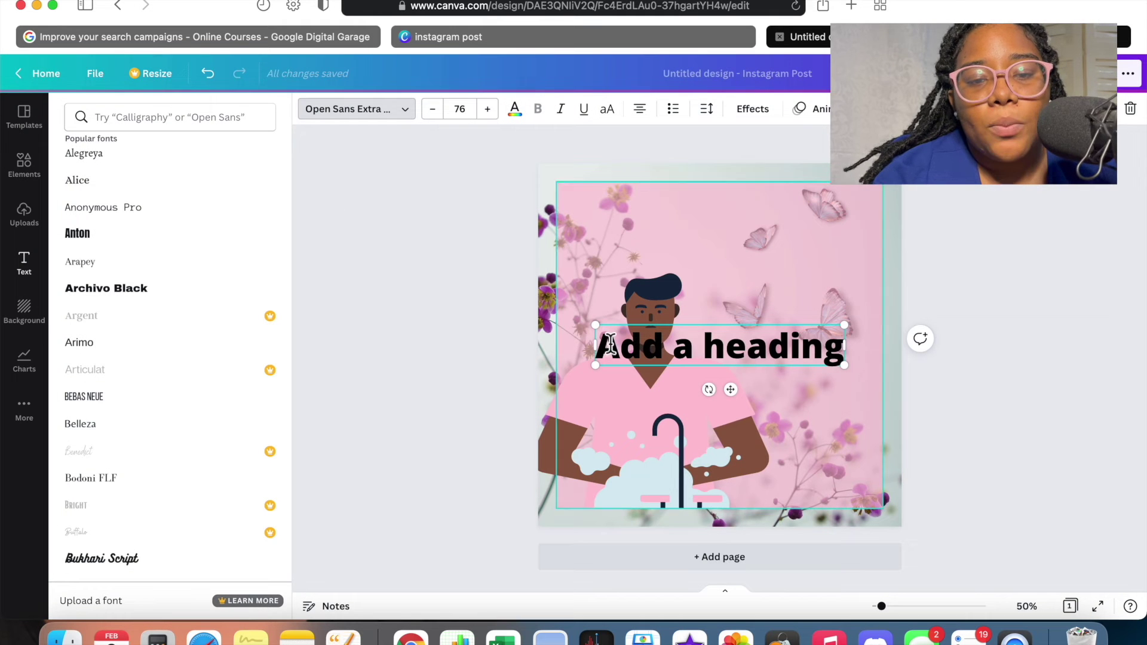
key("Delete")
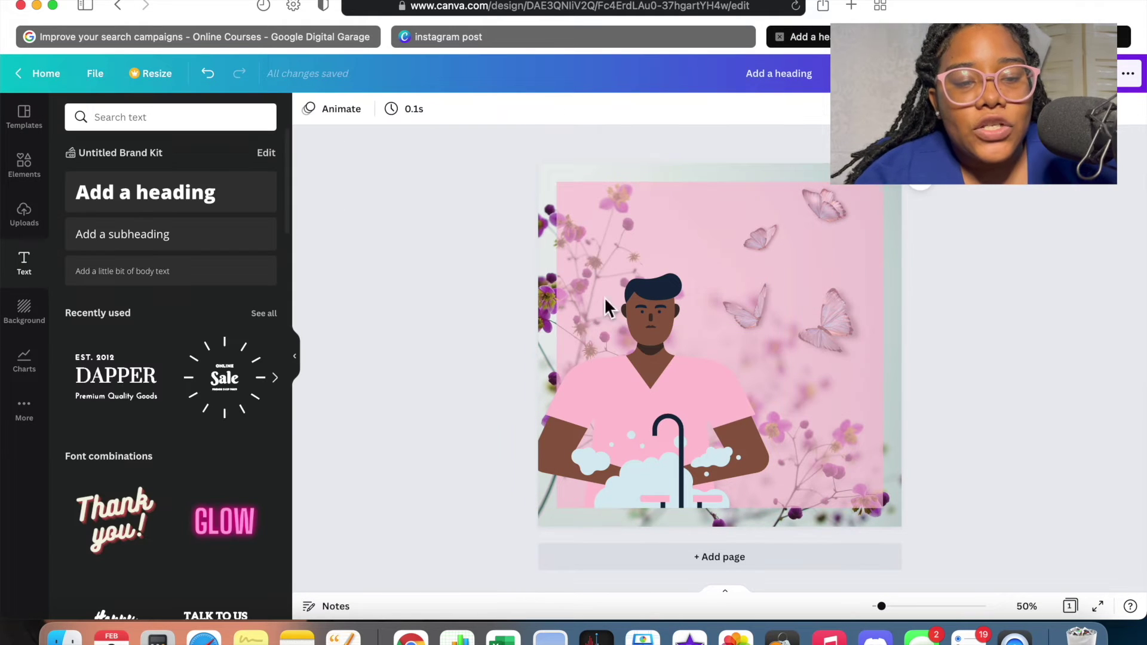
Step: Add the DAPPER font combination, remove the duplicate copy, and place the remaining one in the pink square's upper right area
left_click(136, 404)
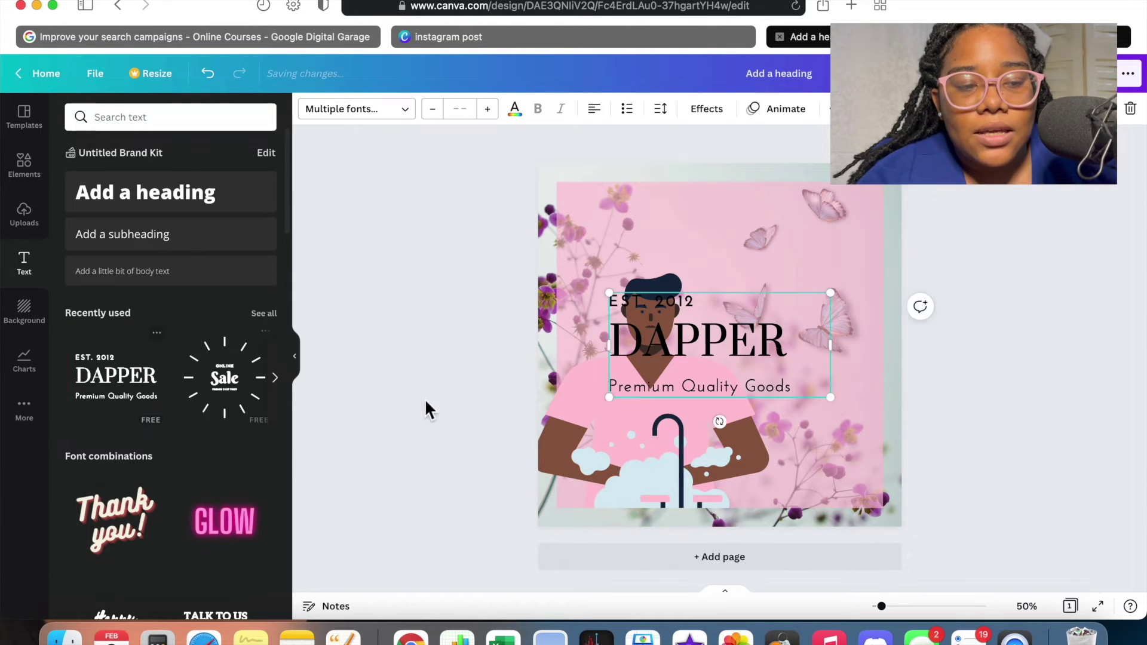
left_click_drag(709, 356, 759, 274)
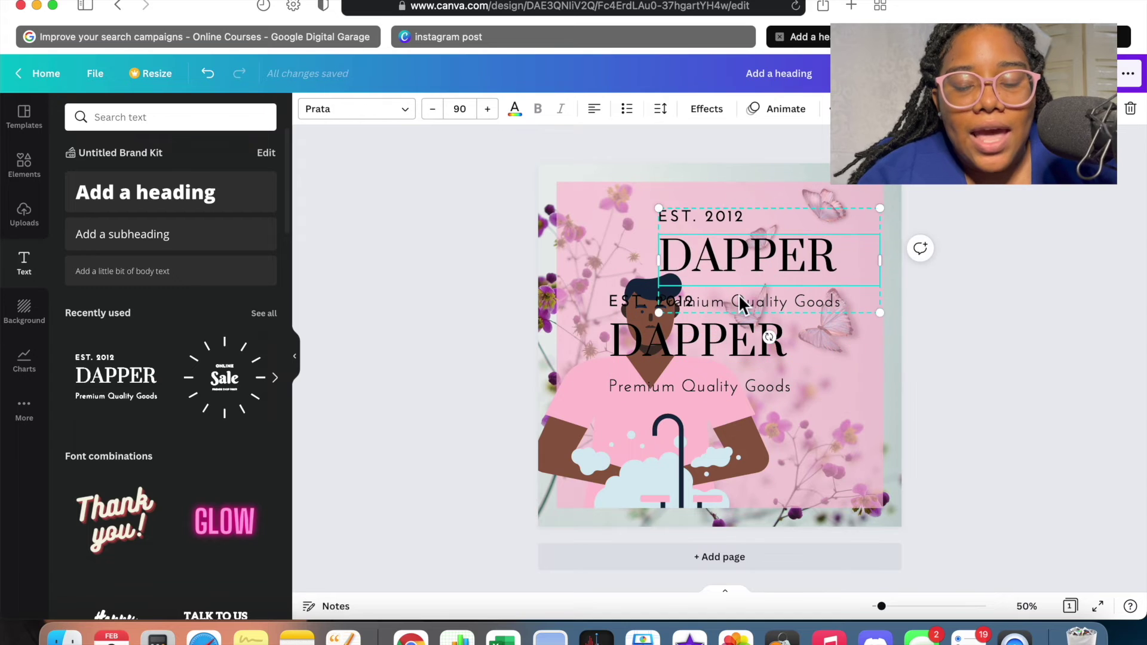
key("Delete")
key("Delete")
left_click(667, 384)
left_click_drag(691, 357, 739, 263)
left_click(801, 421)
left_click(802, 265)
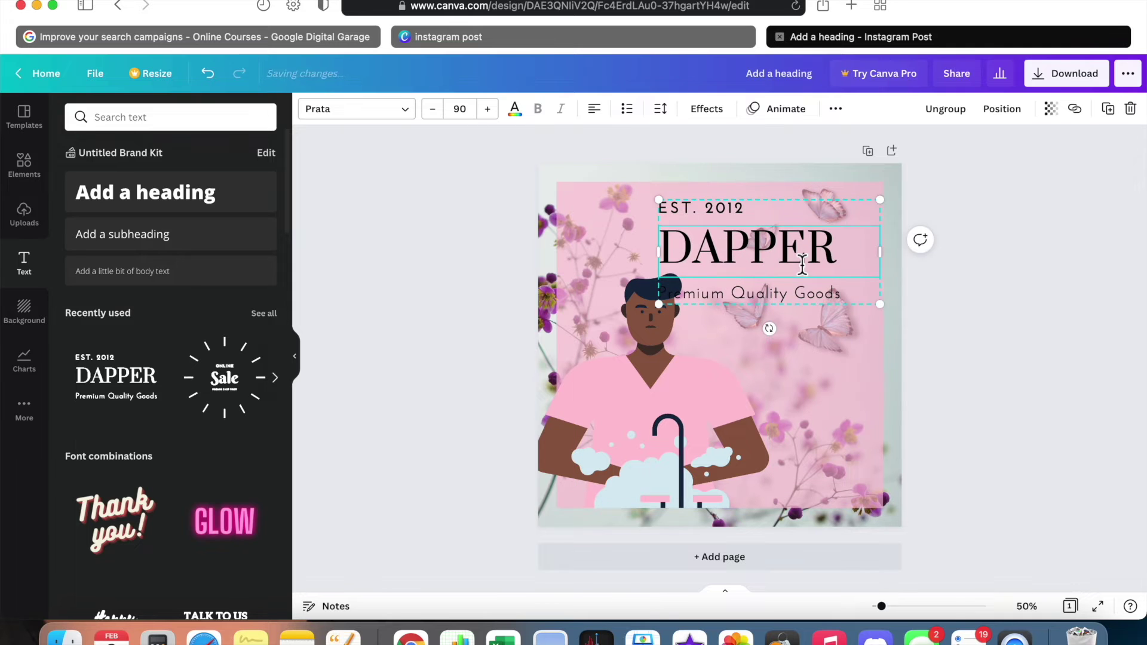
Step: Ungroup the DAPPER font combination and delete its "EST. 2012" and "Premium Quality Goods" lines
left_click(946, 109)
left_click_drag(812, 311, 780, 397)
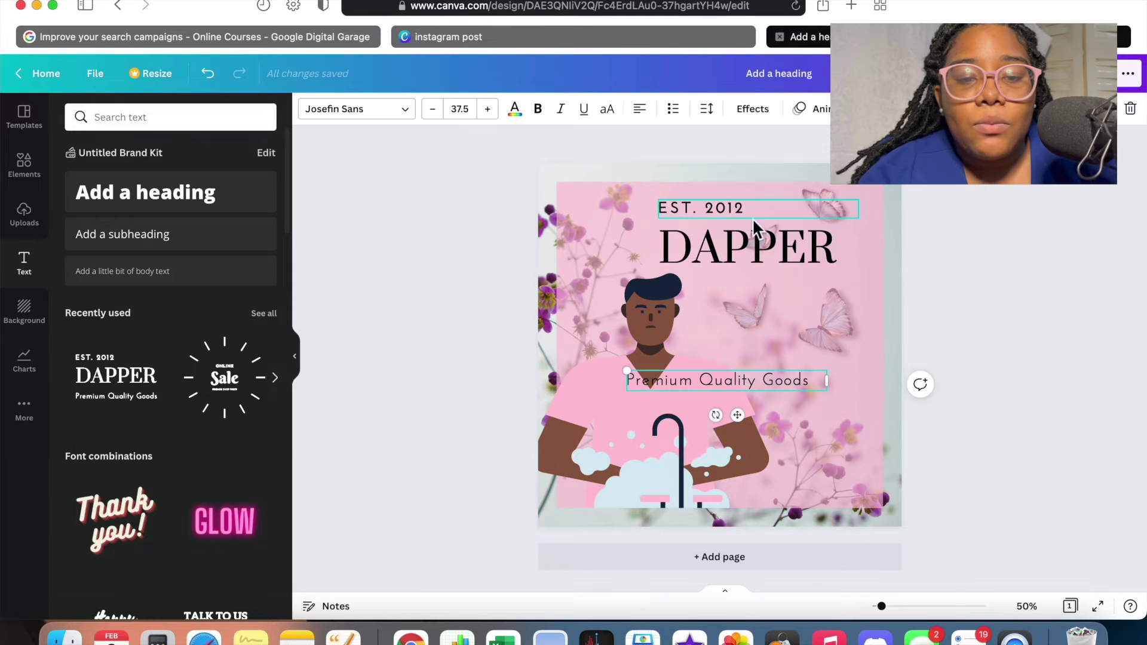
key("Delete")
left_click(711, 379)
key("Delete")
Step: Replace the DAPPER text with "WASH YOUR HANDS!"
left_click(787, 246)
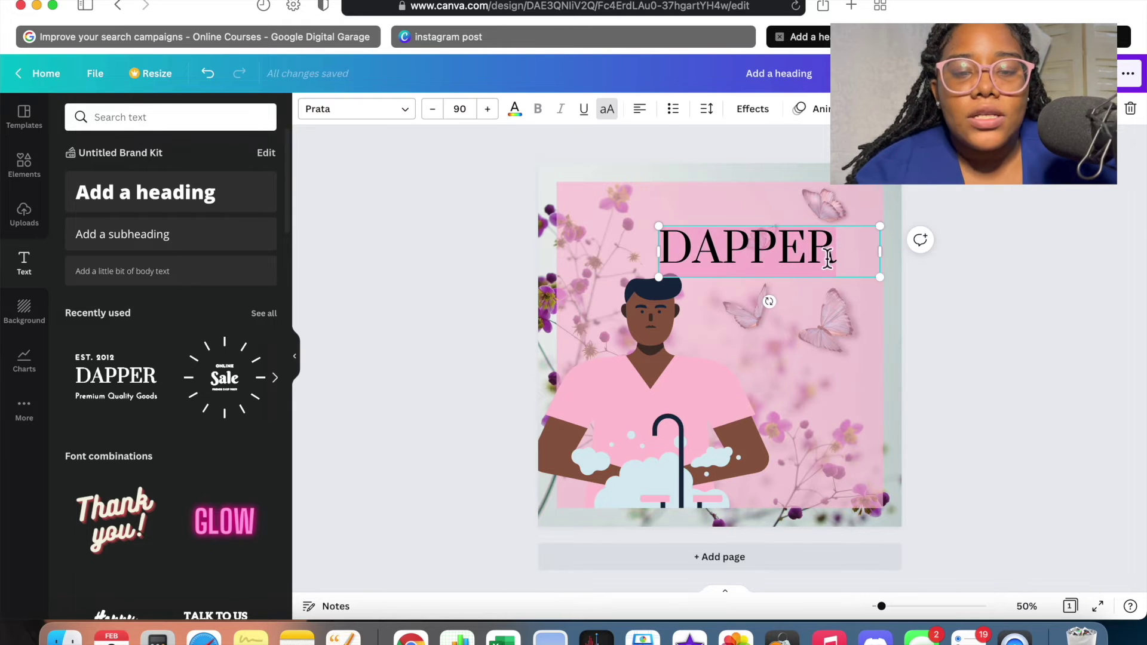
type("WASH YOUR HANDS!~")
key("BackSpace")
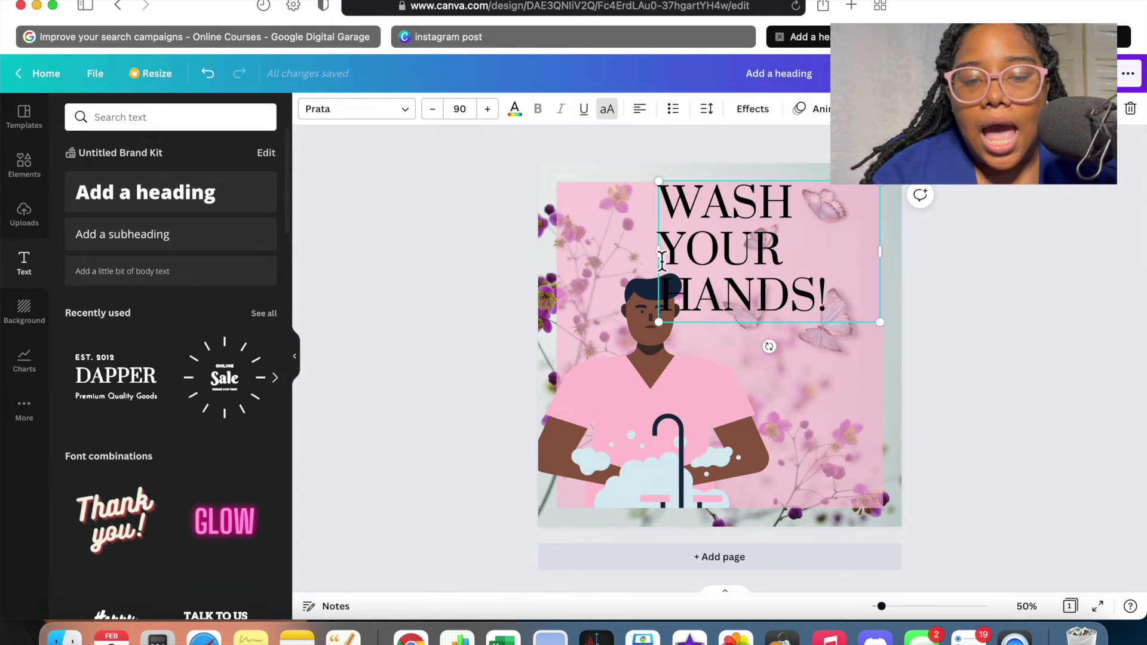
Step: Resize the heading to fit on one line at font size 59 and place it across the upper part of the pink square
left_click_drag(662, 262, 542, 269)
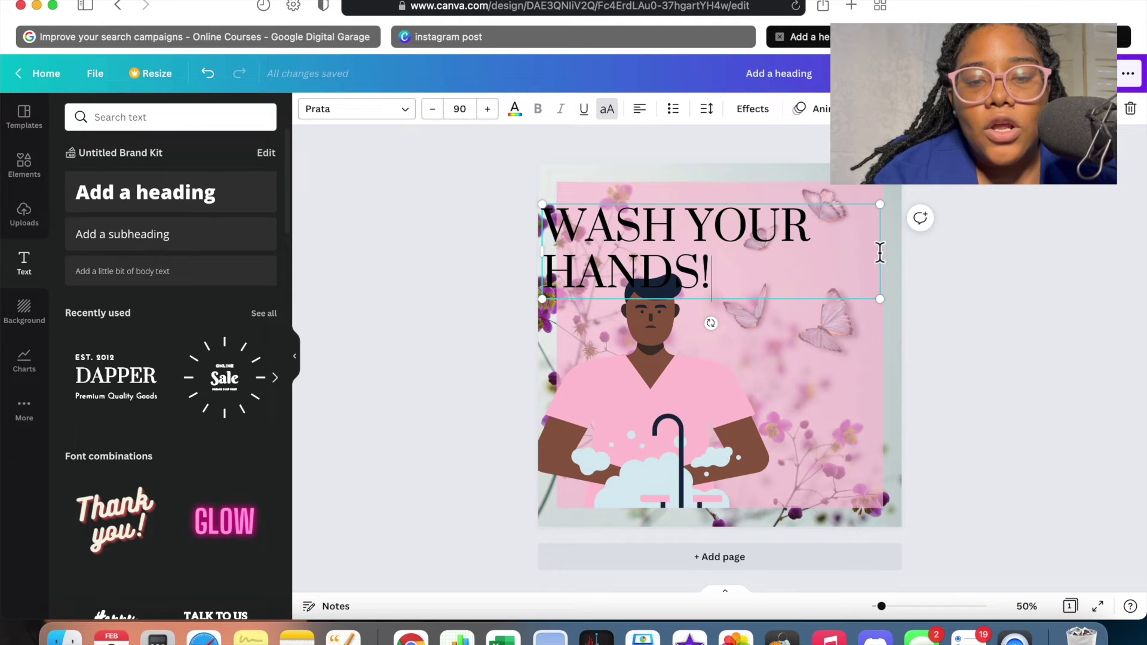
left_click_drag(879, 256, 794, 220)
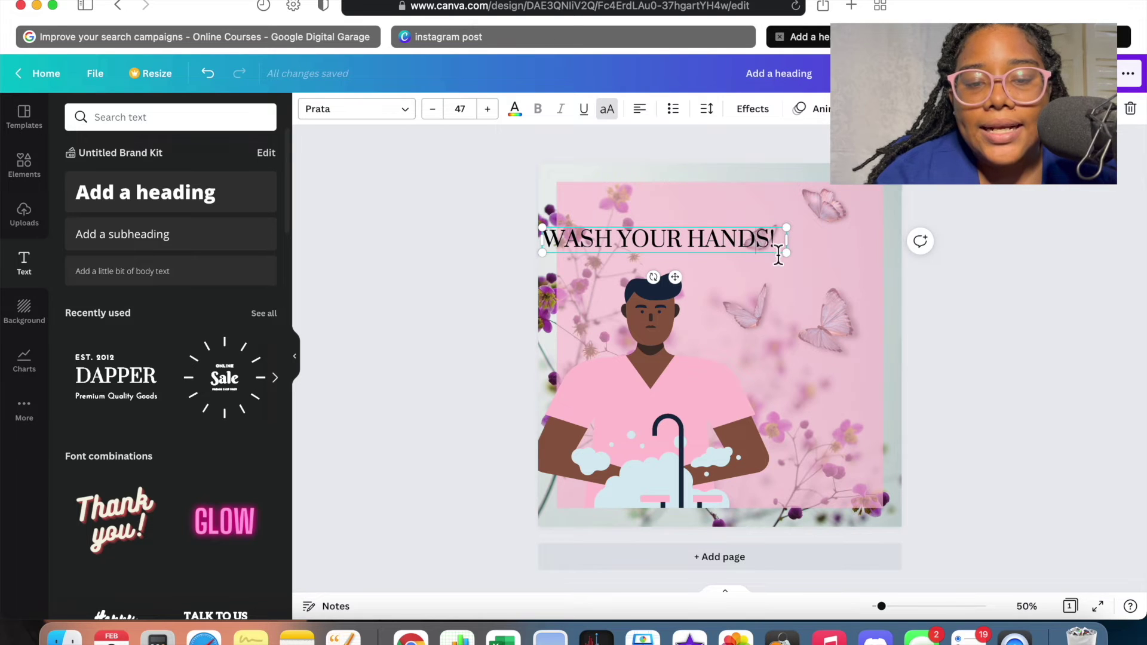
left_click_drag(679, 276, 758, 269)
left_click_drag(867, 239, 926, 288)
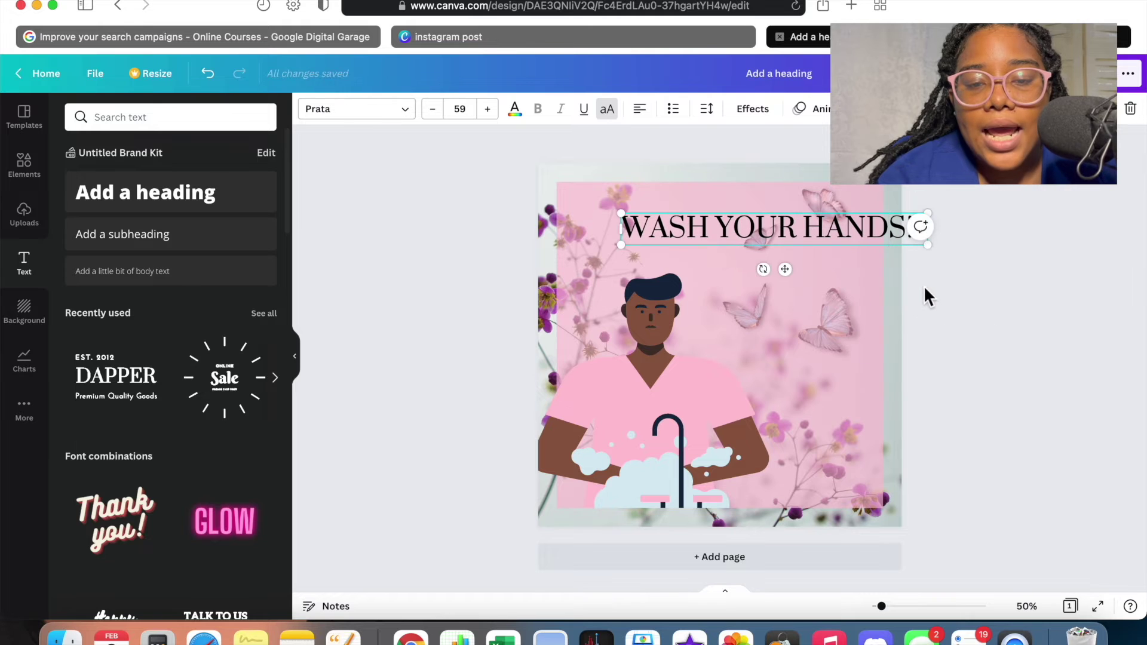
left_click_drag(789, 273, 750, 269)
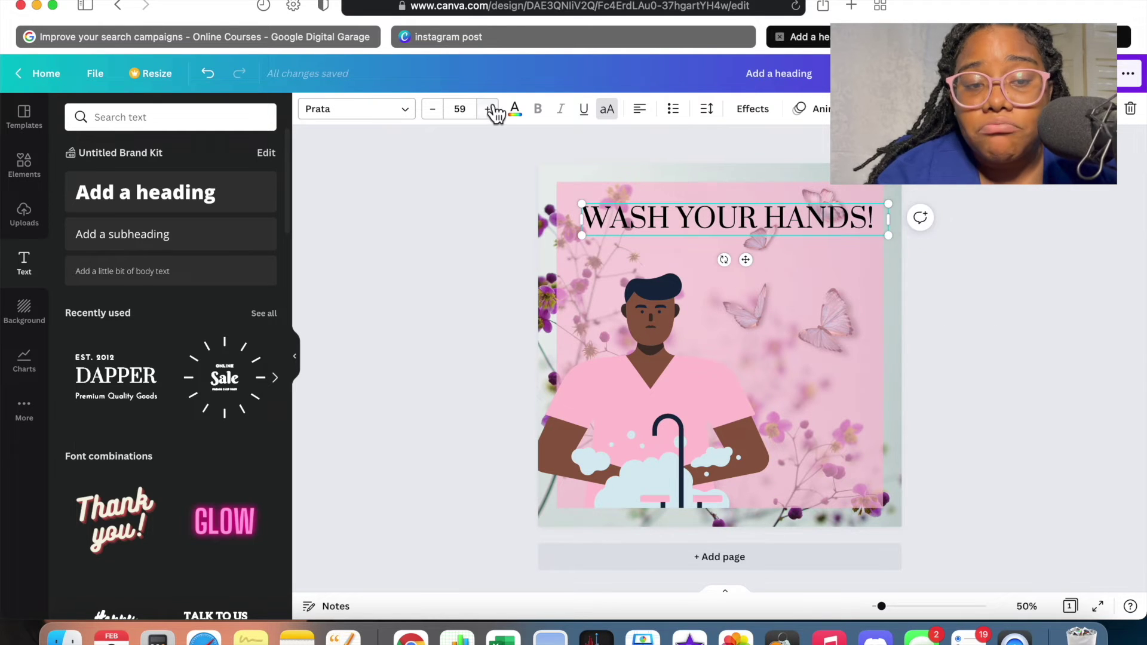
Step: Try a slightly larger font size on the heading and return it to 59
left_click(491, 109)
left_click(491, 108)
left_click(492, 109)
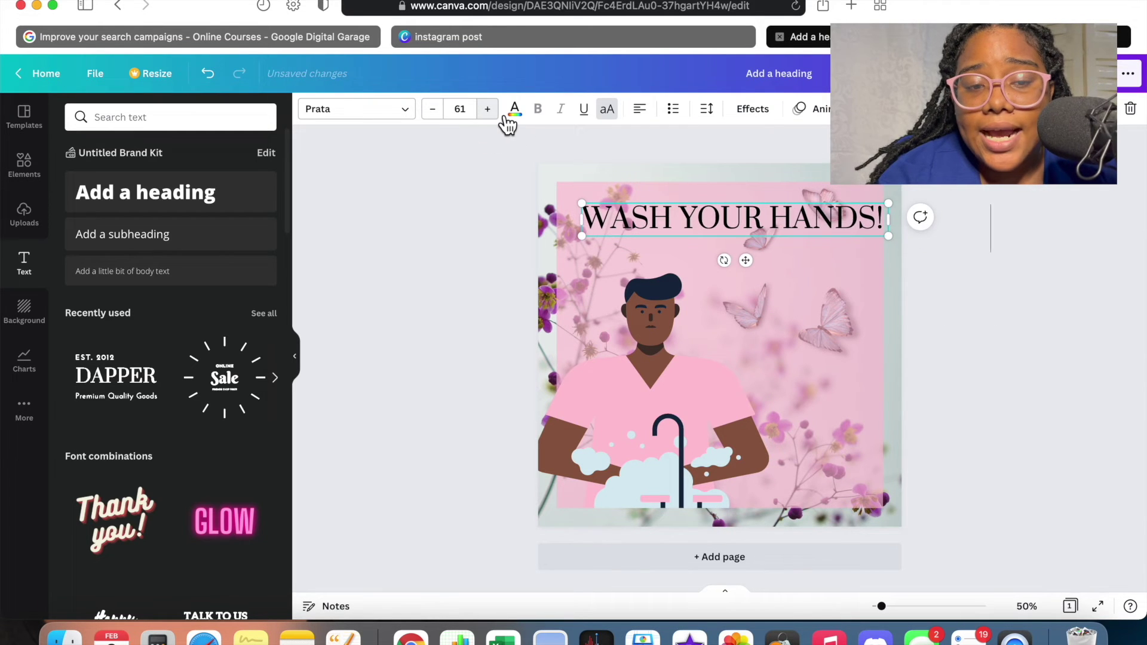
left_click(432, 110)
left_click(433, 110)
left_click(433, 110)
Step: Try teal and white as the heading's text color, and set it back to black
left_click(515, 110)
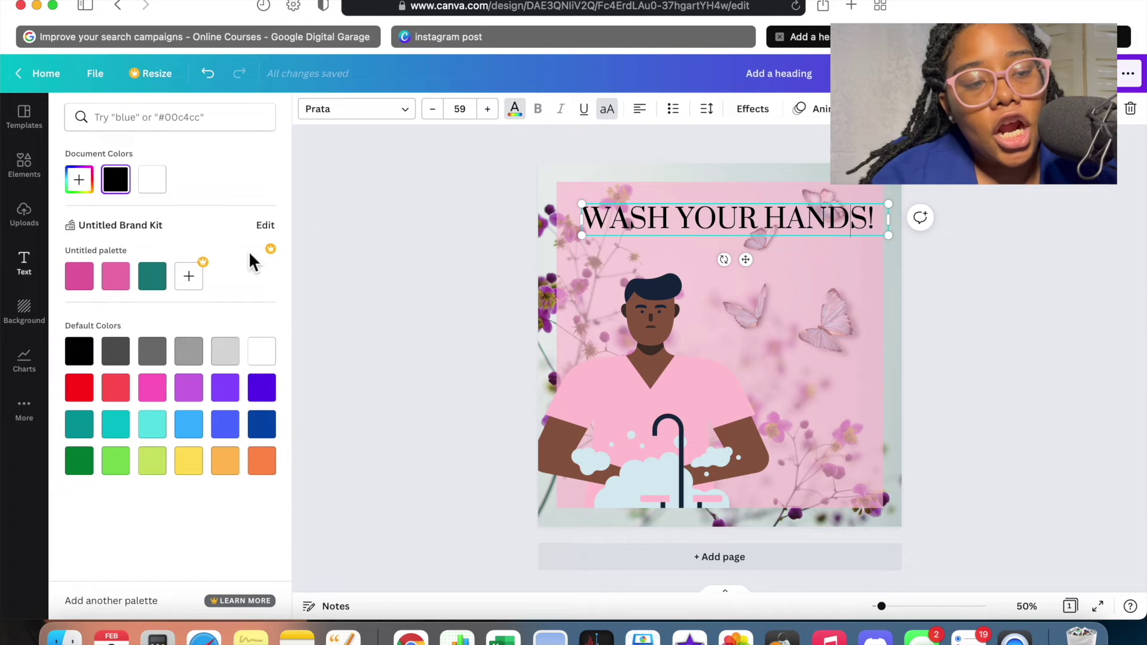
left_click(153, 277)
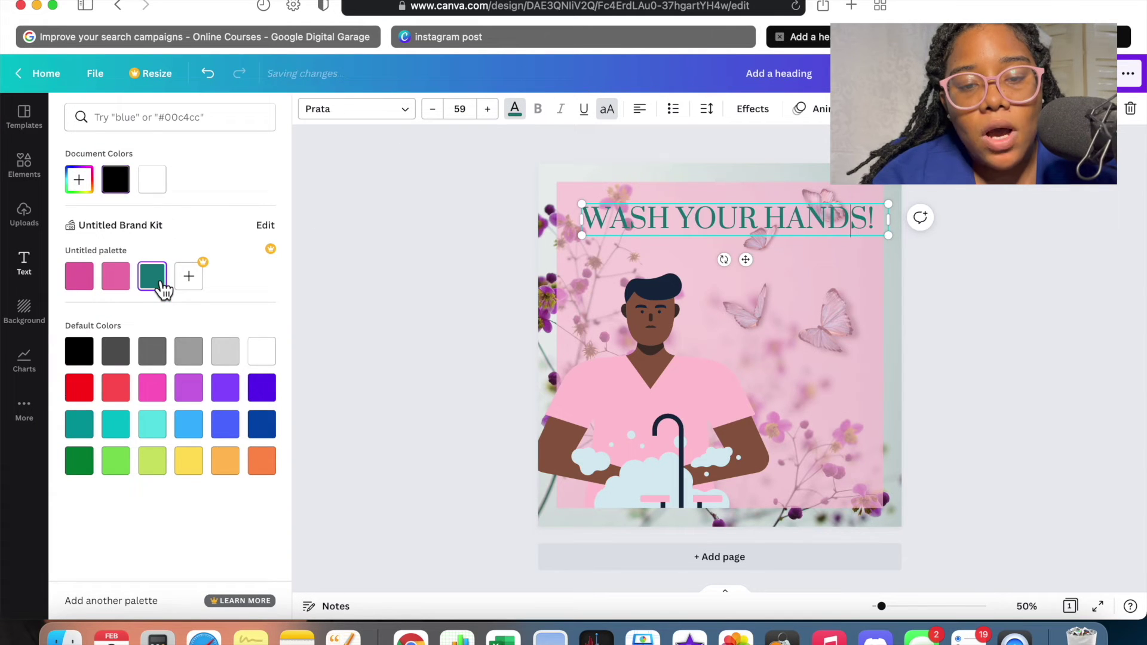
left_click(153, 180)
left_click(79, 352)
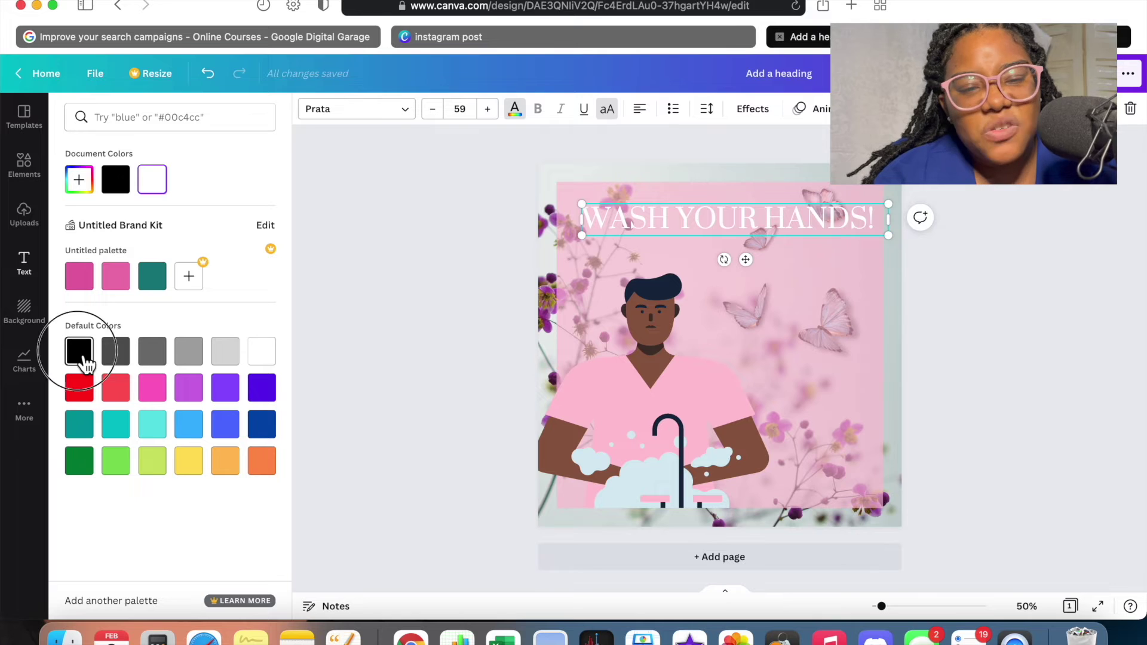
left_click(819, 304)
Step: Move the heading slightly down and to the left, and underline its text
left_click(777, 224)
left_click_drag(744, 260, 741, 278)
left_click(584, 111)
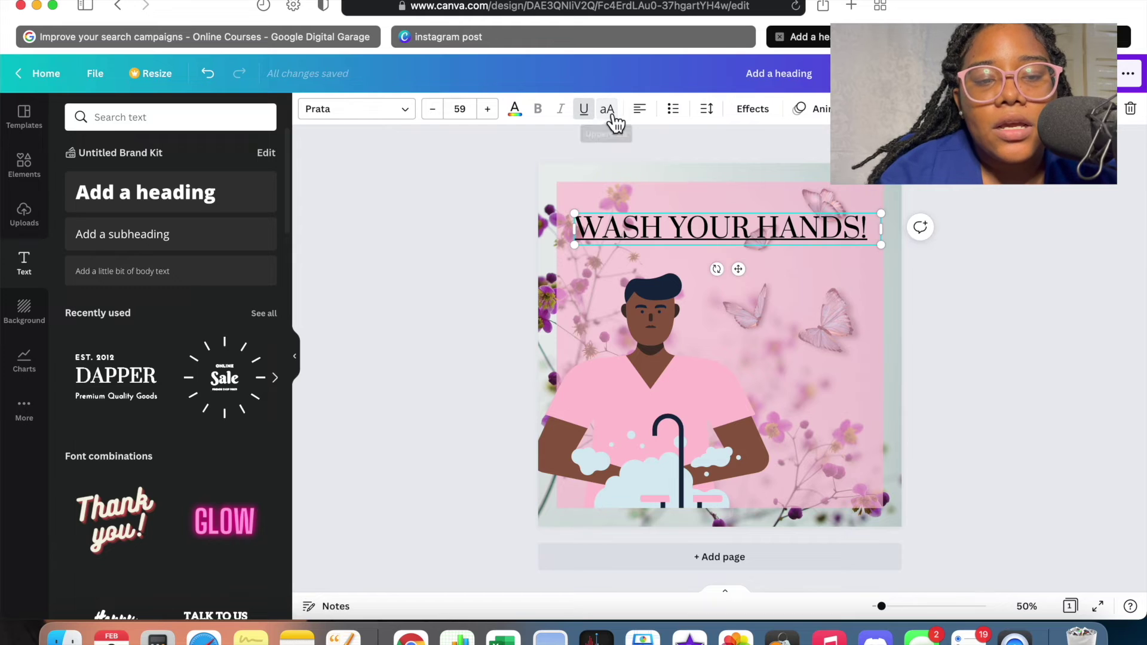
Step: Toggle the heading's uppercase formatting off and back on
left_click(607, 118)
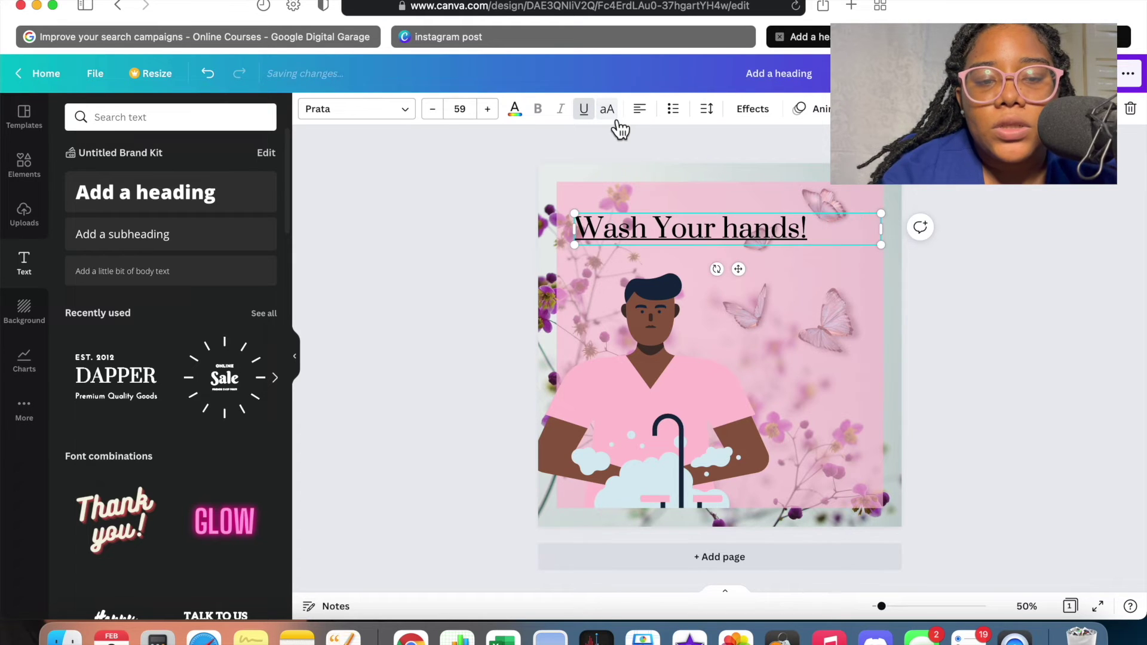
left_click(620, 124)
left_click(620, 124)
left_click(620, 124)
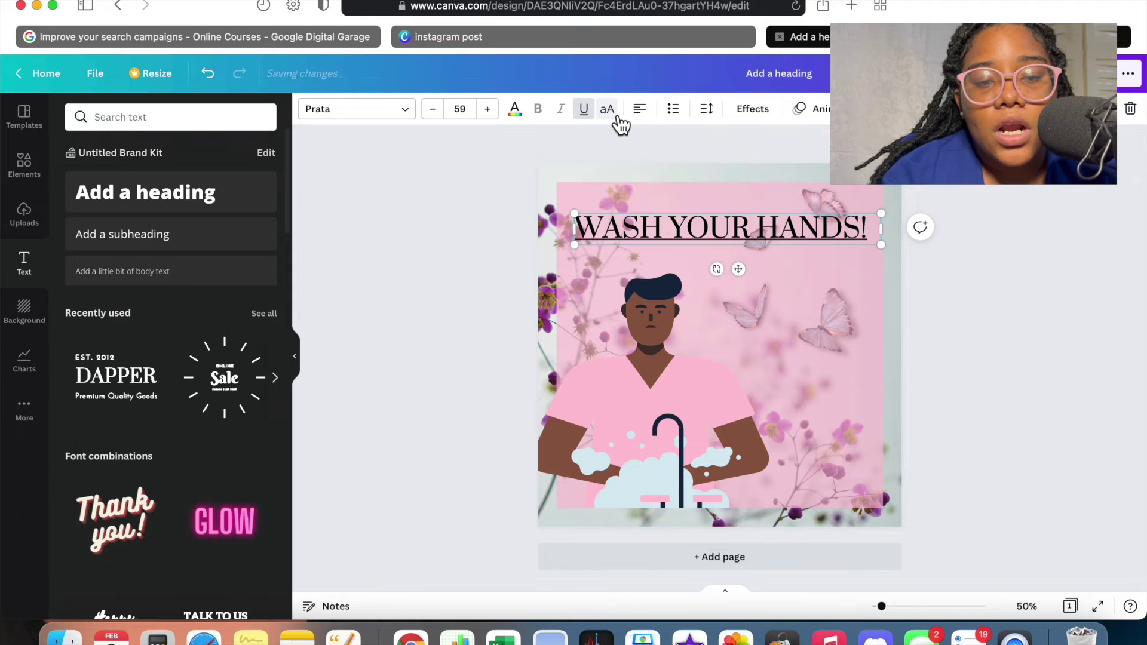
Step: Right-align the heading text and check its letter and line spacing options
left_click(656, 125)
left_click(655, 125)
left_click(716, 120)
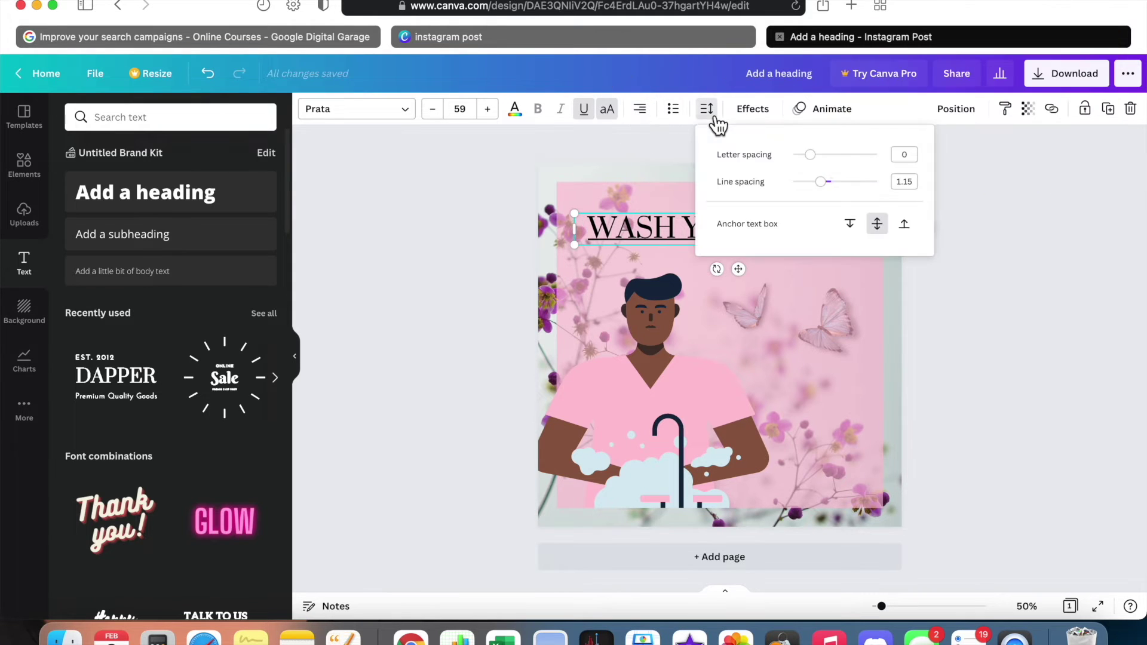
left_click(718, 126)
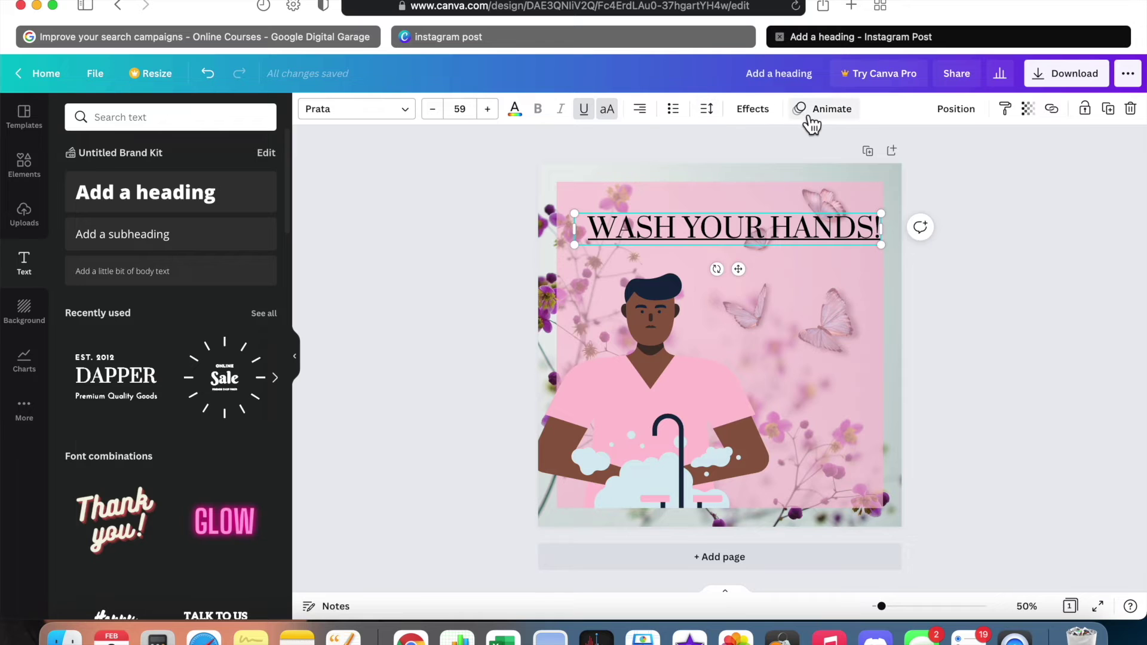
Step: Try the Splice, Lift and Shadow effects on the heading
left_click(771, 115)
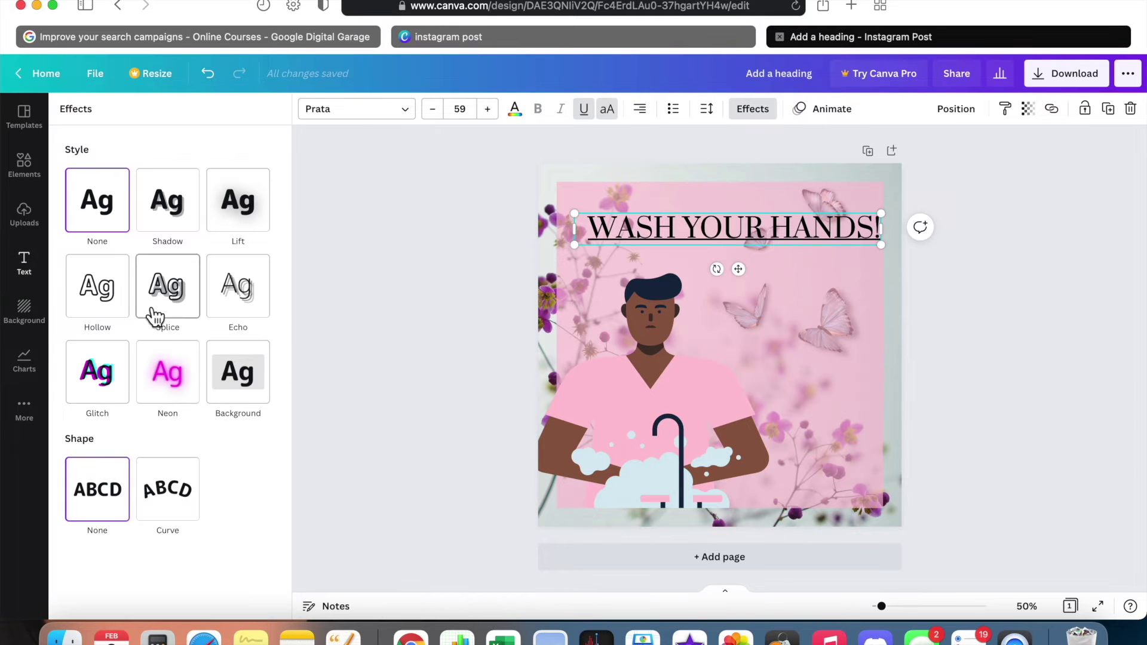
left_click(199, 306)
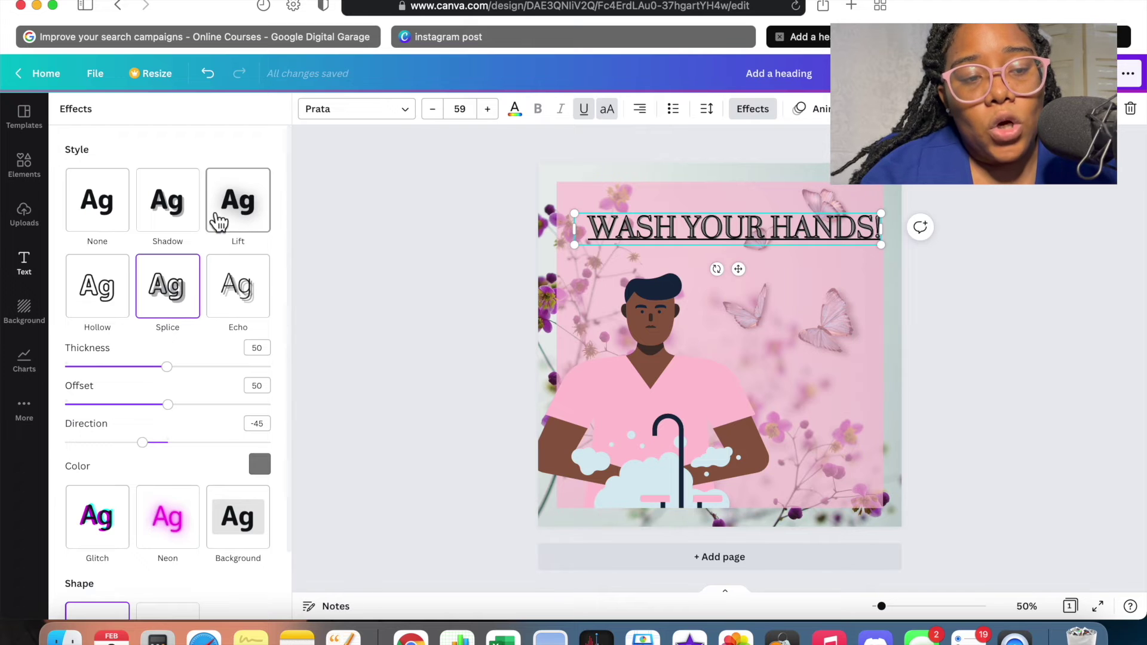
left_click(247, 227)
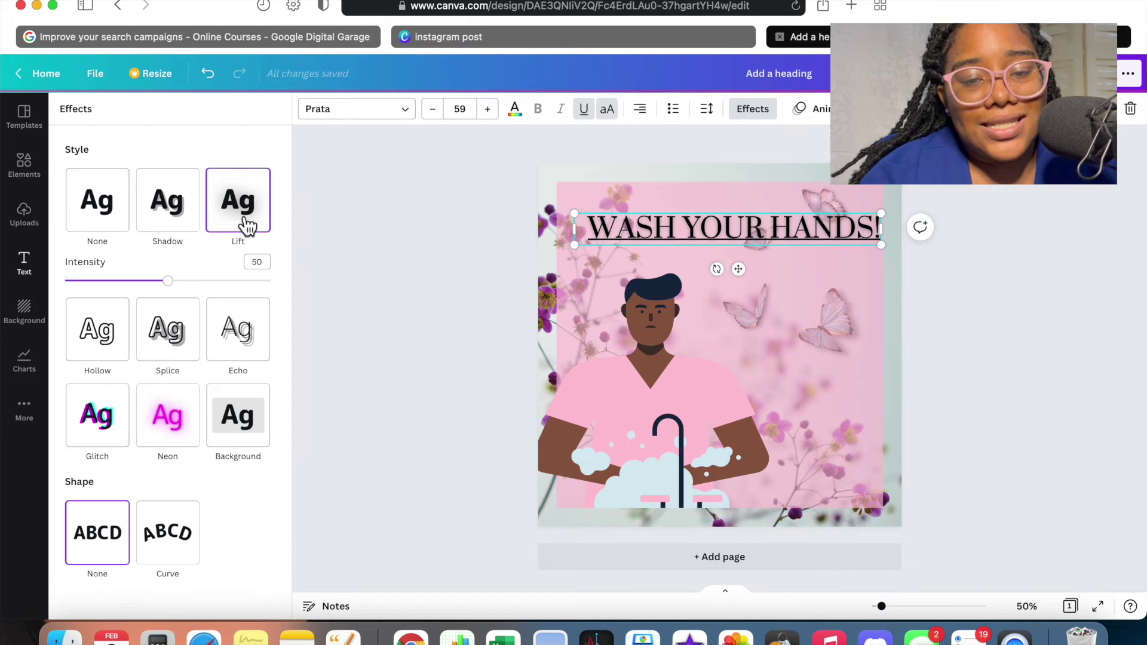
left_click(184, 222)
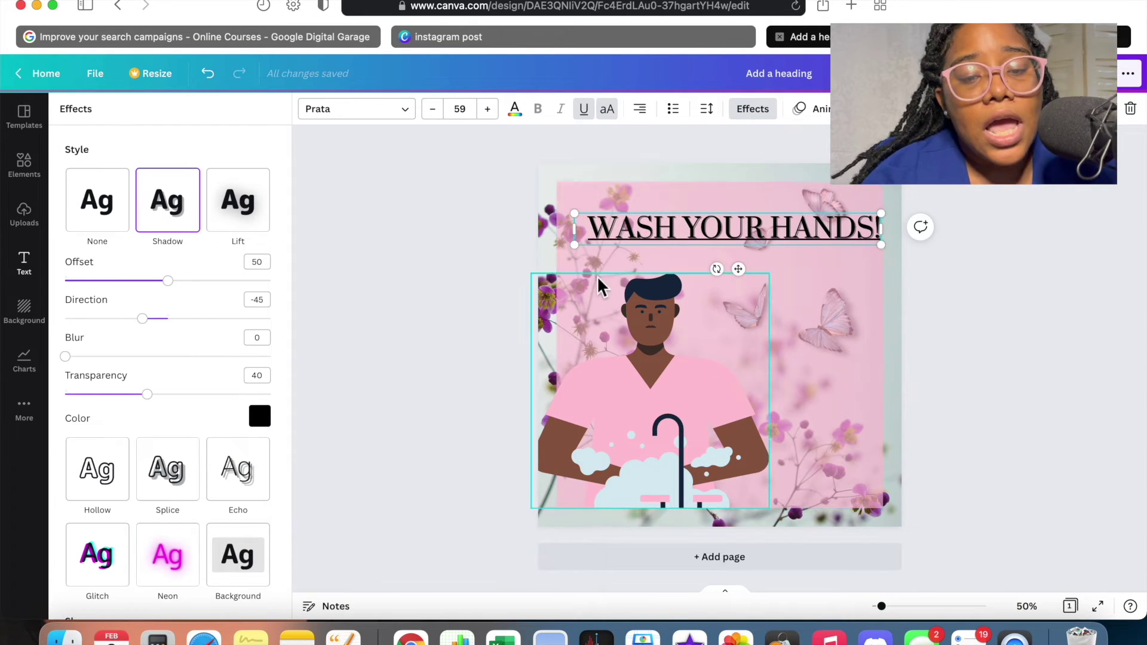
Step: Scale the heading to font size 63.9 with no text effect and fit it across the upper part of the pink square
left_click_drag(881, 244, 938, 366)
left_click_drag(777, 278, 720, 270)
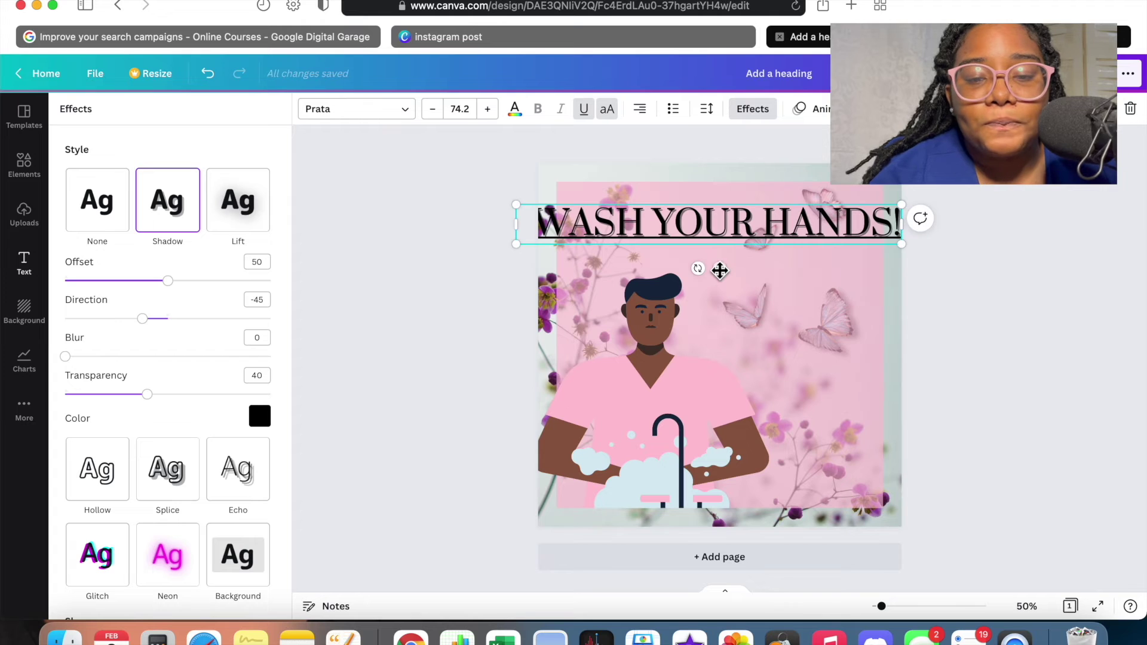
left_click_drag(901, 250, 849, 240)
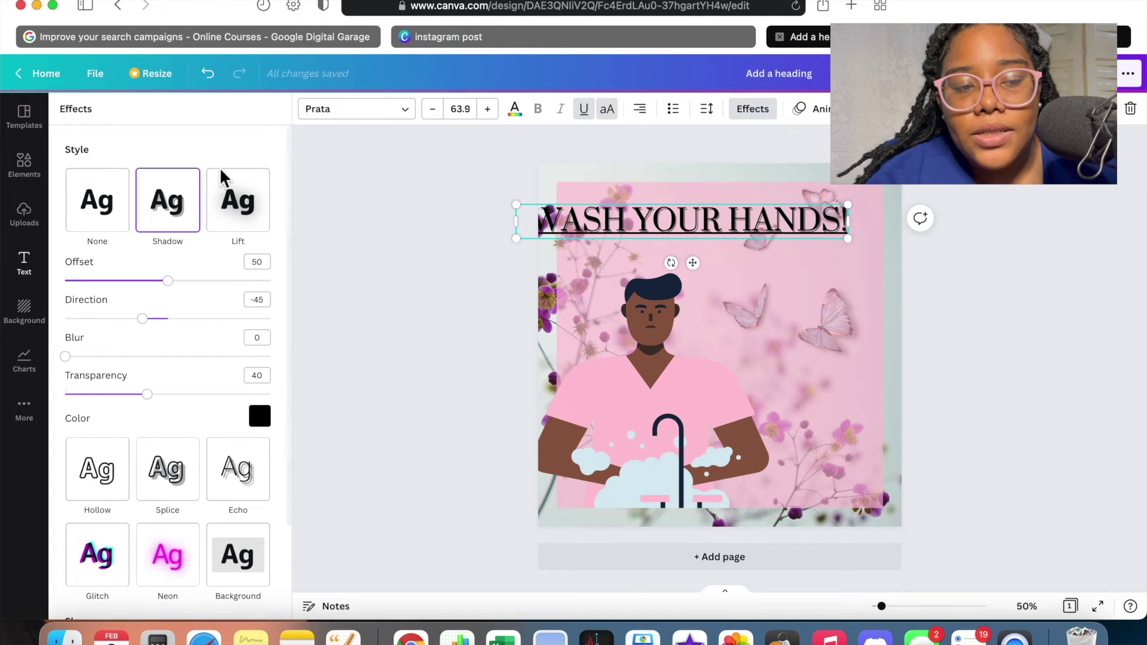
left_click(120, 207)
left_click_drag(693, 263, 727, 272)
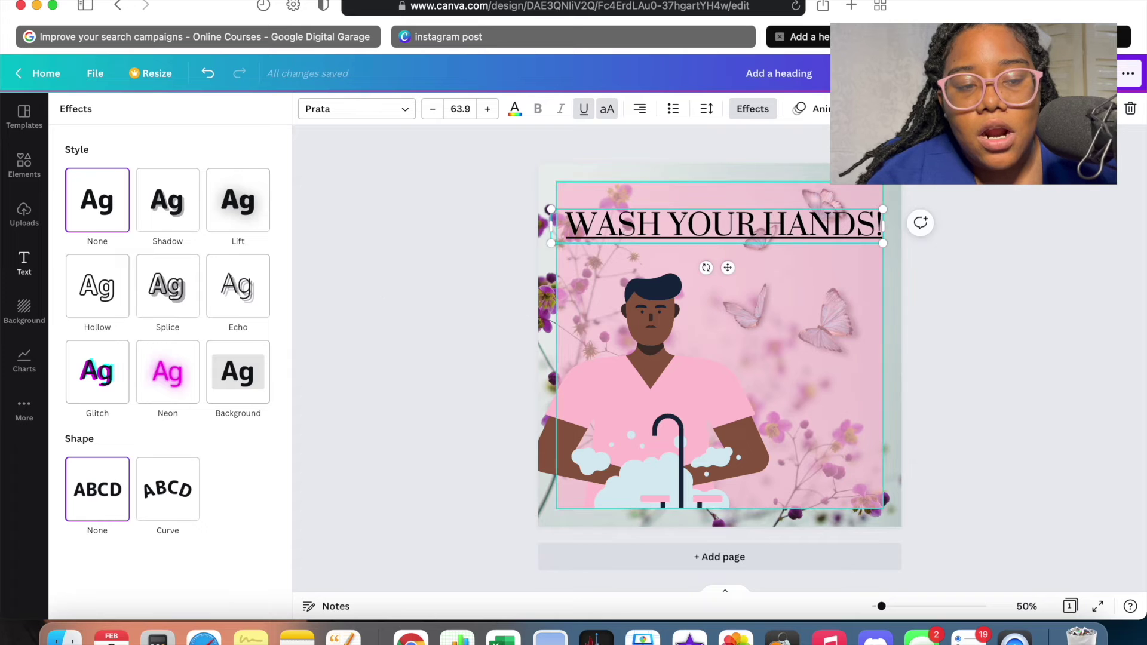
Step: Add a teal square from the recently used elements to the design
left_click(24, 311)
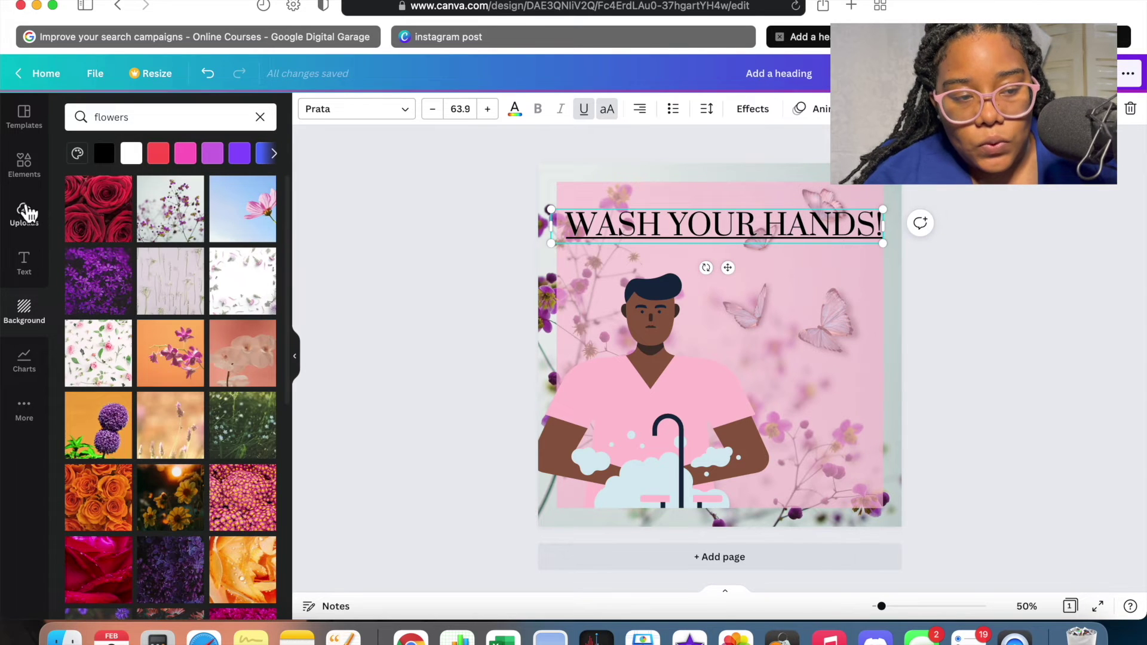
left_click(27, 181)
left_click(98, 216)
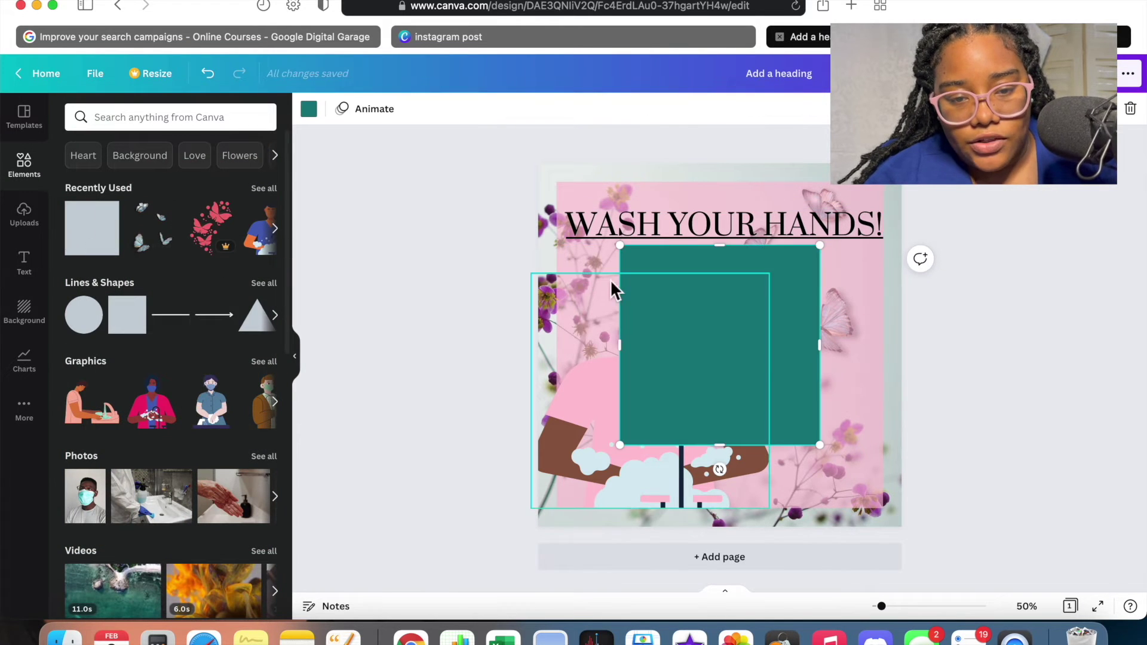
Step: Reshape the teal square into a wide, thin banner spanning the full design width behind the heading
left_click_drag(679, 341, 508, 264)
left_click_drag(753, 264, 769, 263)
left_click(923, 272)
left_click_drag(923, 274, 968, 282)
left_click_drag(736, 361, 740, 249)
left_click_drag(736, 164, 736, 200)
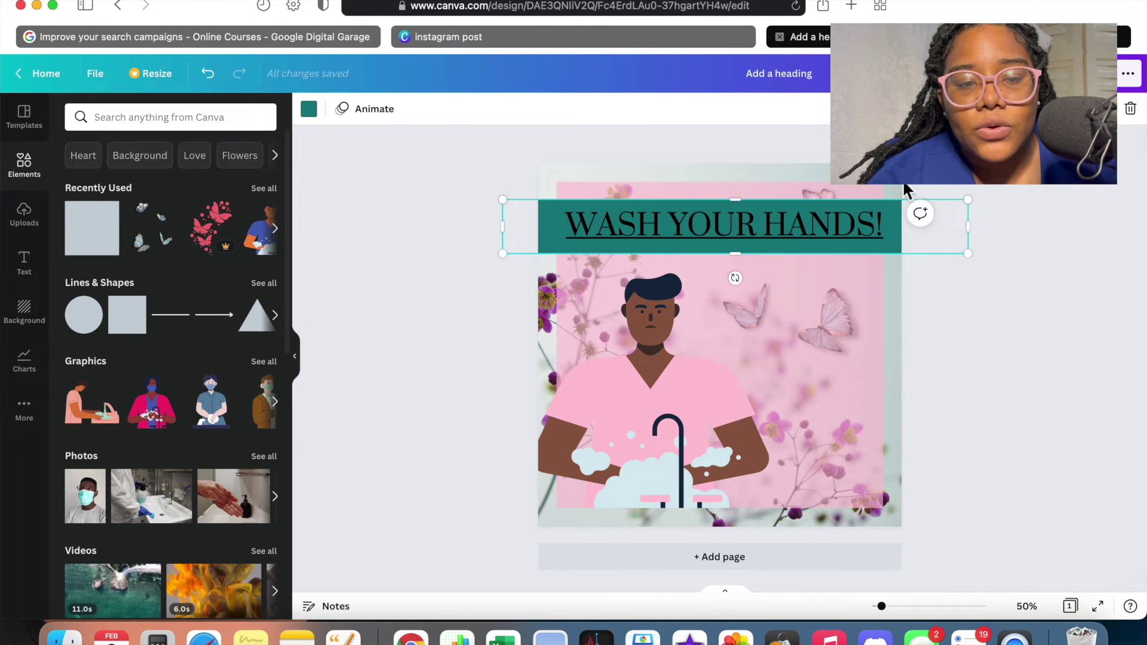
Step: Recolour the banner with the very pale blue swatch from The Deep Blue palette
left_click(312, 111)
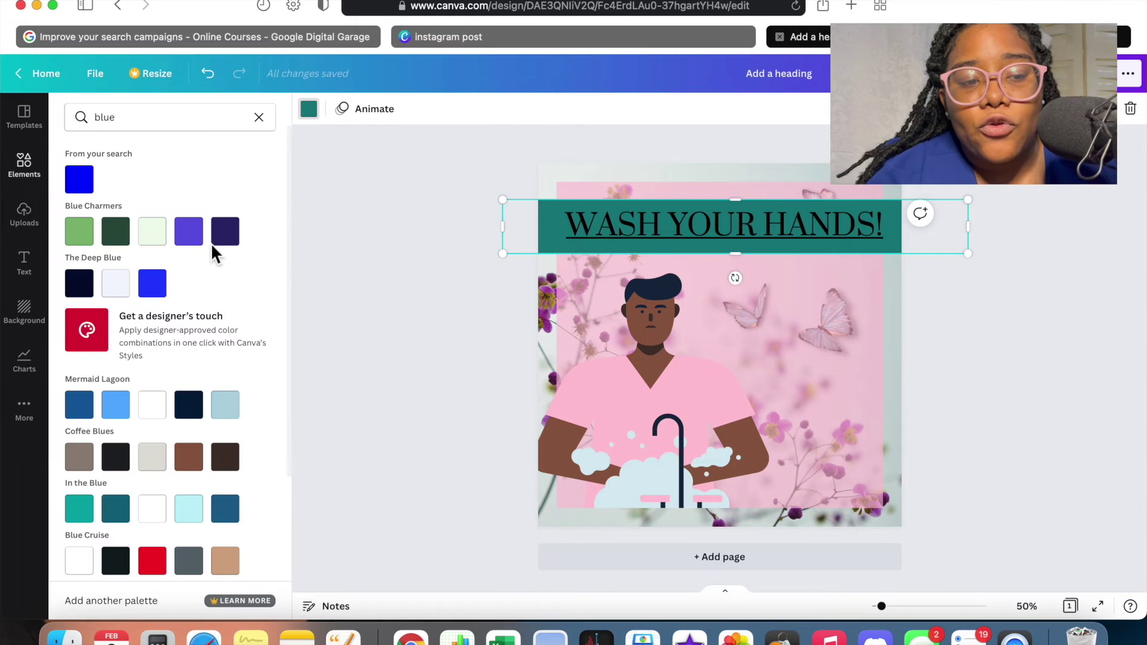
left_click(164, 233)
left_click(116, 283)
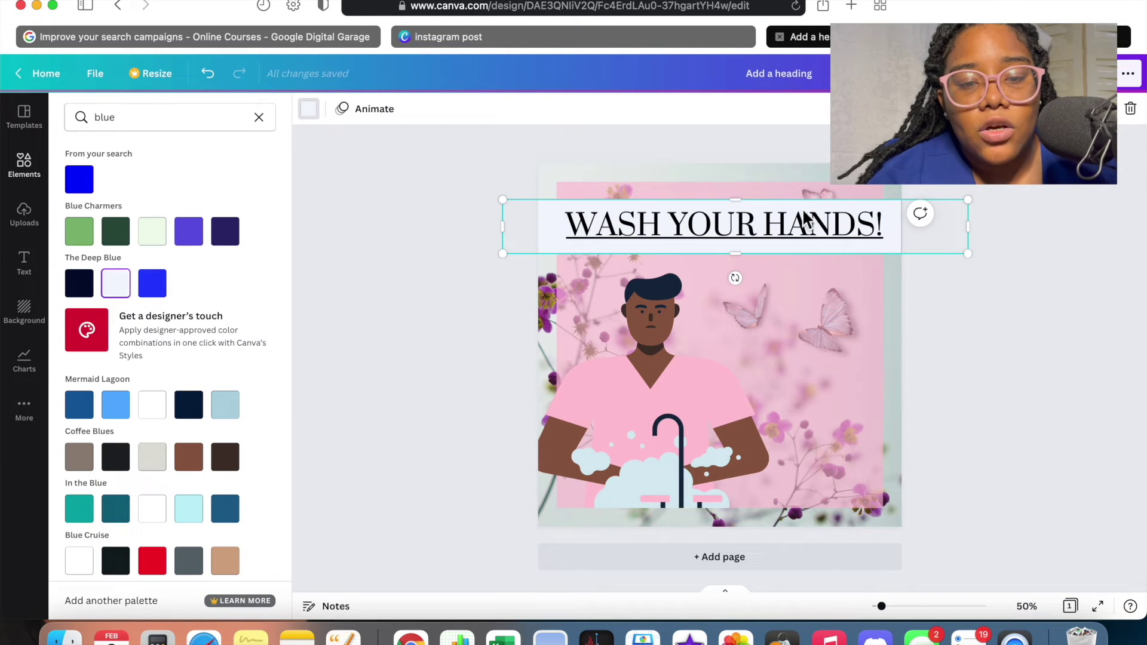
Step: Remove the underline from the heading and nudge the text slightly down within the banner
left_click(819, 332)
left_click(823, 250)
left_click(777, 227)
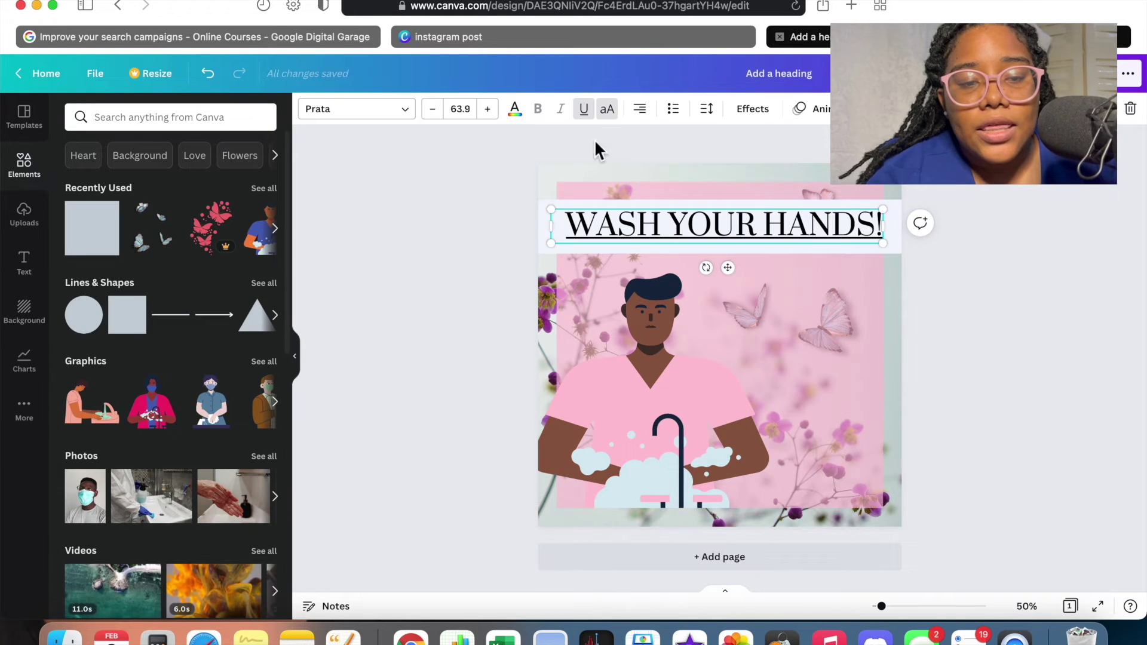
left_click(584, 109)
left_click_drag(729, 270, 734, 282)
left_click(790, 310)
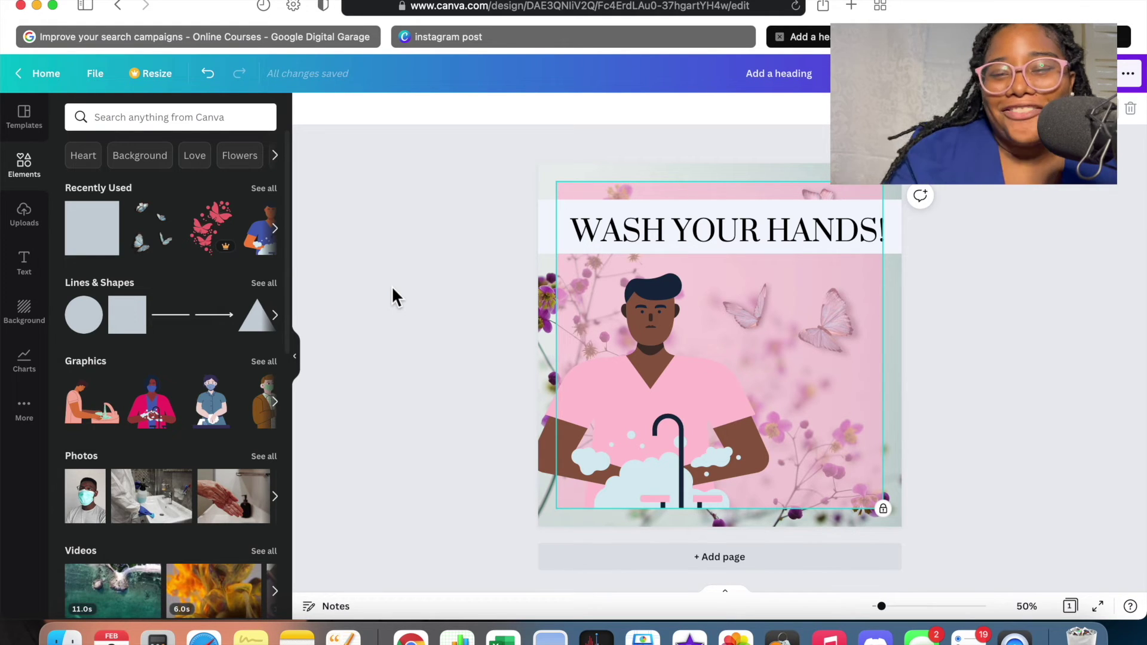
Step: Select the heading and its banner together and shift both slightly up and to the left
left_click(455, 280)
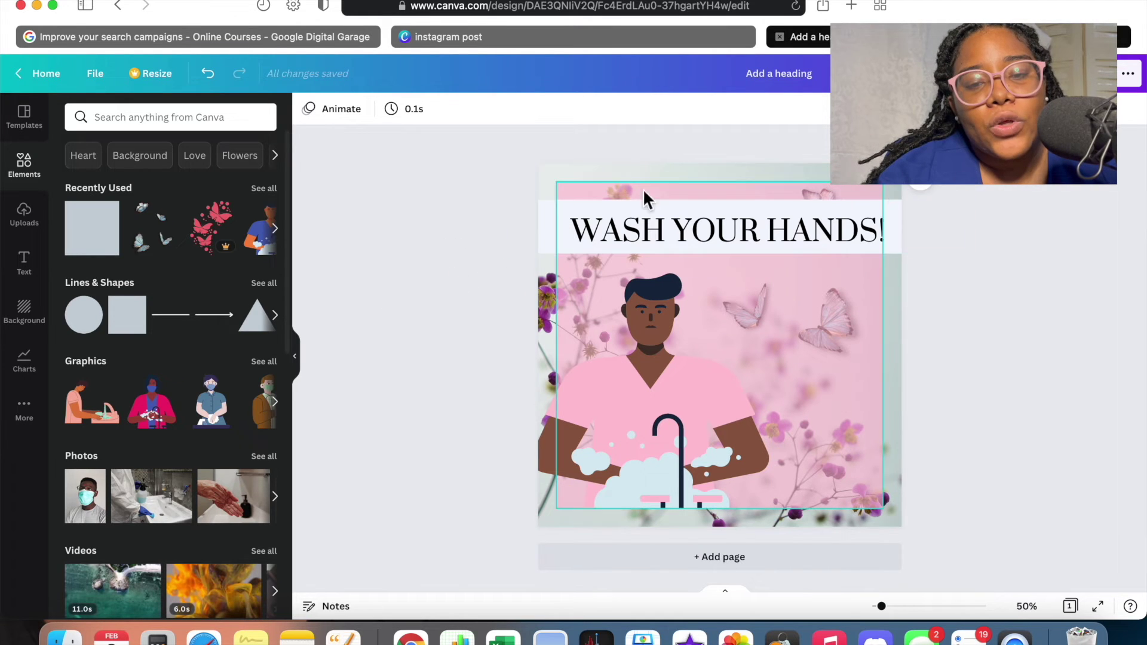
left_click(795, 232)
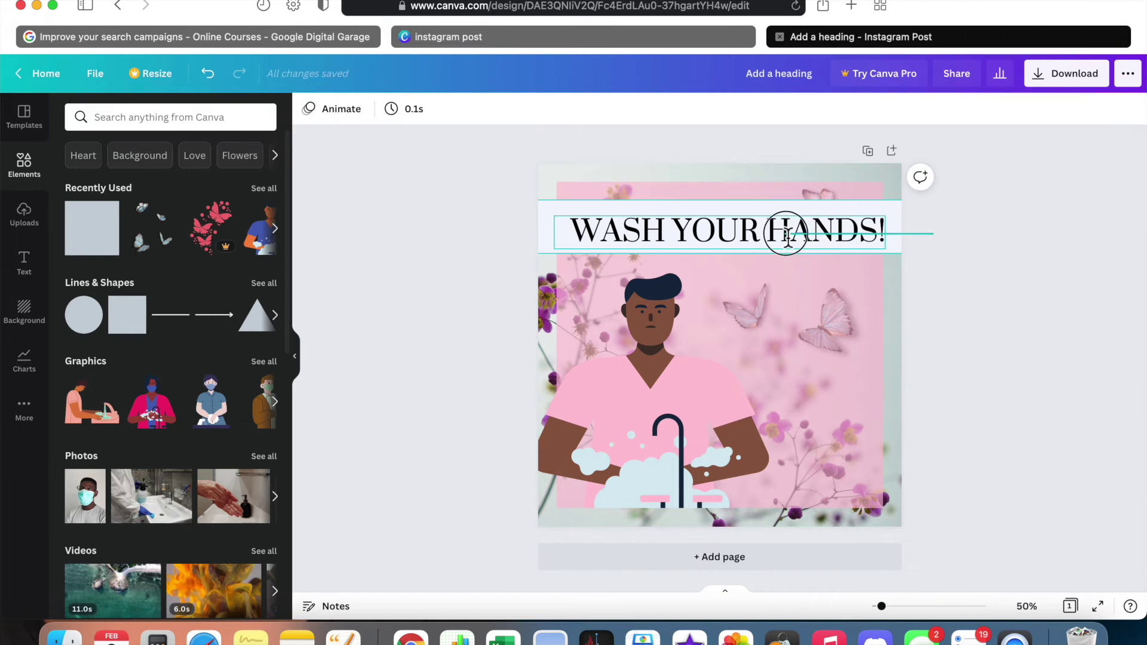
left_click(995, 113)
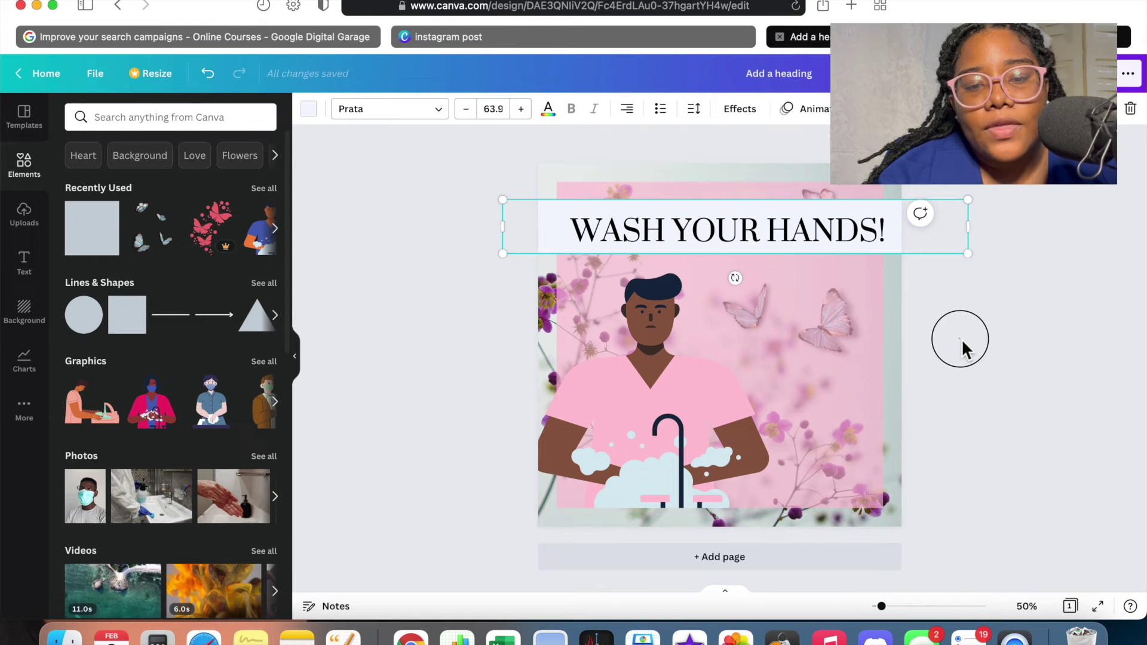
left_click_drag(840, 248, 827, 226)
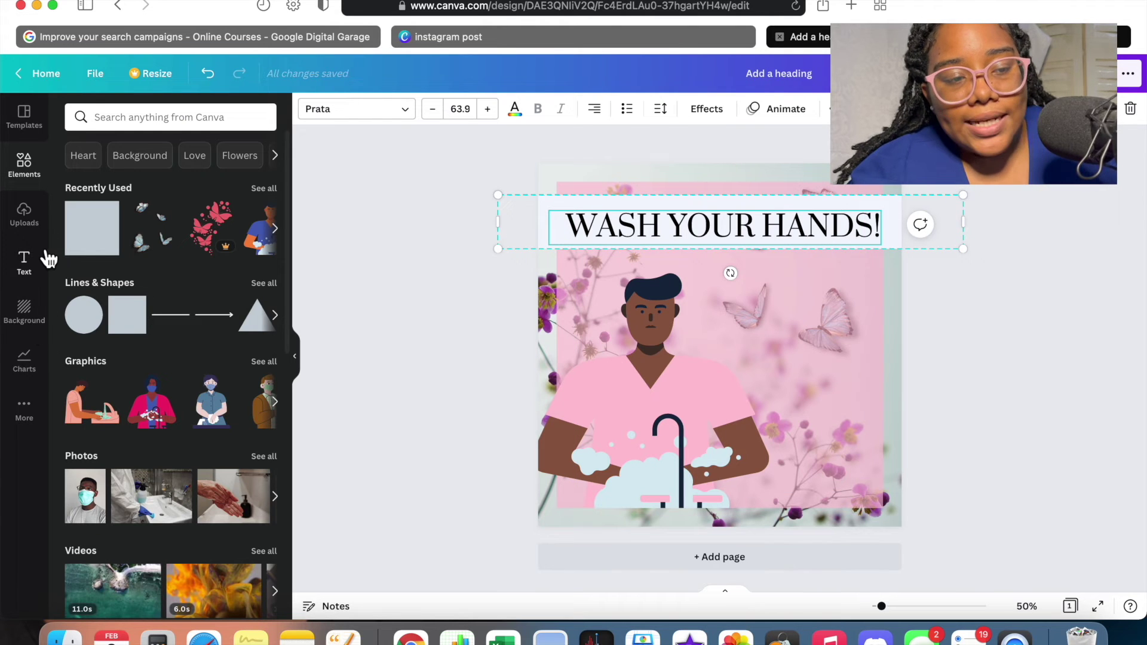
Step: Add The Layman's Doctor logo from the uploads, shrink it and place it in the design's lower-left corner
left_click(23, 217)
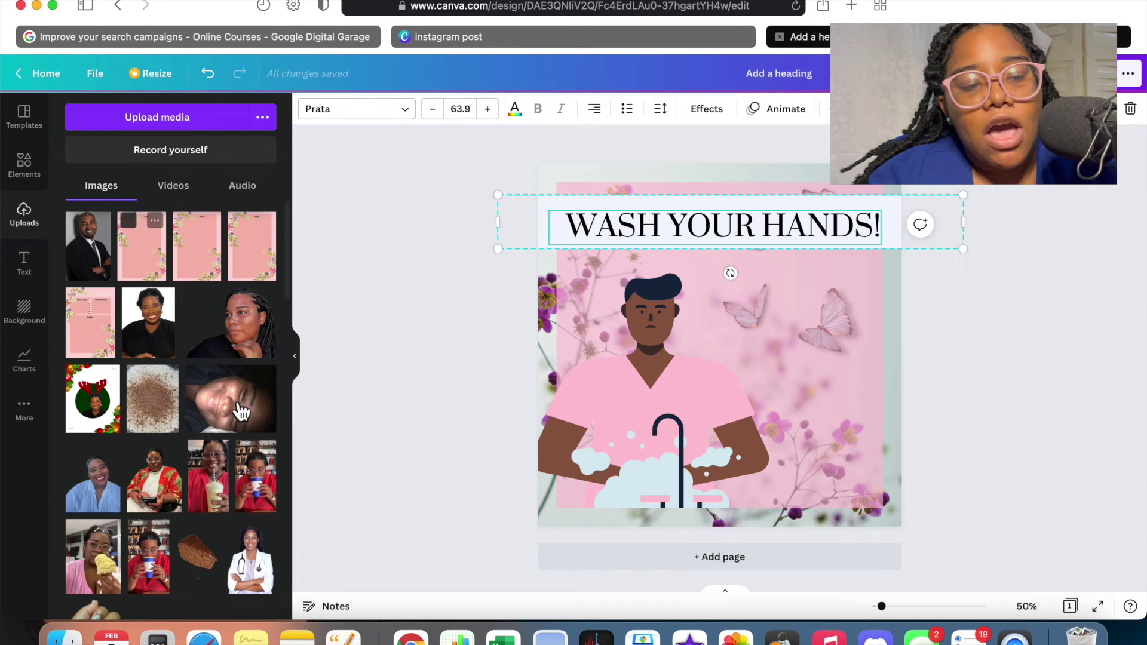
scroll(225, 461, "down", 1)
scroll(224, 460, "down", 15)
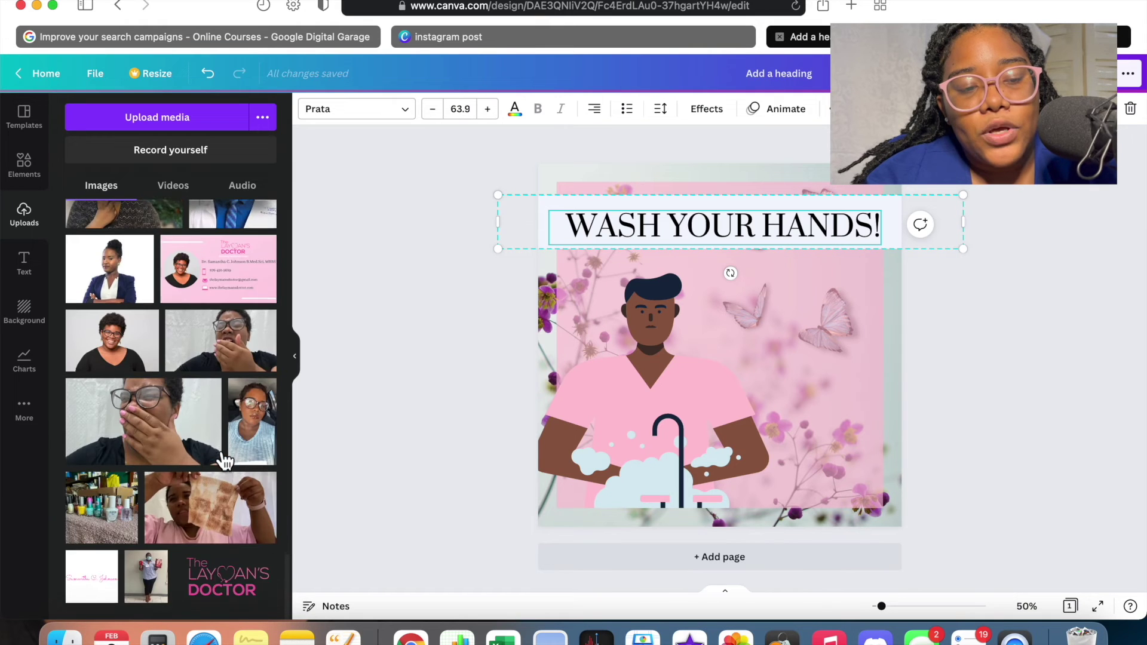
left_click(243, 605)
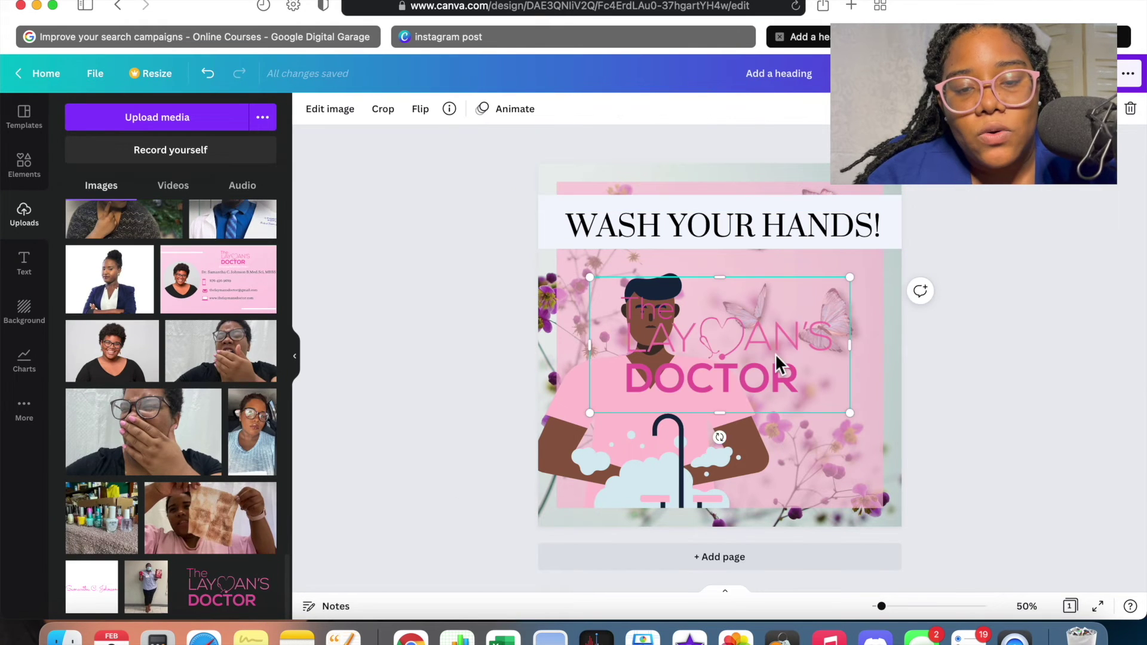
left_click_drag(707, 341, 775, 348)
left_click_drag(910, 412, 733, 310)
left_click_drag(738, 317, 567, 524)
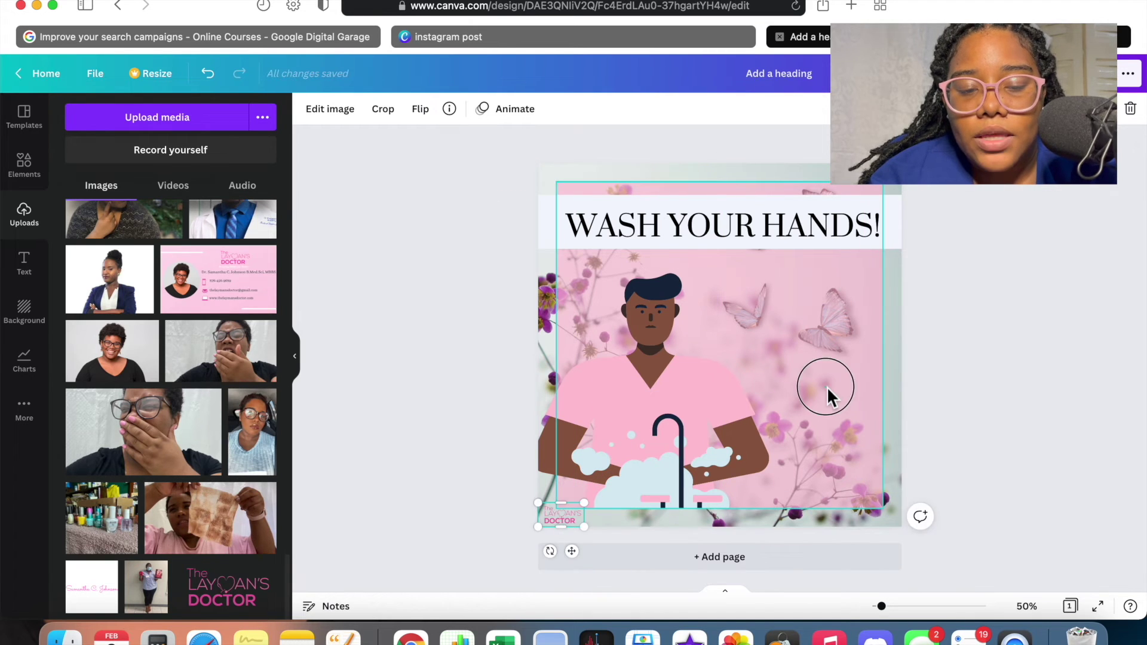
left_click(827, 386)
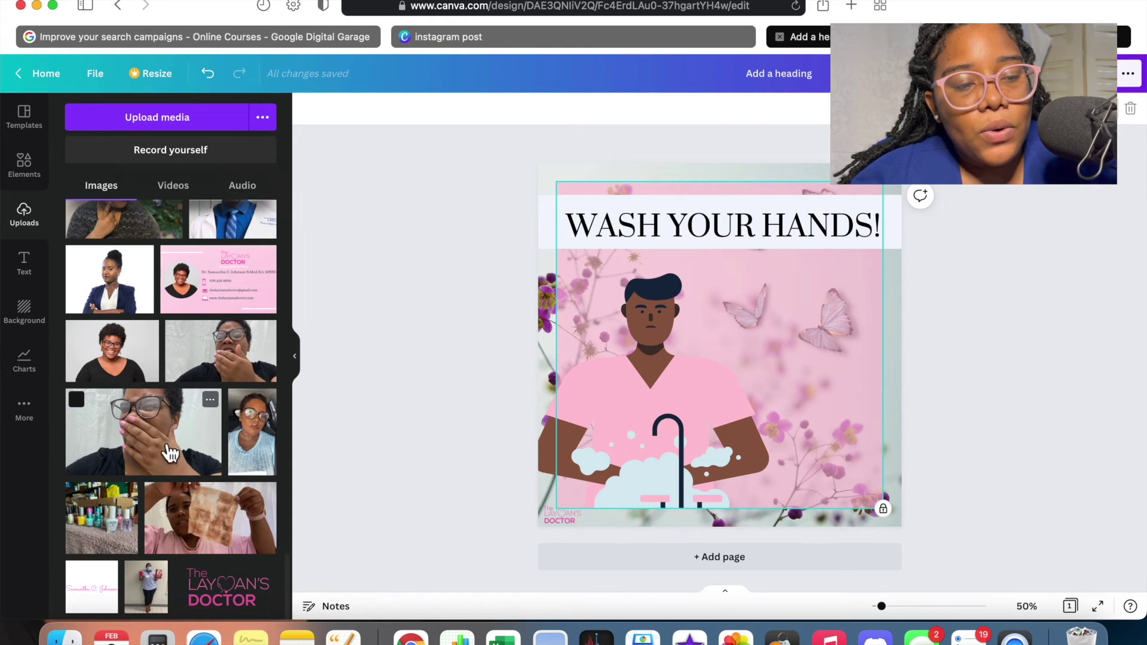
Step: Find the cut-out portrait of the woman in glasses among the uploads and add it to the design
scroll(251, 352, "up", 10)
scroll(249, 353, "up", 5)
scroll(248, 353, "down", 4)
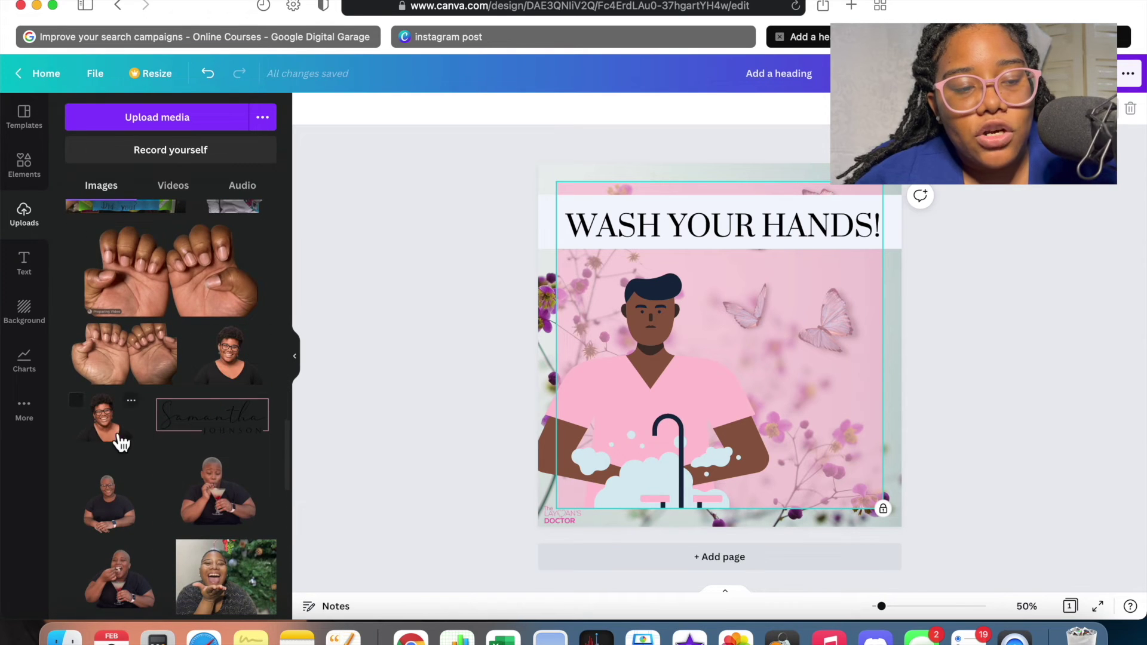
left_click(105, 419)
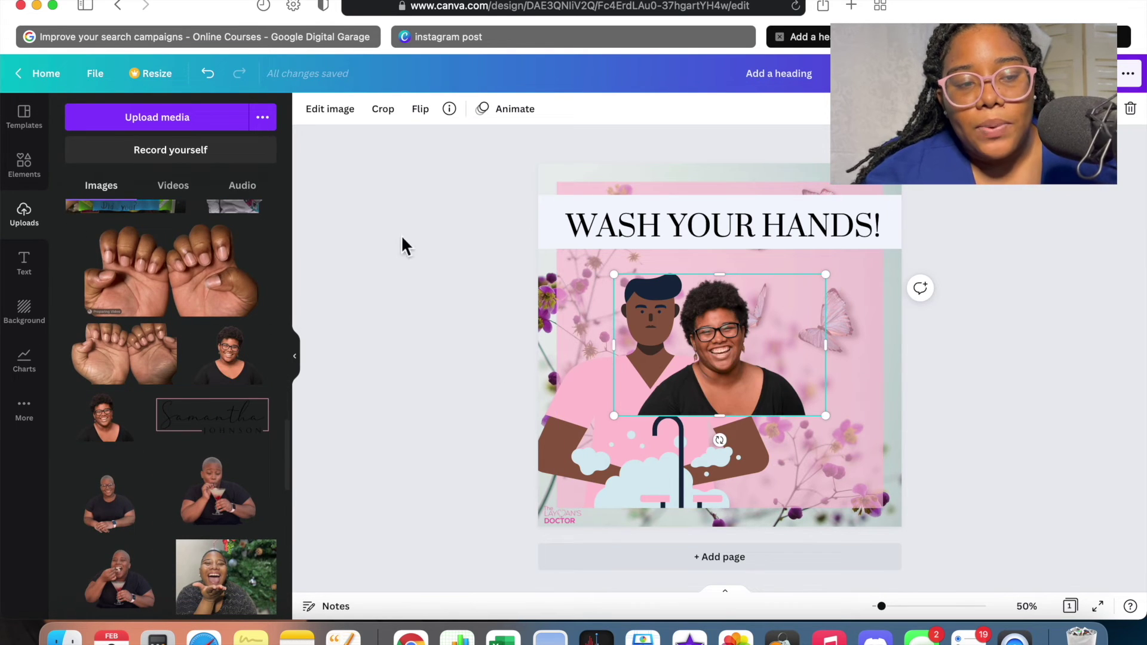
Step: Search the elements for "frames" and add the circular frame to the design
left_click(24, 173)
left_click(190, 117)
type("frames")
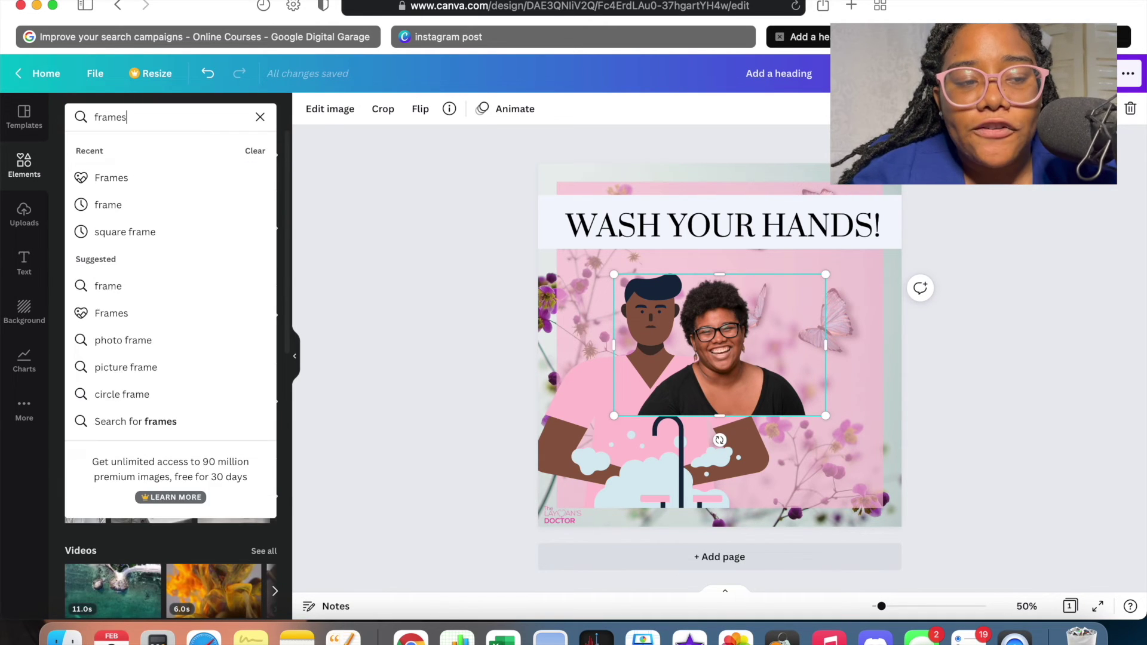
key("Return")
left_click(98, 325)
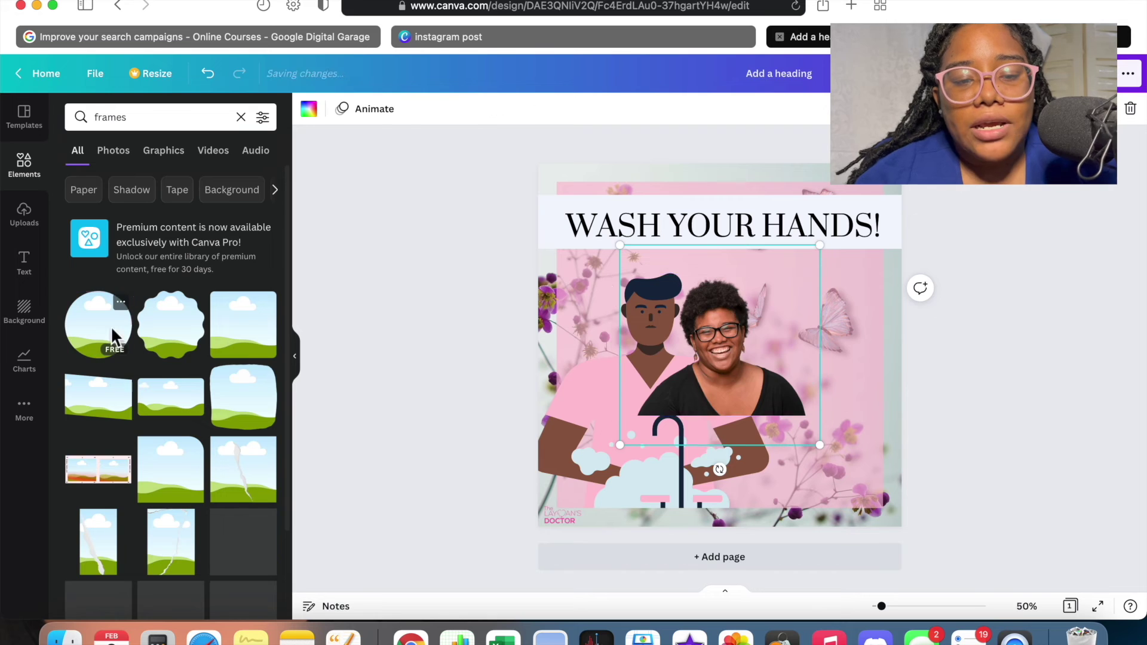
Step: Fill the circular frame with the portrait, then enlarge and position it over the hand-washing graphic
left_click_drag(744, 359, 699, 424)
left_click_drag(805, 348, 698, 407)
left_click_drag(769, 455, 852, 530)
left_click_drag(723, 468, 680, 447)
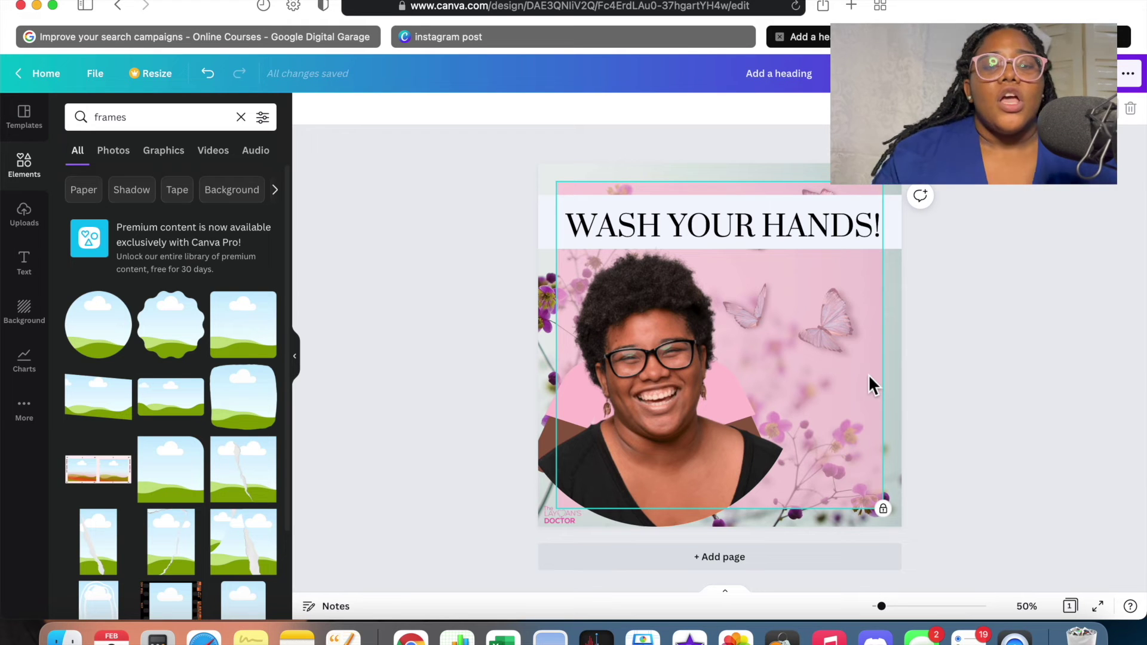
Step: Delete the portrait and its circular frame from the design
left_click(687, 399)
key("BackSpace")
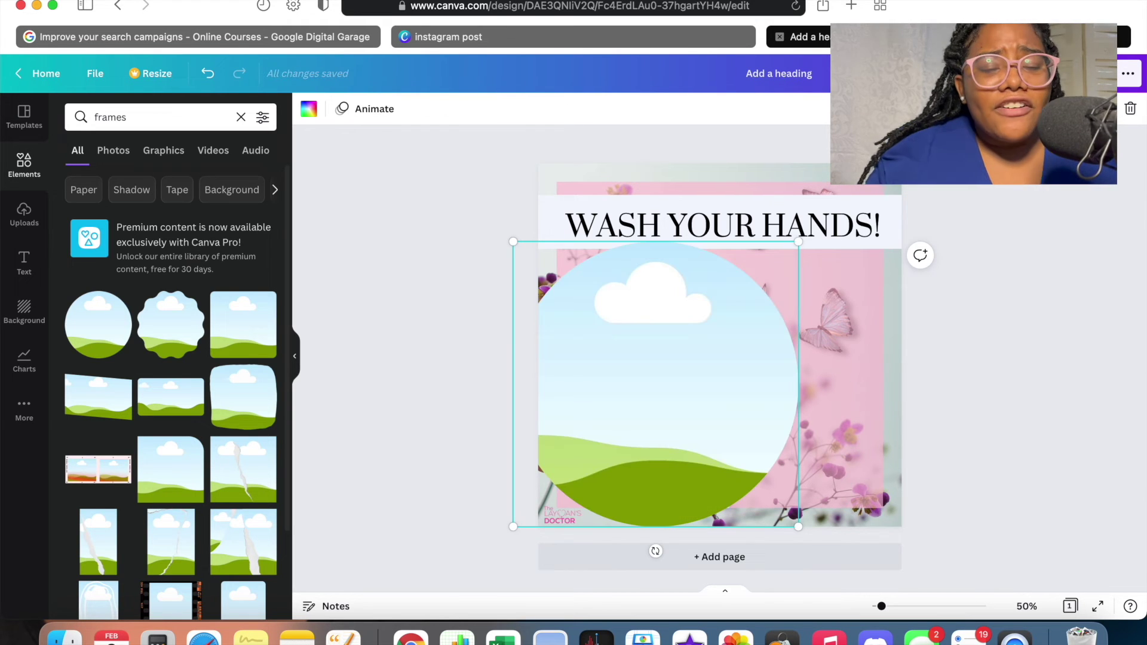
key("BackSpace")
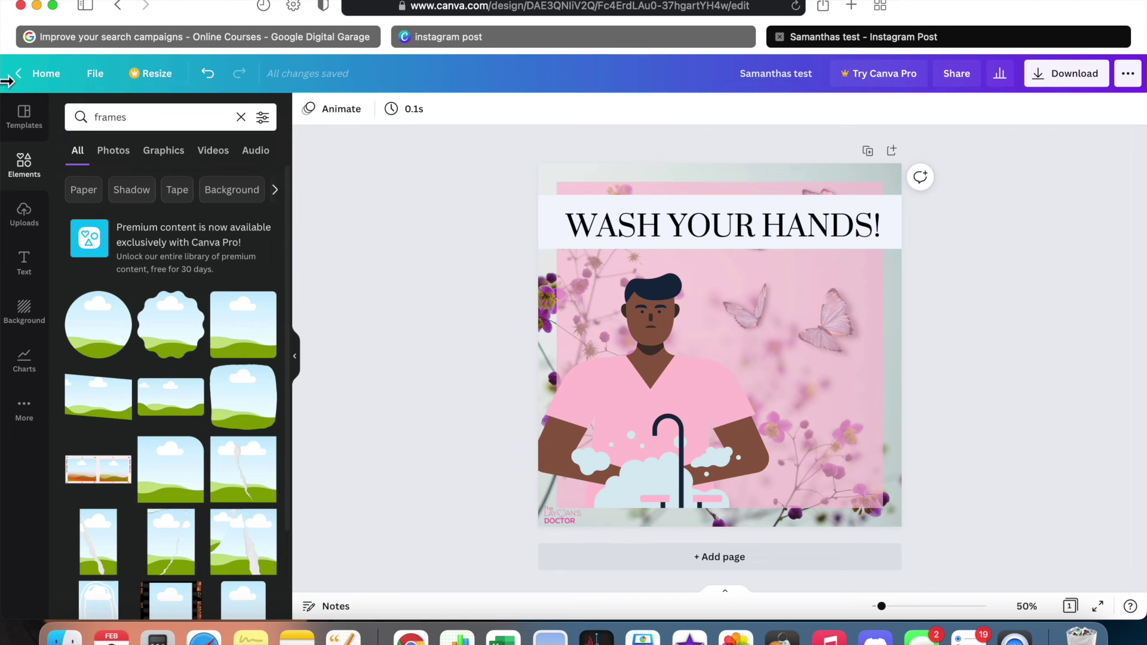
Step: Return to the home page and review the download file types for the newest recent design
left_click(45, 73)
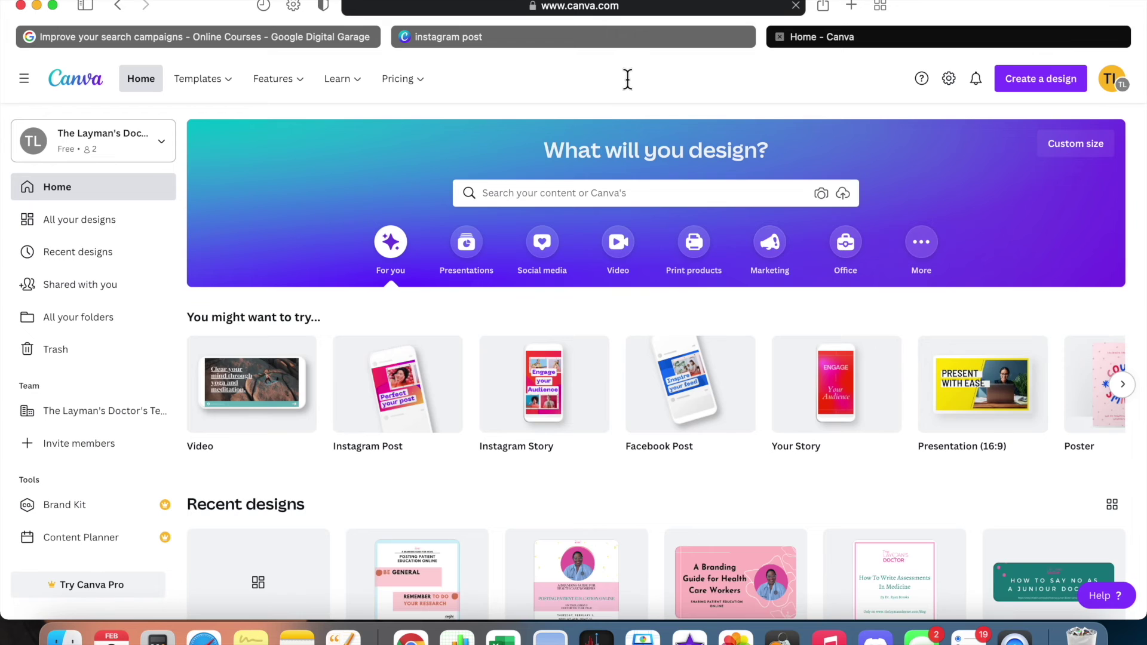
scroll(367, 329, "down", 2)
scroll(365, 329, "down", 2)
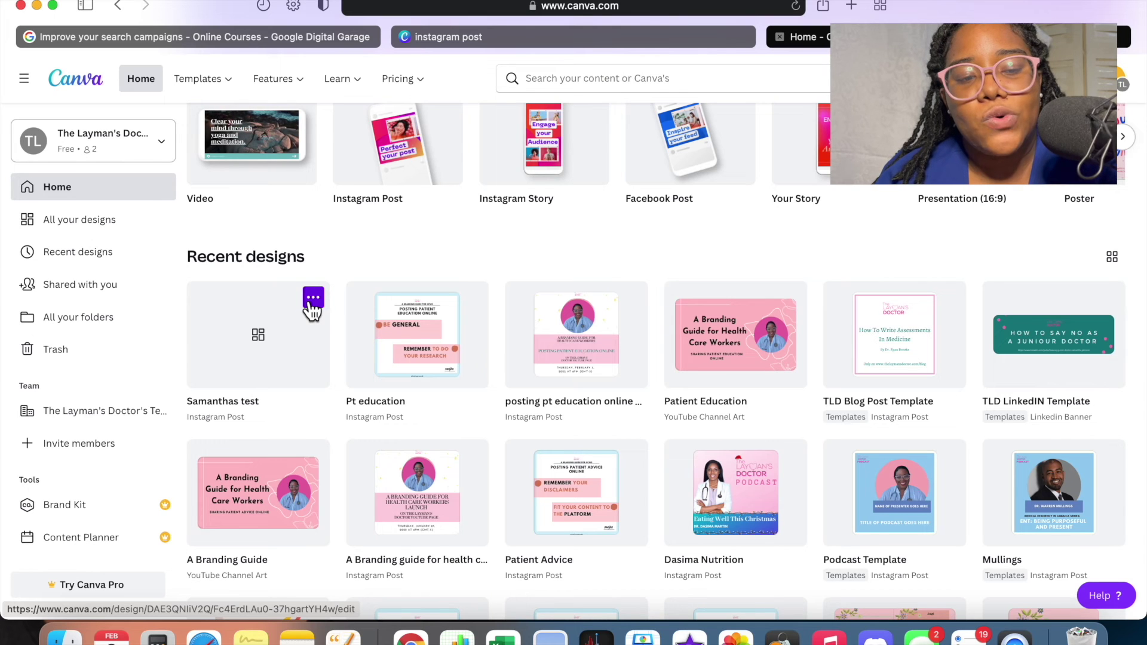
left_click(313, 298)
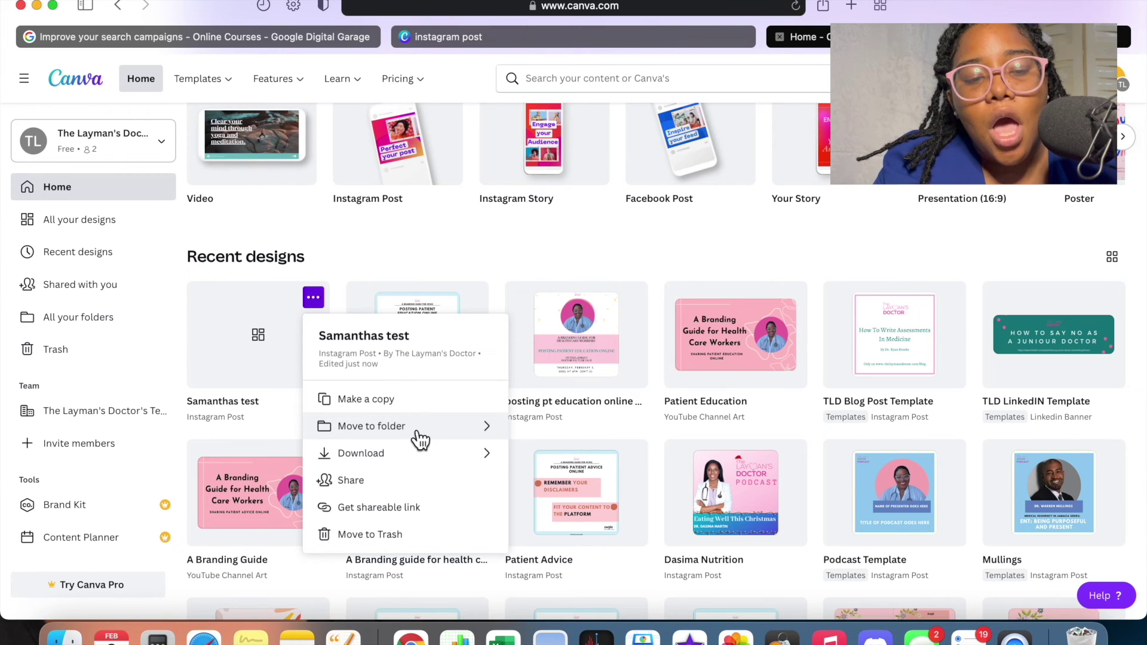
left_click(421, 456)
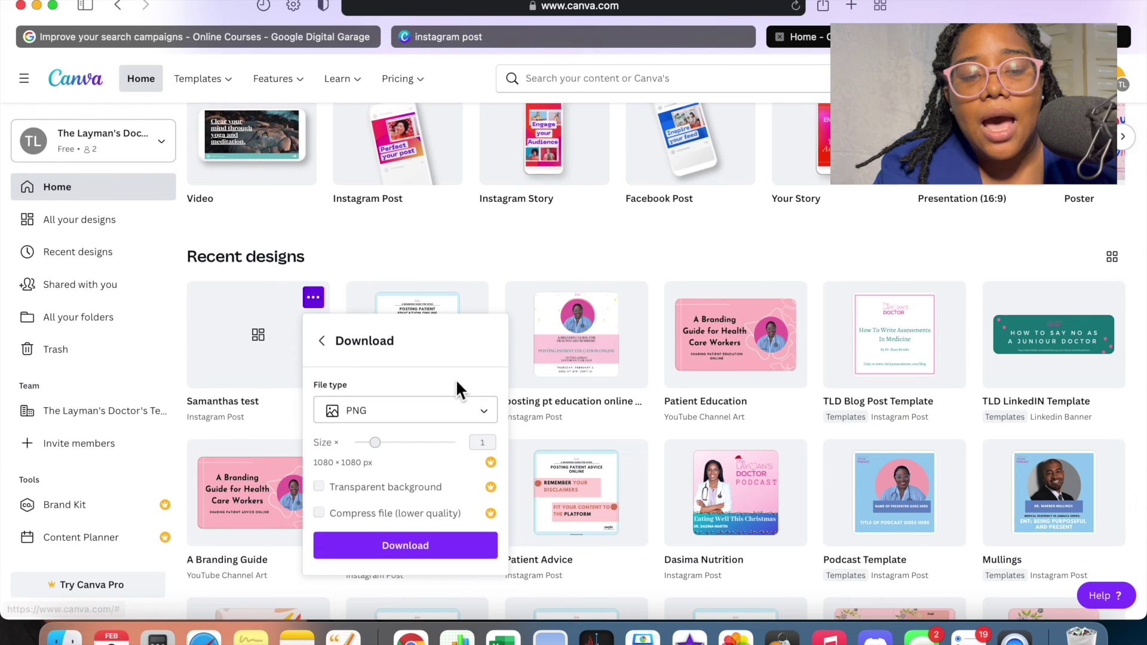
left_click(463, 412)
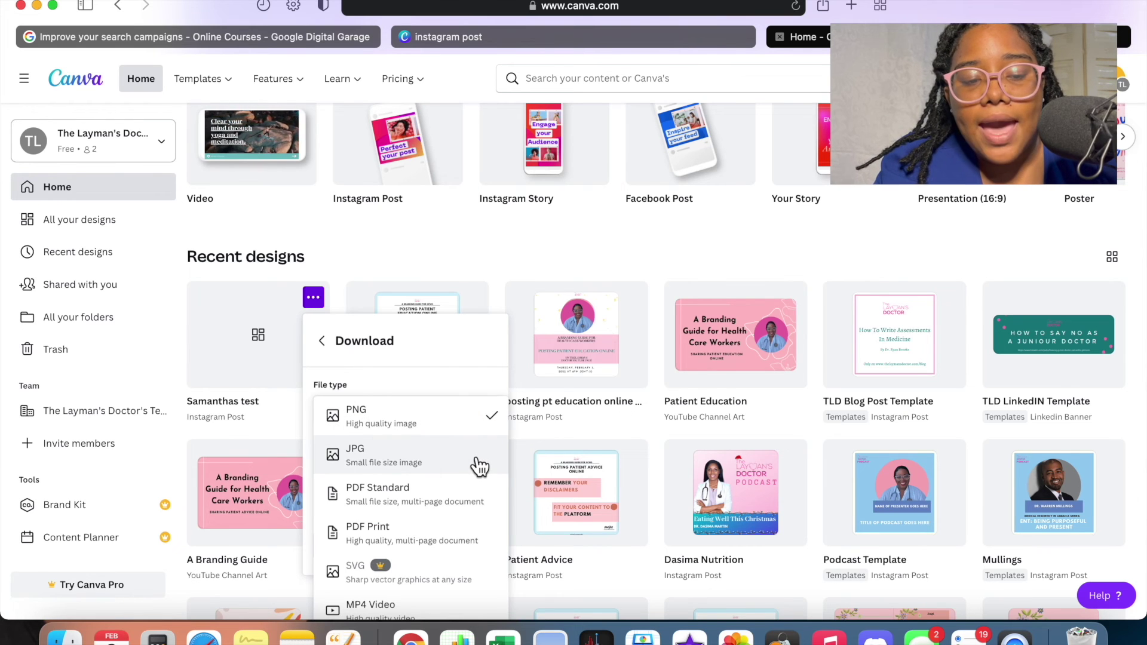
scroll(480, 466, "down", 4)
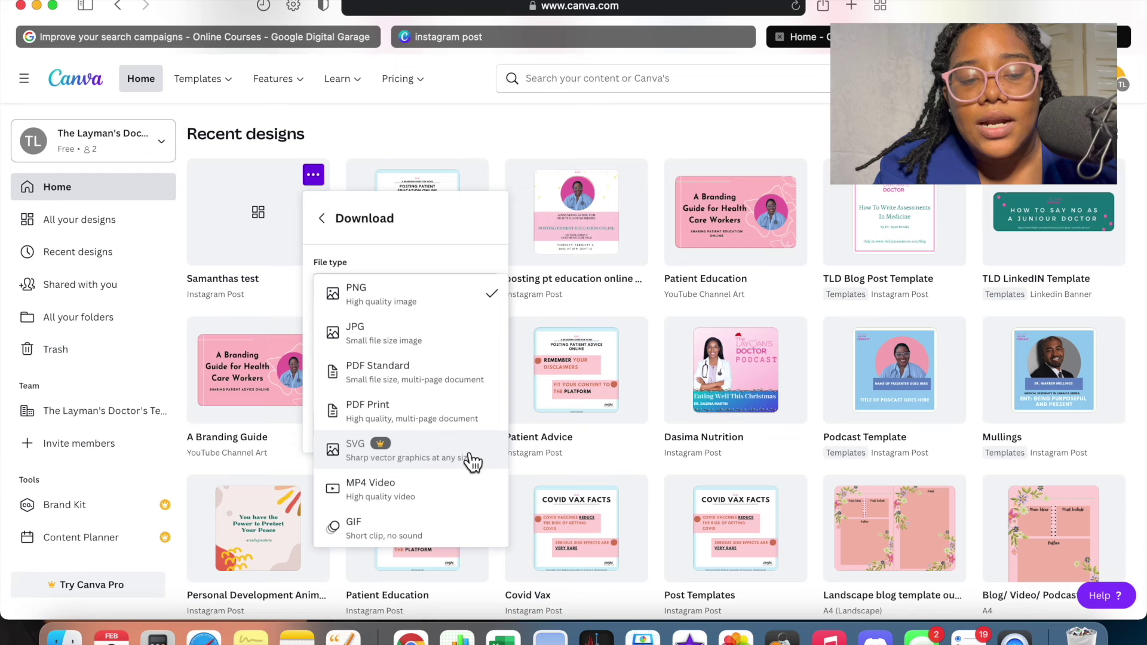
Step: Leave the download options and check the sharing settings of the same design, then close them
left_click(333, 170)
left_click(317, 181)
left_click(319, 182)
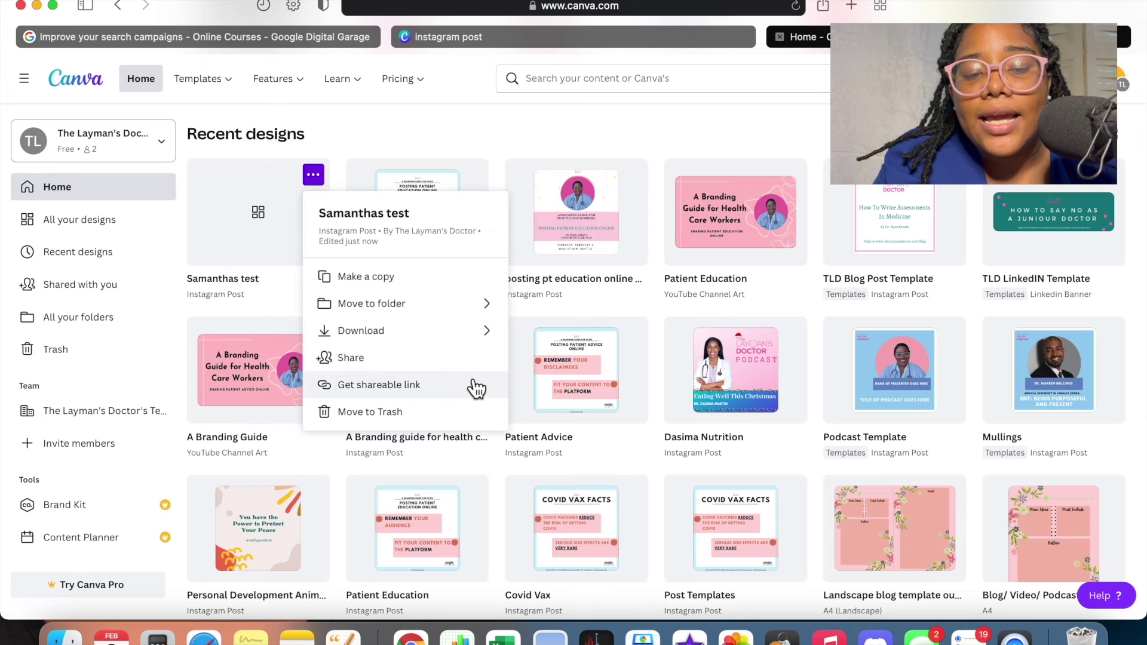
left_click(466, 362)
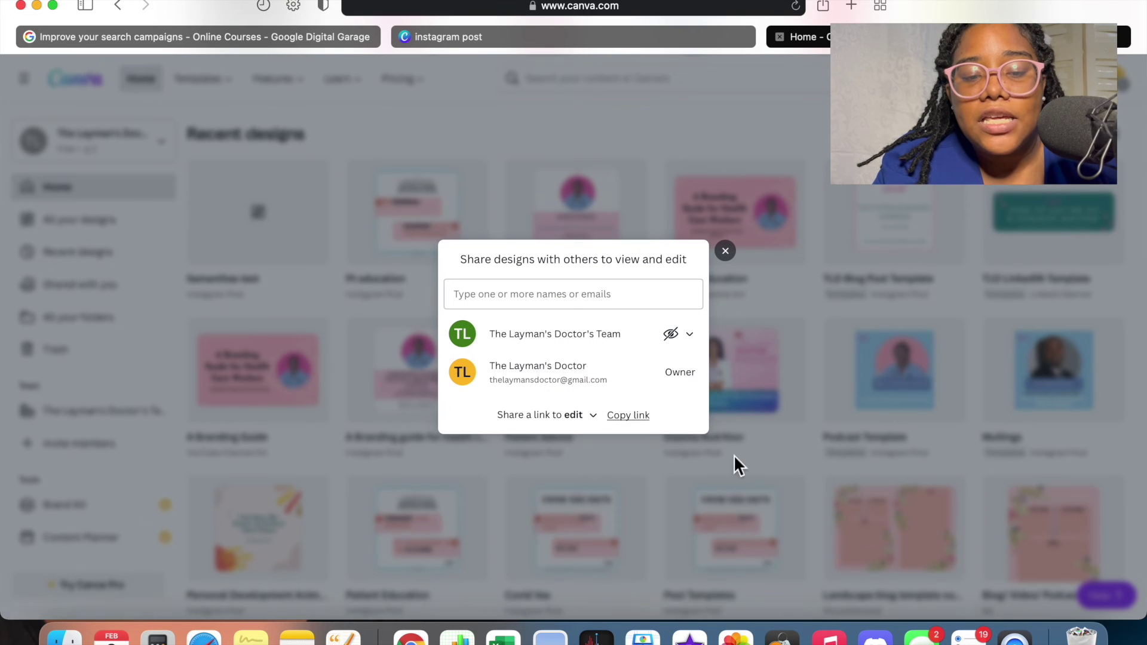
left_click(725, 251)
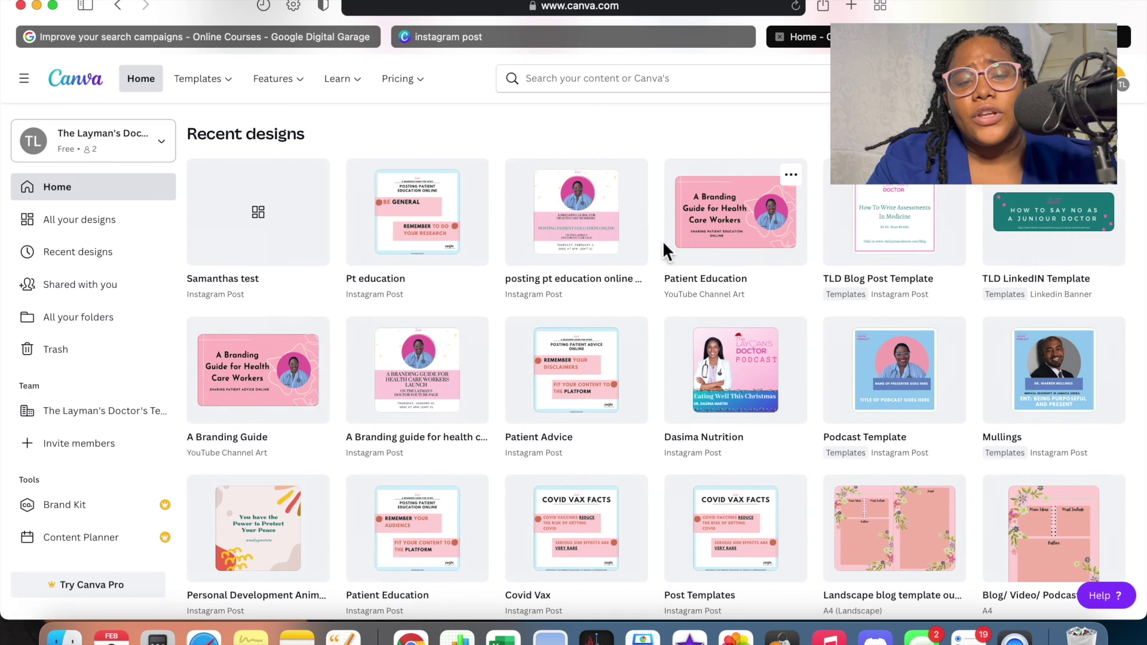
Step: Open the Learn page with design articles and resources
left_click(348, 76)
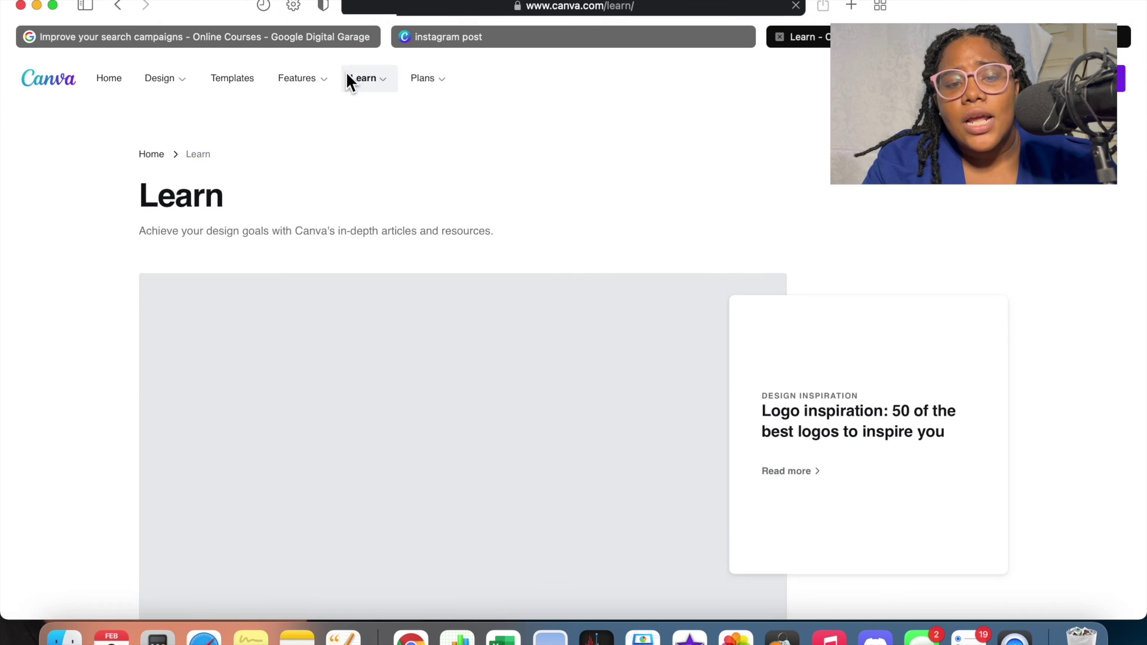